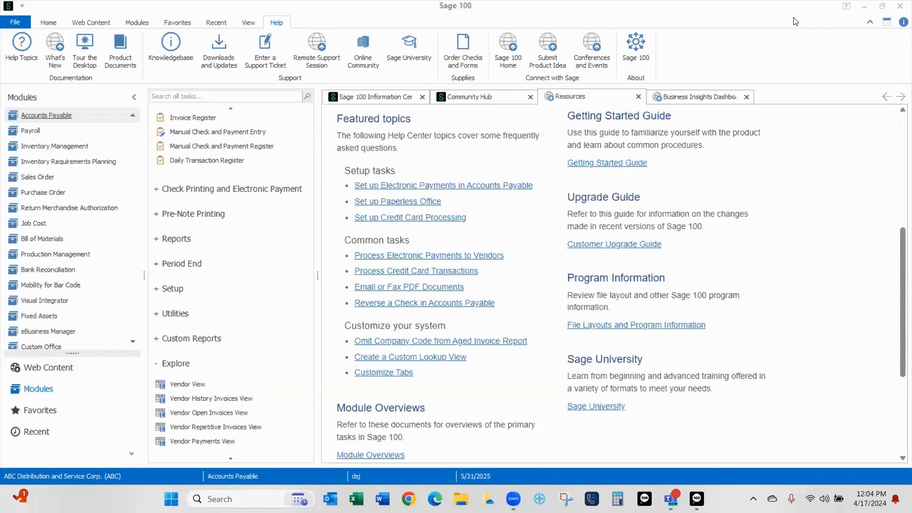
{"action": "left_click", "coordinate": [361, 15]}
{"action": "scroll", "coordinate": [831, 306], "scroll_direction": "down", "scroll_amount": 1}
{"action": "scroll", "coordinate": [831, 308], "scroll_direction": "up", "scroll_amount": 3}
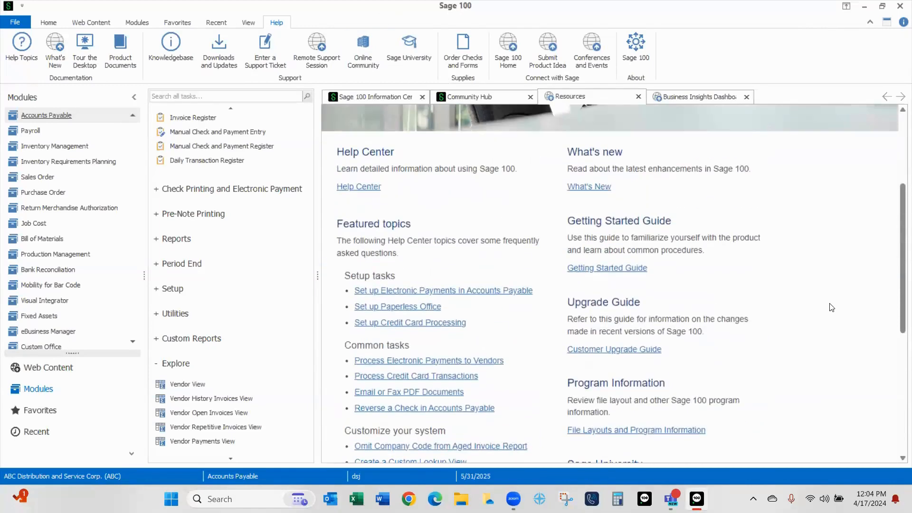
{"action": "scroll", "coordinate": [832, 308], "scroll_direction": "up", "scroll_amount": 4}
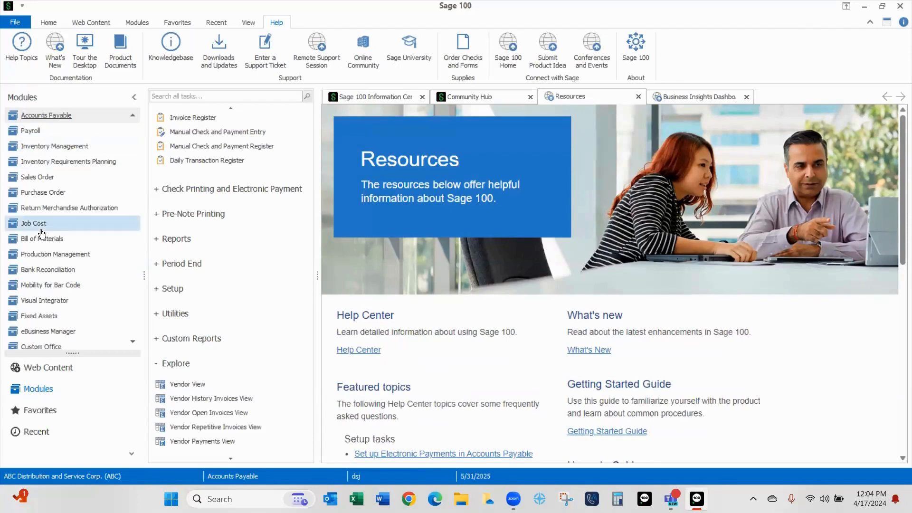
Step: Open the Accounts Payable Aged Invoice Report and preview it with its standard settings
{"action": "left_click", "coordinate": [175, 239]}
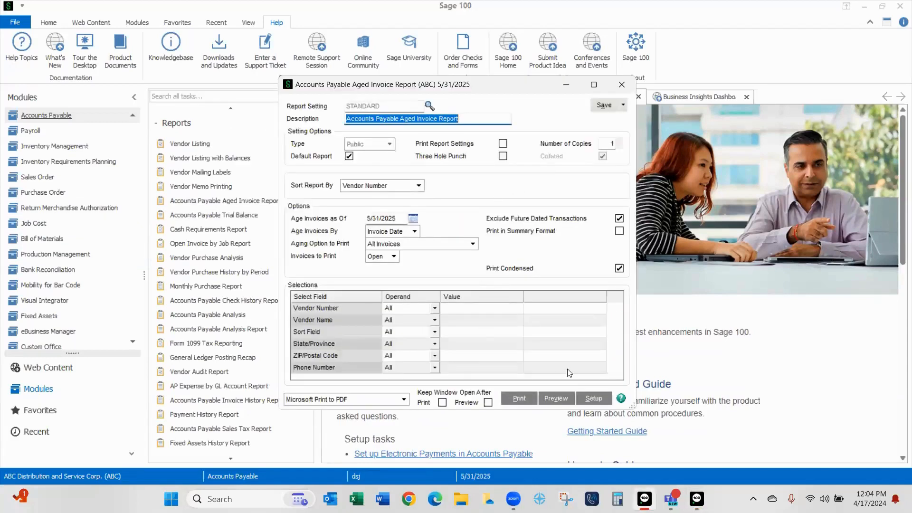
{"action": "left_click", "coordinate": [554, 397]}
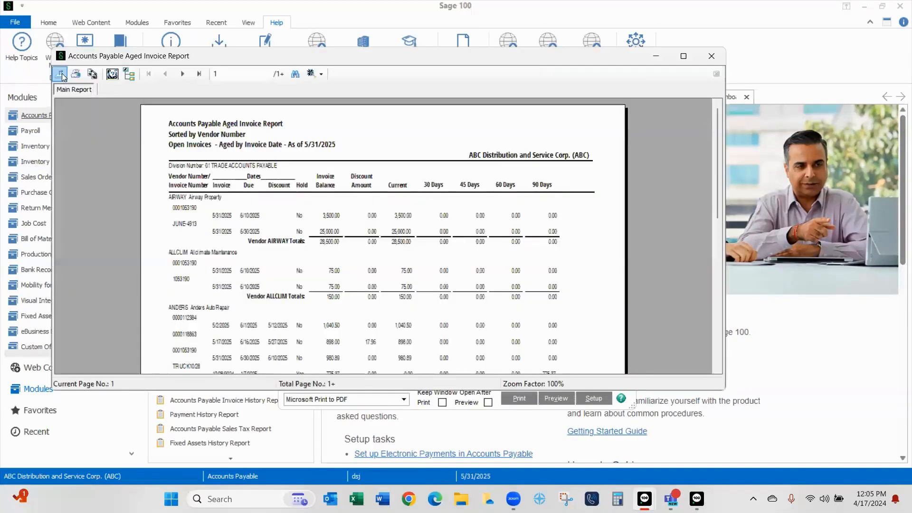
Step: Start exporting the previewed report in Microsoft Excel - Data Only (XLSX) format with Application as the destination
{"action": "left_click", "coordinate": [60, 74]}
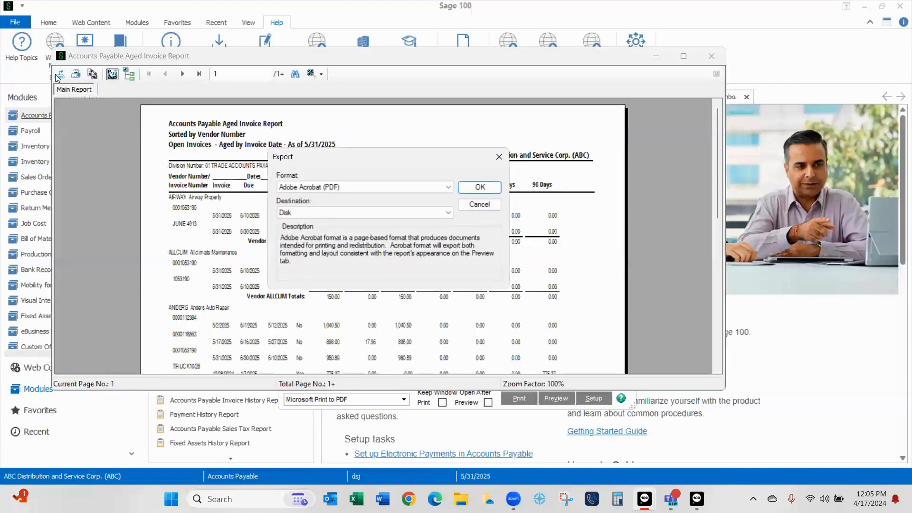
{"action": "left_click", "coordinate": [448, 187]}
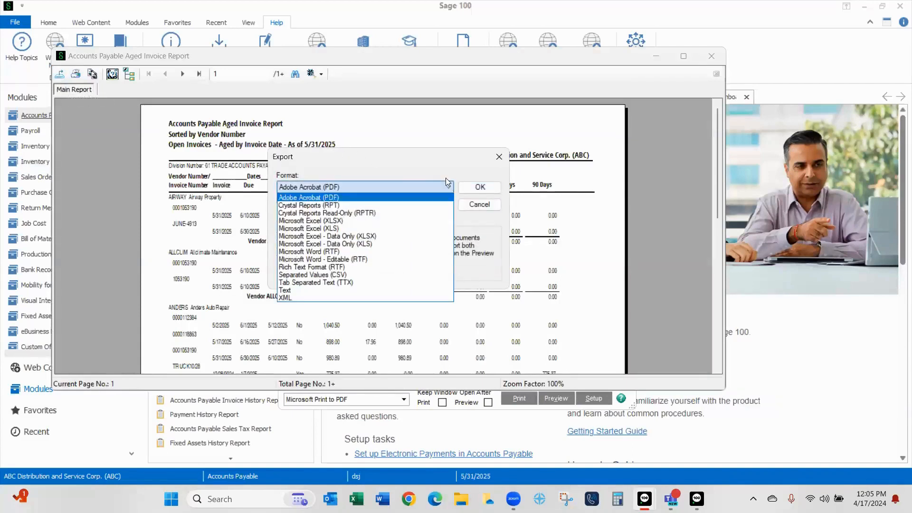
{"action": "left_click", "coordinate": [340, 237]}
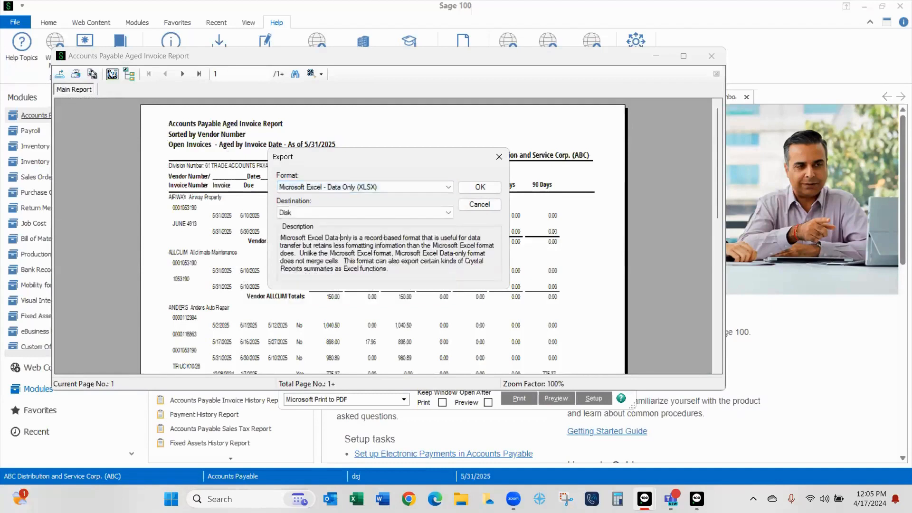
{"action": "left_click", "coordinate": [448, 215]}
{"action": "left_click", "coordinate": [304, 232]}
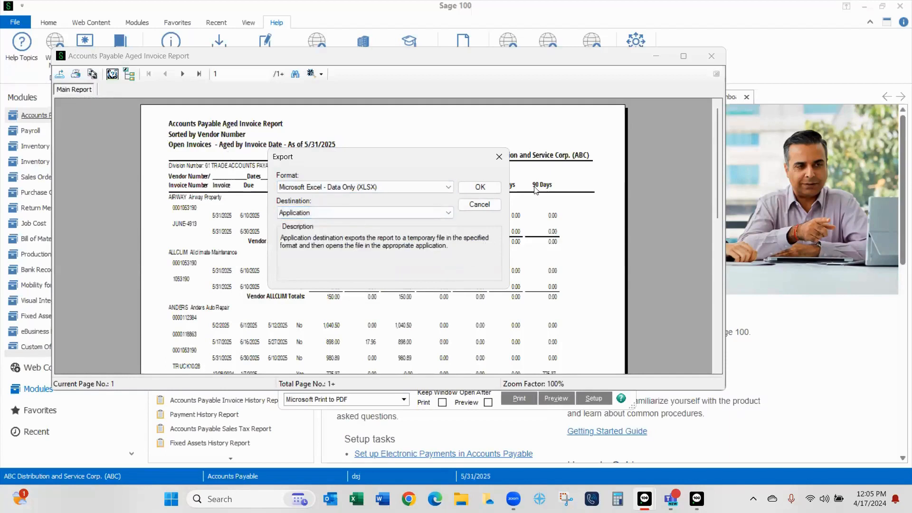
{"action": "left_click", "coordinate": [493, 188]}
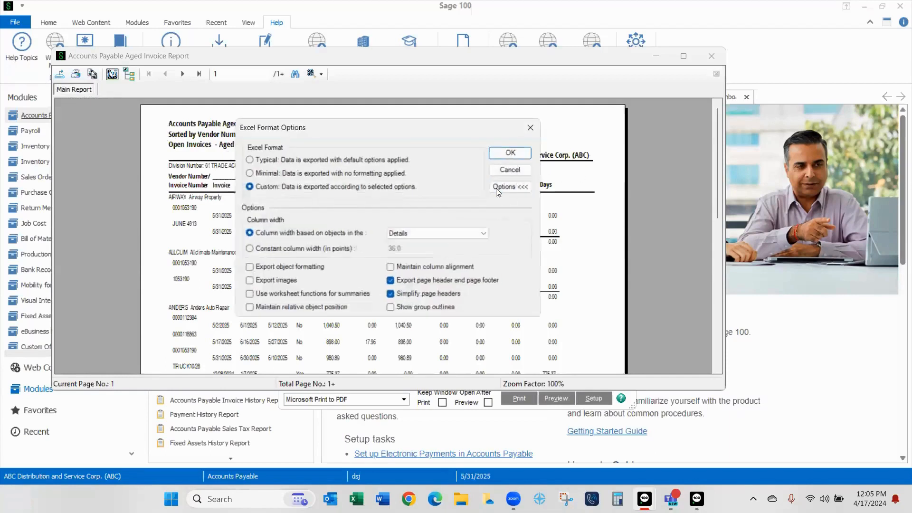
Step: Enable Maintain column alignment and Maintain relative object position in the Excel format options and run the export
{"action": "left_click", "coordinate": [391, 268]}
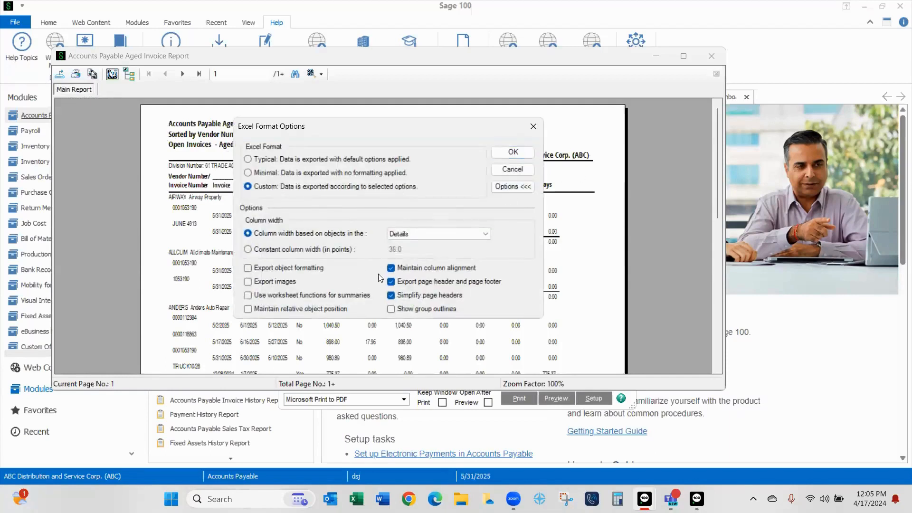
{"action": "left_click", "coordinate": [247, 309]}
{"action": "left_click", "coordinate": [517, 153]}
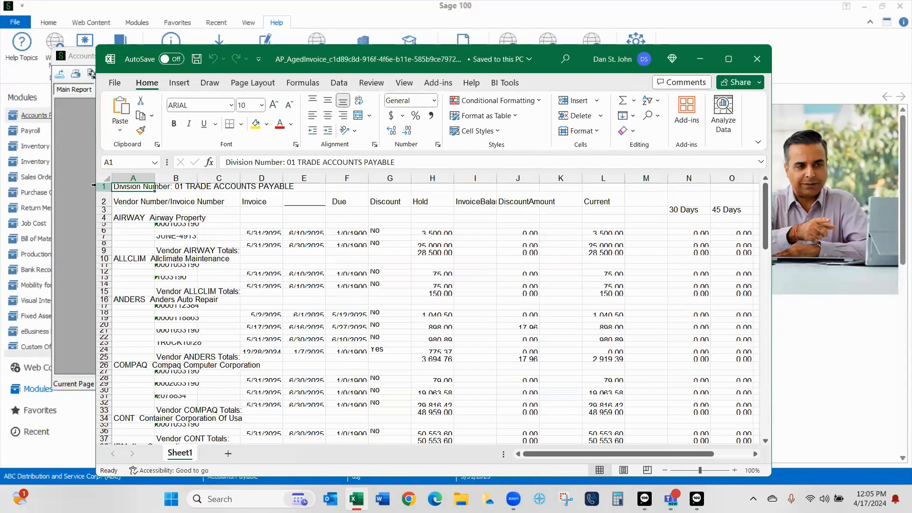
Step: Autofit all row heights and column widths of the exported worksheet and check its columns
{"action": "key", "text": "ctrl+a"}
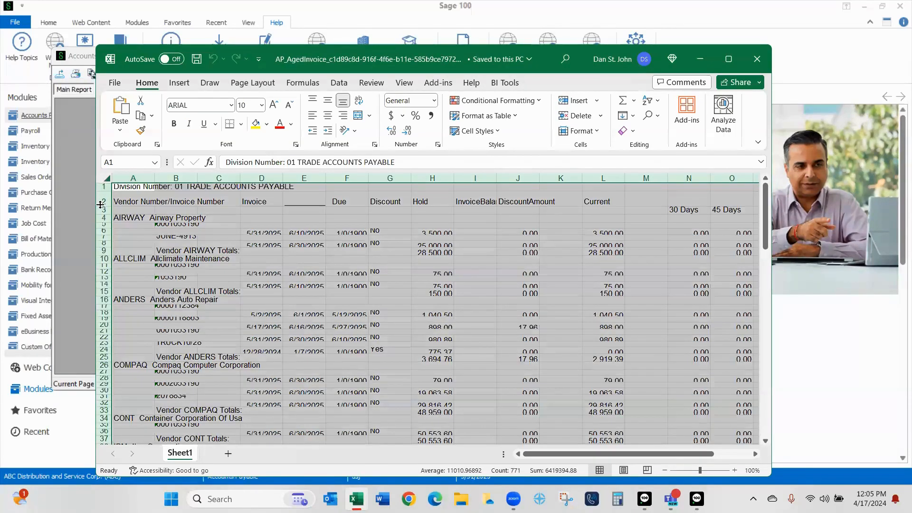
{"action": "double_click", "coordinate": [104, 205]}
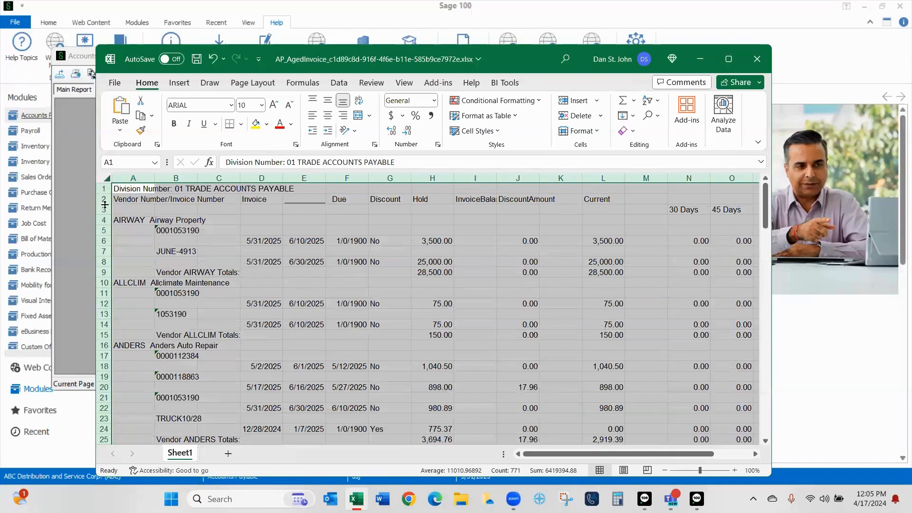
{"action": "double_click", "coordinate": [153, 178]}
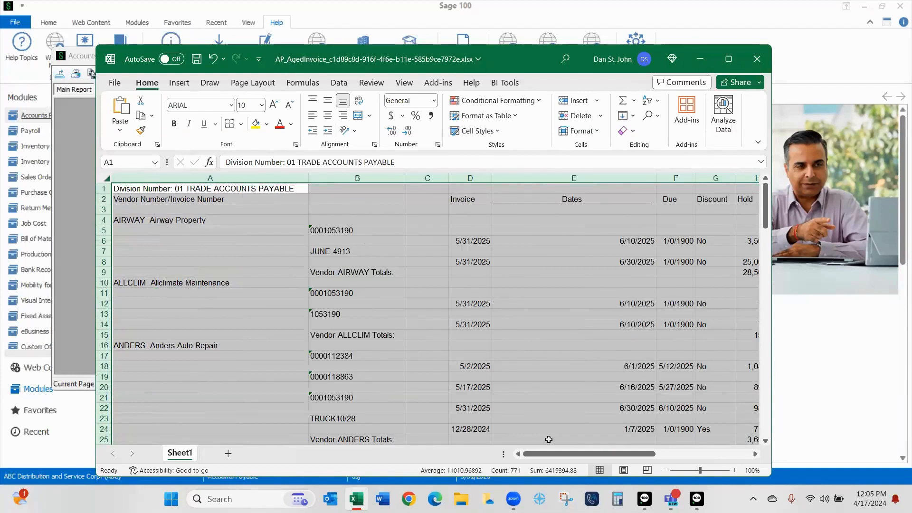
{"action": "left_click_drag", "start_coordinate": [560, 454], "coordinate": [720, 465]}
{"action": "left_click_drag", "start_coordinate": [844, 474], "coordinate": [117, 418]}
{"action": "left_click", "coordinate": [340, 274]}
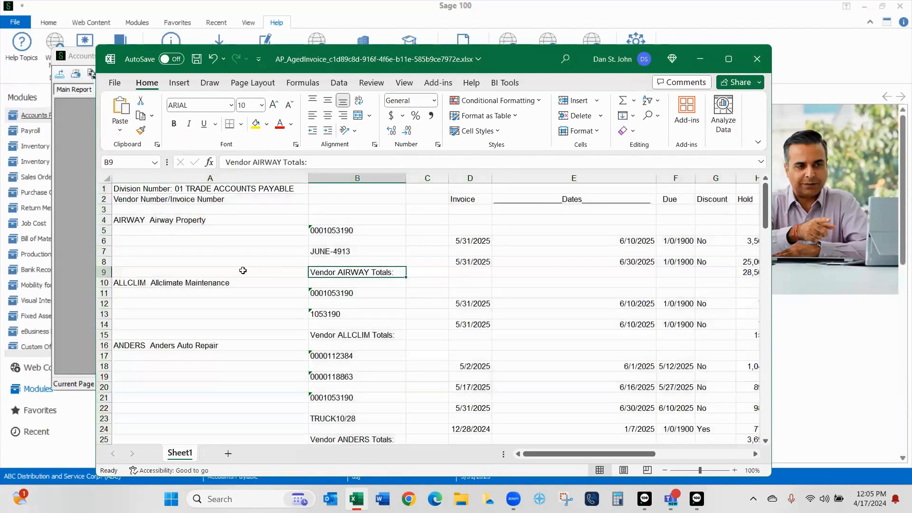
{"action": "left_click", "coordinate": [226, 271]}
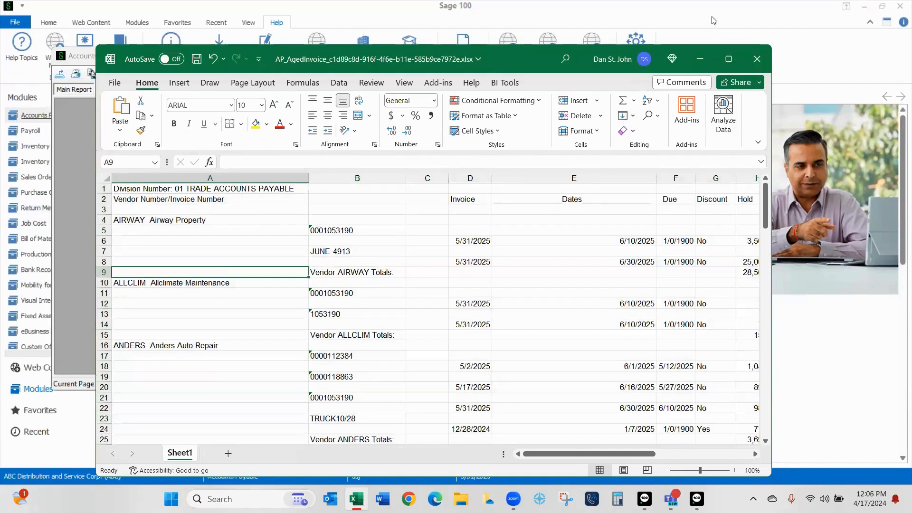
Step: Close the exported workbook and the Aged Invoice Report preview
{"action": "left_click", "coordinate": [759, 58]}
{"action": "left_click", "coordinate": [478, 270]}
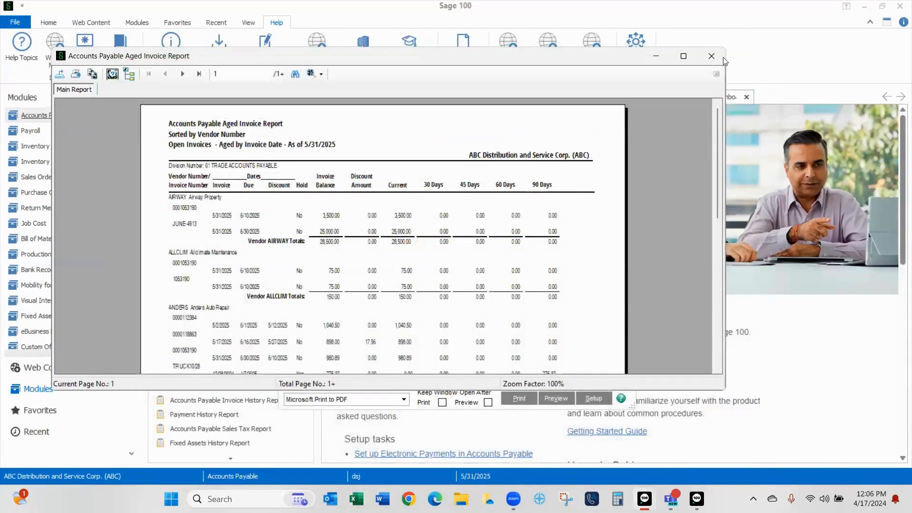
{"action": "left_click", "coordinate": [712, 56]}
Step: Look through the task lists of the Accounts Payable, Payroll and Job Cost modules for their reports and Explore views
{"action": "scroll", "coordinate": [231, 185], "scroll_direction": "down", "scroll_amount": 1}
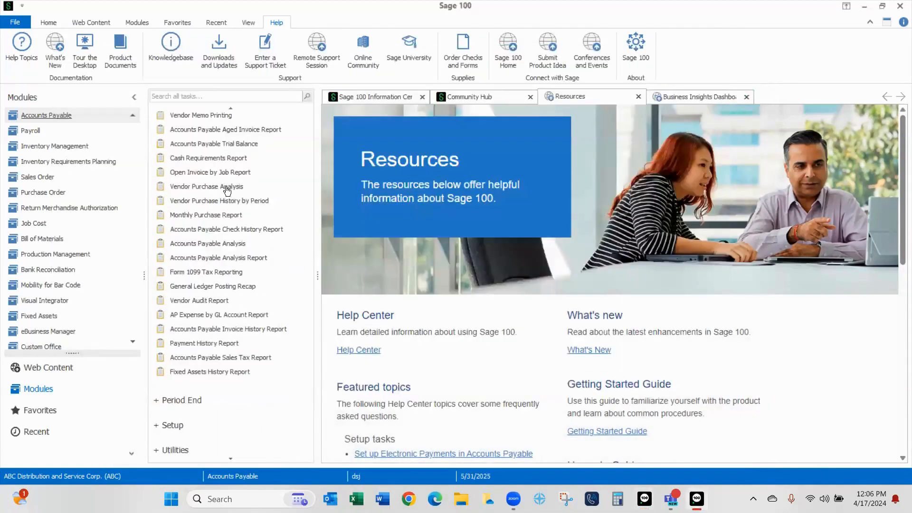
{"action": "scroll", "coordinate": [219, 188], "scroll_direction": "up", "scroll_amount": 3}
{"action": "scroll", "coordinate": [213, 190], "scroll_direction": "down", "scroll_amount": 5}
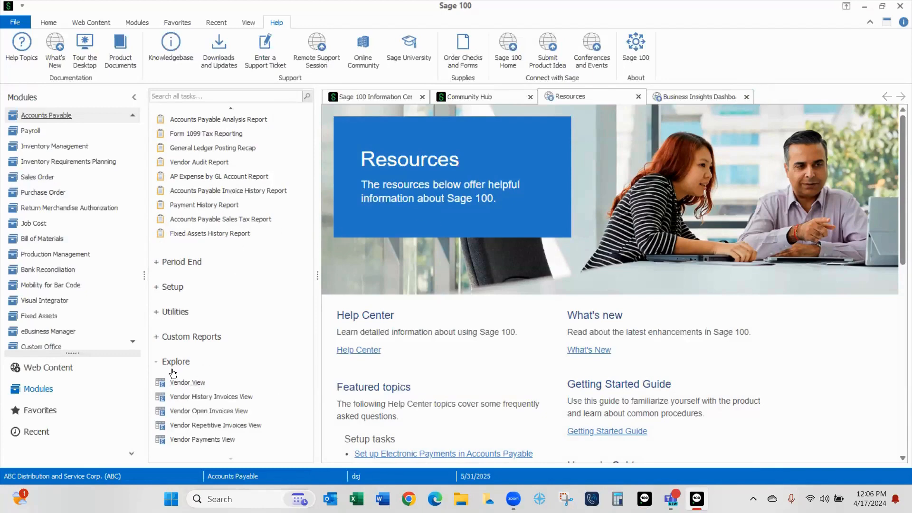
{"action": "left_click", "coordinate": [30, 132]}
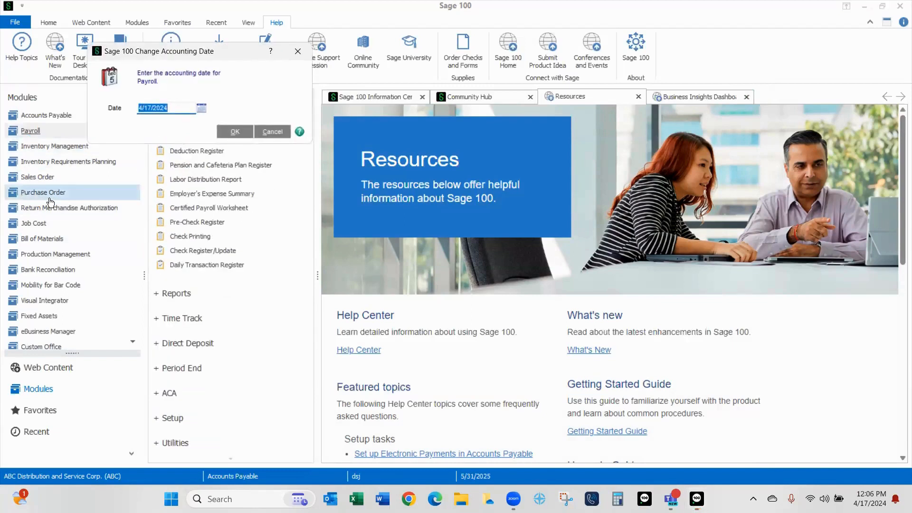
{"action": "left_click", "coordinate": [31, 230]}
{"action": "scroll", "coordinate": [180, 238], "scroll_direction": "down", "scroll_amount": 1}
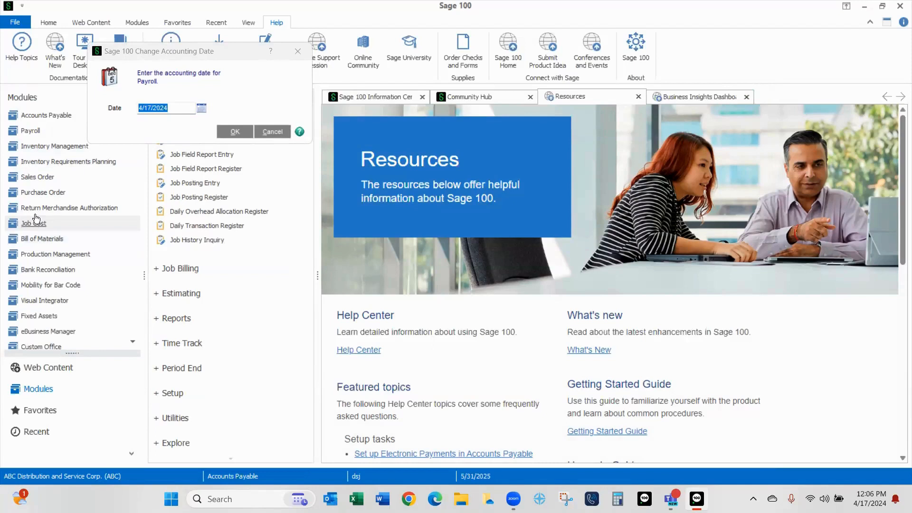
{"action": "scroll", "coordinate": [53, 260], "scroll_direction": "up", "scroll_amount": 2}
{"action": "scroll", "coordinate": [53, 261], "scroll_direction": "up", "scroll_amount": 3}
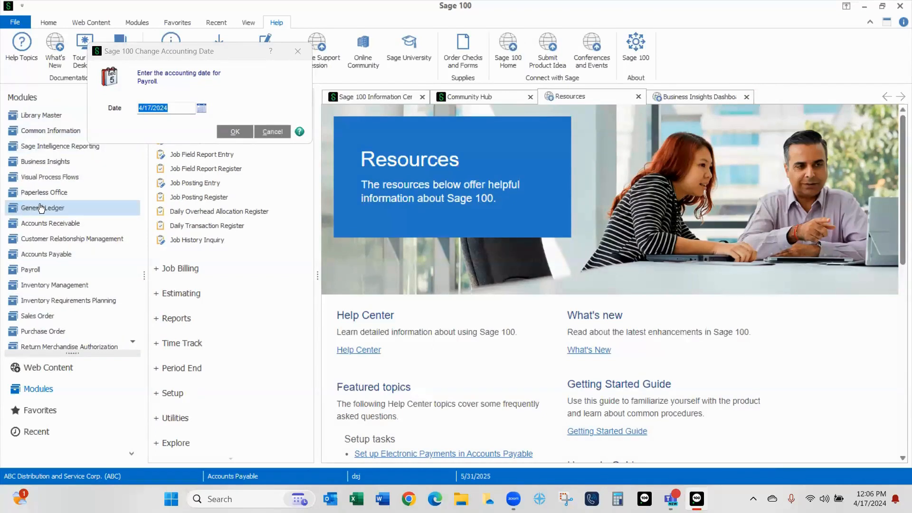
Step: Return to the Accounts Payable module and bring up its Explore views
{"action": "left_click", "coordinate": [42, 255]}
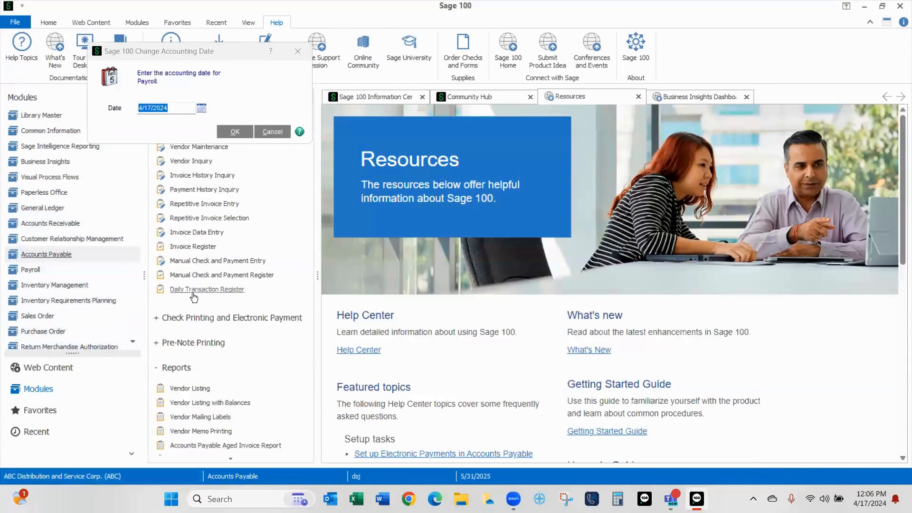
{"action": "scroll", "coordinate": [192, 311], "scroll_direction": "down", "scroll_amount": 3}
{"action": "scroll", "coordinate": [192, 312], "scroll_direction": "down", "scroll_amount": 6}
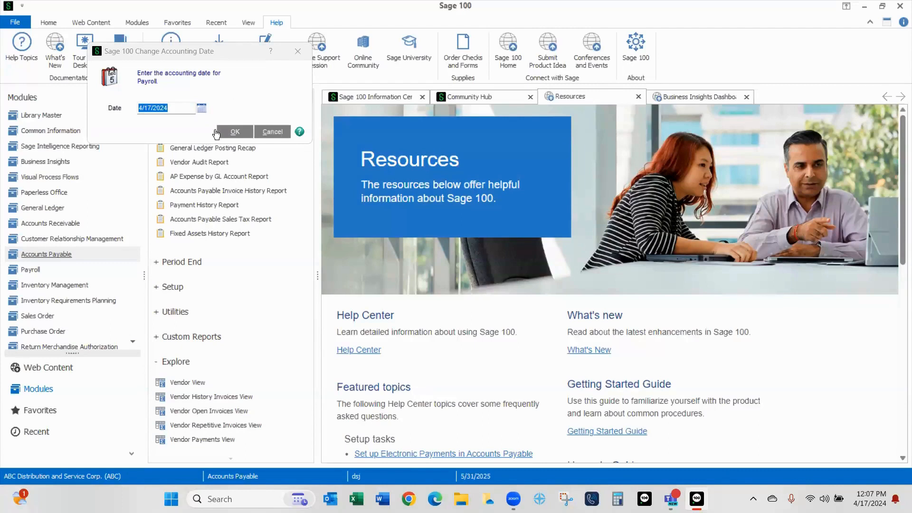
Step: Set the Payroll accounting date to 05/31/25 and dismiss the service notification notice
{"action": "left_click", "coordinate": [230, 94]}
{"action": "left_click_drag", "start_coordinate": [179, 110], "coordinate": [142, 132]}
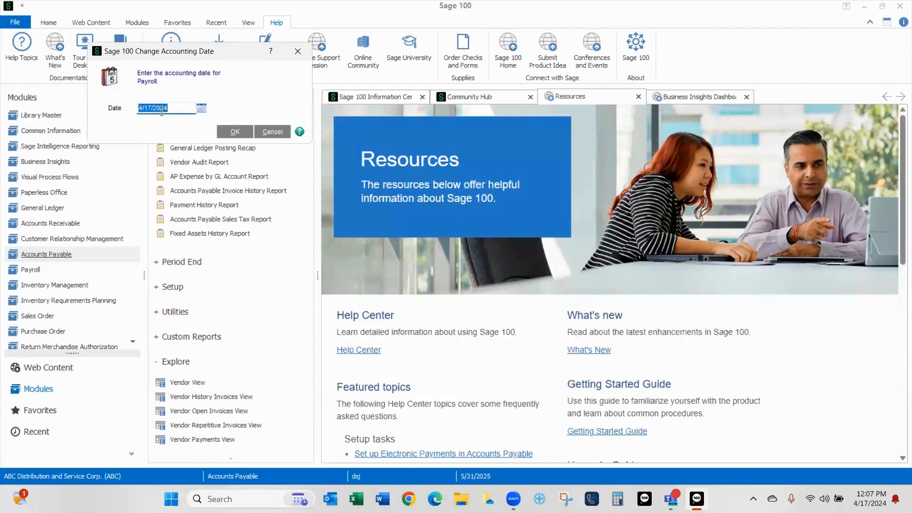
{"action": "type", "text": "053125"}
{"action": "key", "text": "Return"}
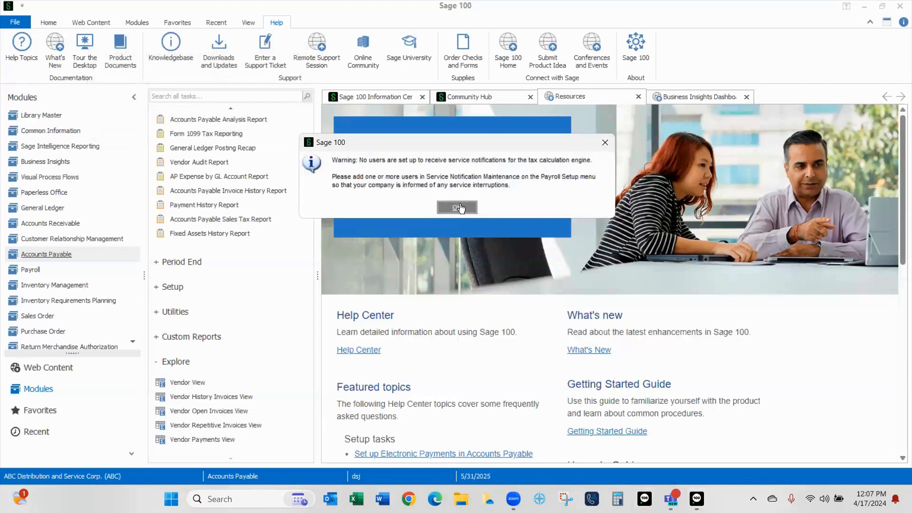
{"action": "left_click", "coordinate": [460, 208]}
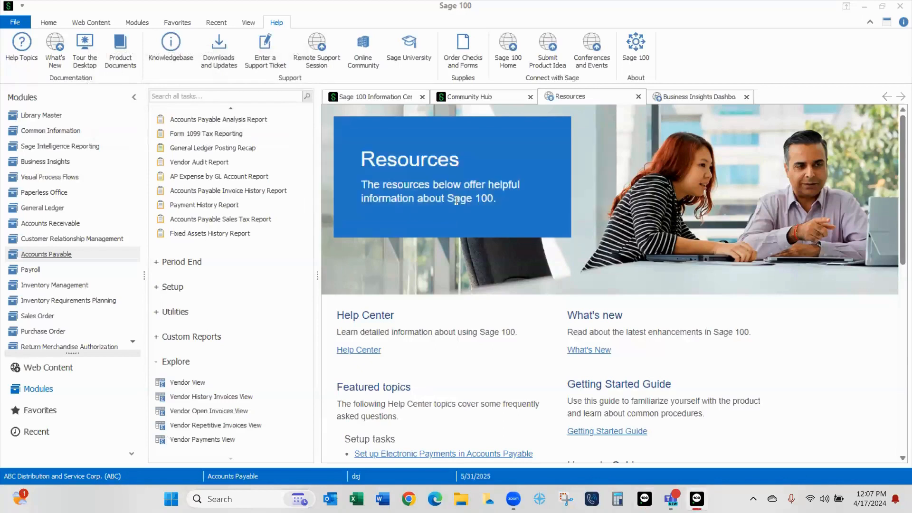
Step: Open the Vendor Open Invoices view and hide its Discount, Sales Tax, Freight, Tax Class and Tax Schedule columns
{"action": "left_click", "coordinate": [198, 411]}
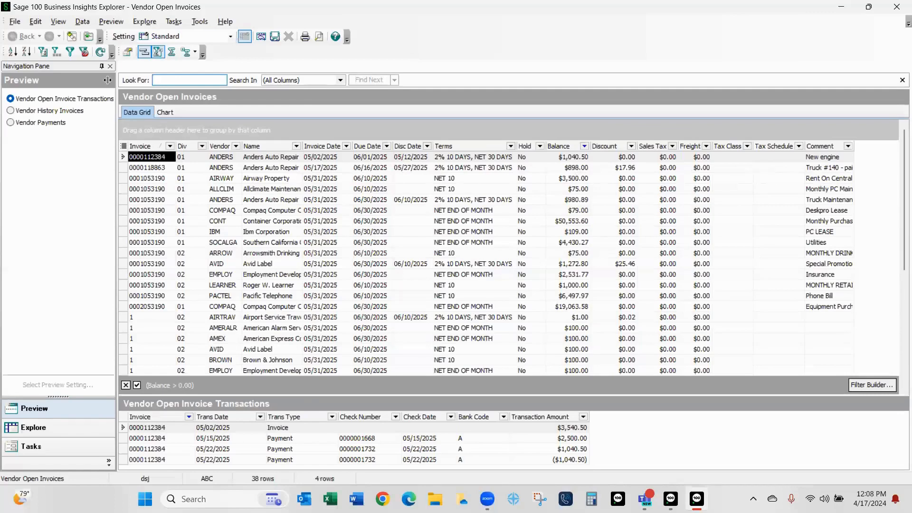
{"action": "left_click", "coordinate": [124, 148]}
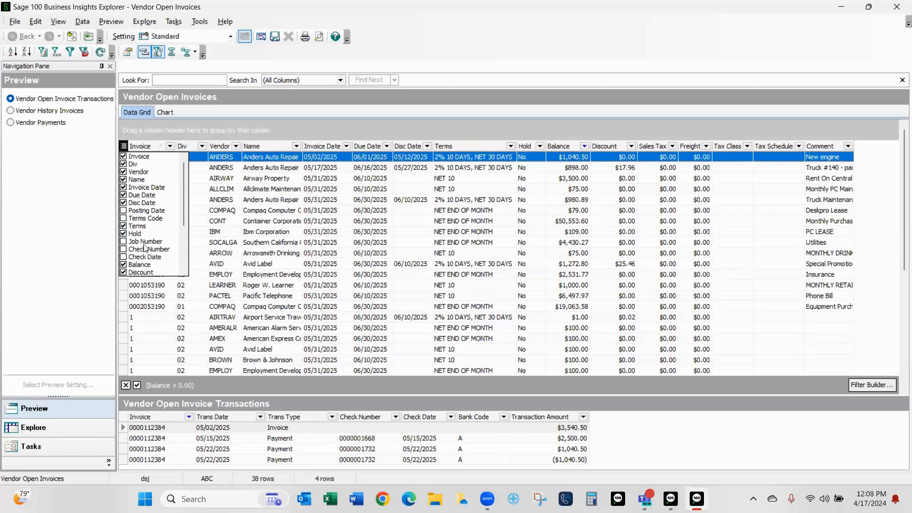
{"action": "scroll", "coordinate": [124, 232], "scroll_direction": "down", "scroll_amount": 2}
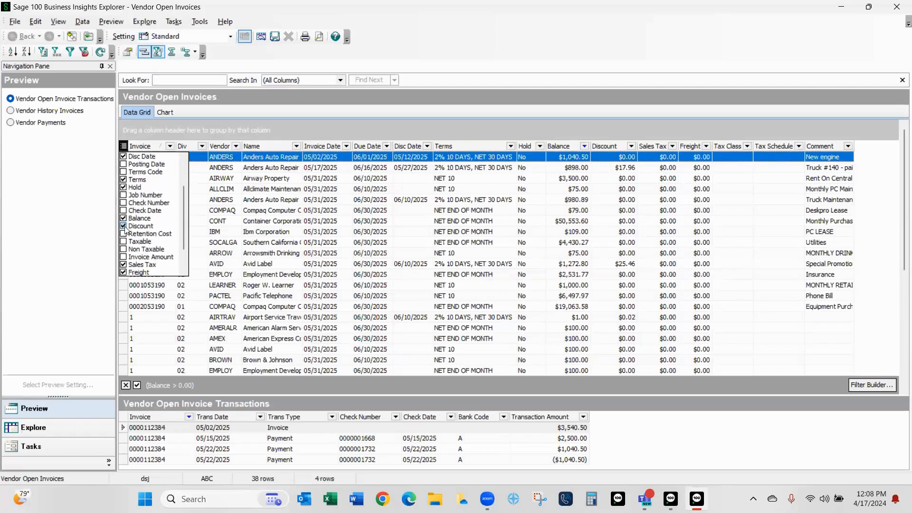
{"action": "left_click", "coordinate": [124, 226]}
{"action": "left_click", "coordinate": [123, 265]}
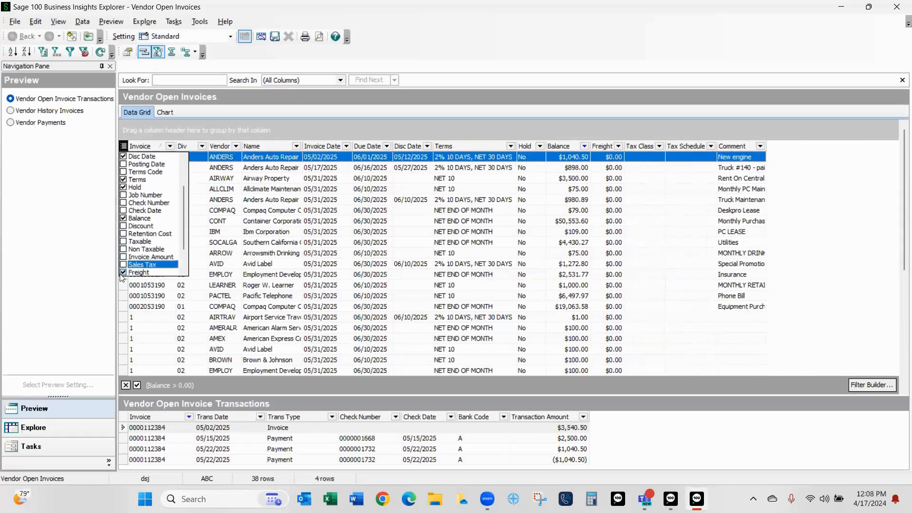
{"action": "left_click", "coordinate": [123, 273]}
{"action": "scroll", "coordinate": [137, 253], "scroll_direction": "down", "scroll_amount": 2}
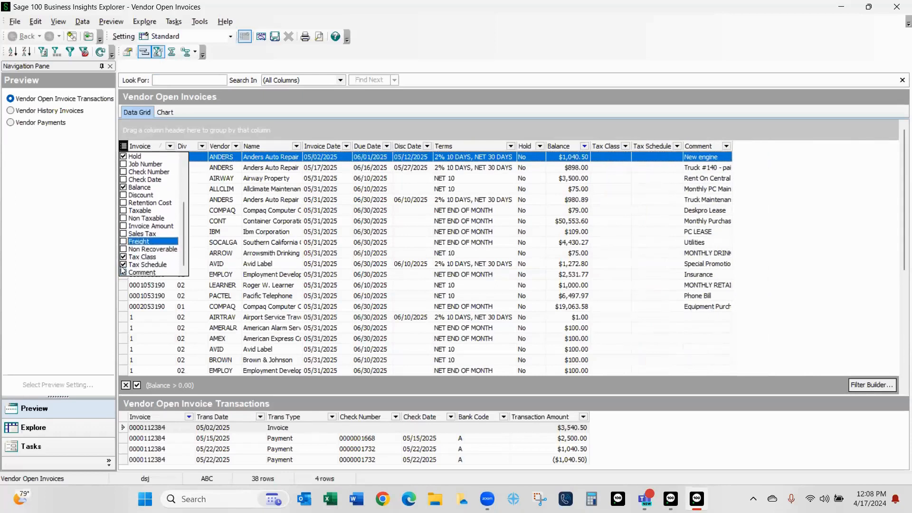
{"action": "left_click", "coordinate": [123, 257]}
{"action": "left_click", "coordinate": [124, 265]}
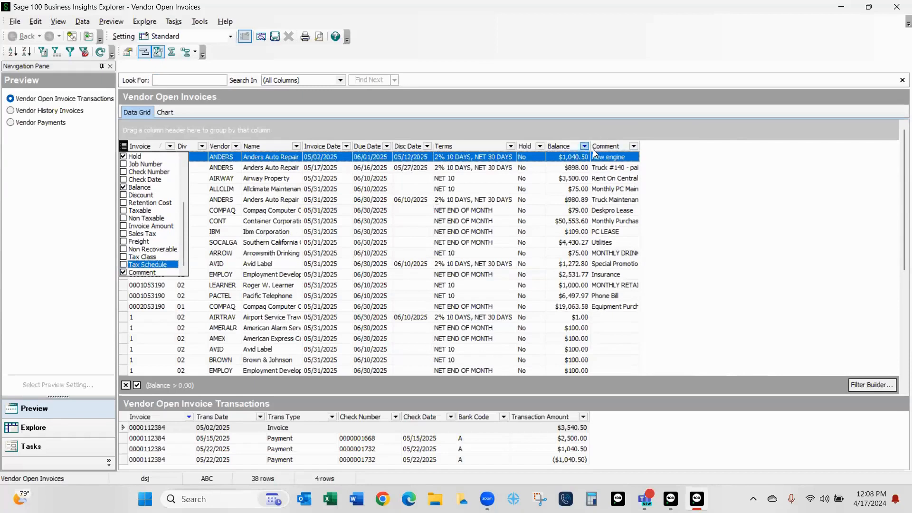
Step: Move the Balance column behind the Comment column in the Vendor Open Invoices grid
{"action": "left_click", "coordinate": [611, 146]}
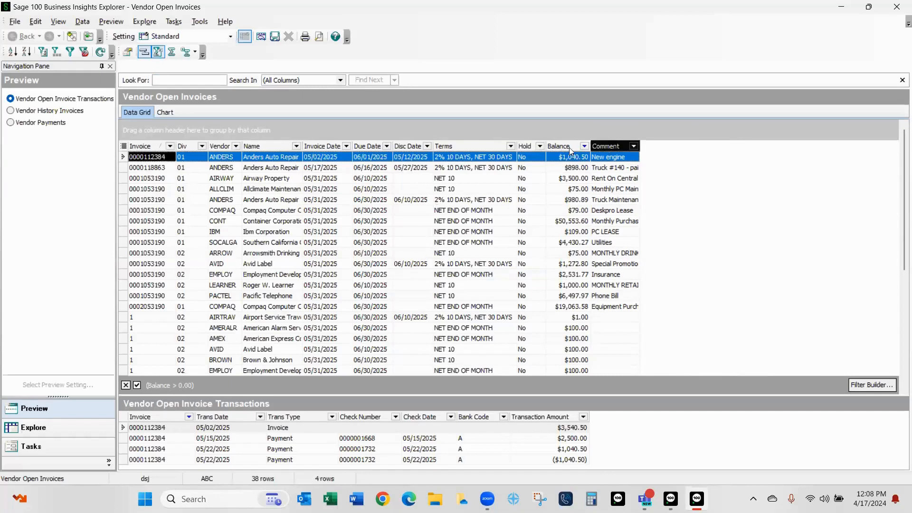
{"action": "left_click_drag", "start_coordinate": [573, 151], "coordinate": [570, 150]}
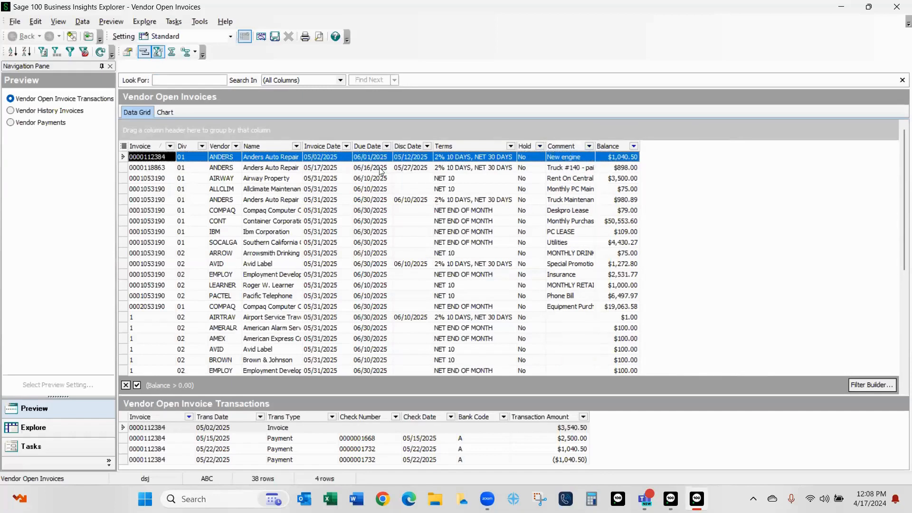
Step: Change the Vendor Open Invoices filter condition so that Balance does not equal 0
{"action": "scroll", "coordinate": [617, 223], "scroll_direction": "down", "scroll_amount": 6}
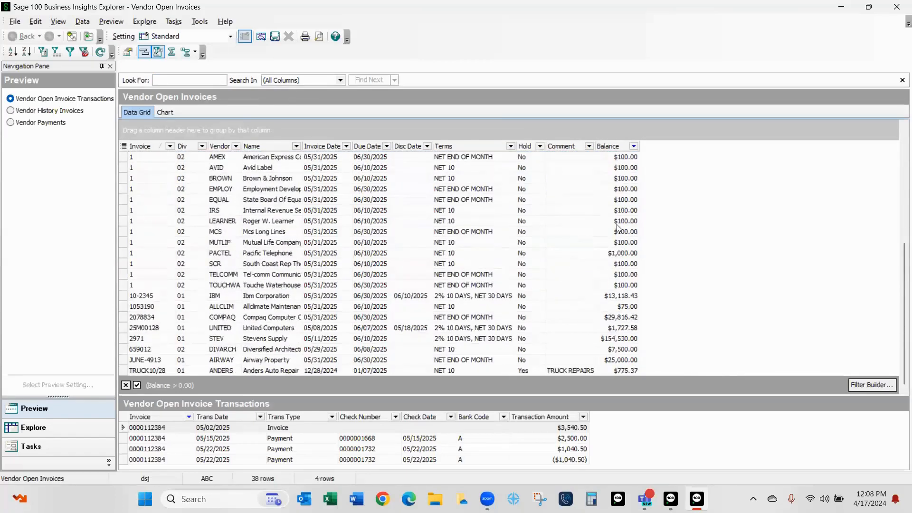
{"action": "scroll", "coordinate": [619, 229], "scroll_direction": "up", "scroll_amount": 6}
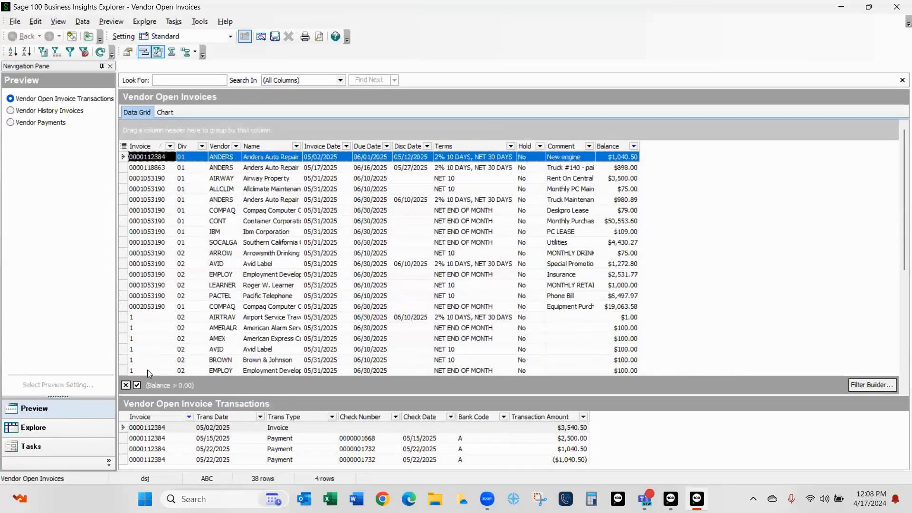
{"action": "left_click", "coordinate": [877, 383]}
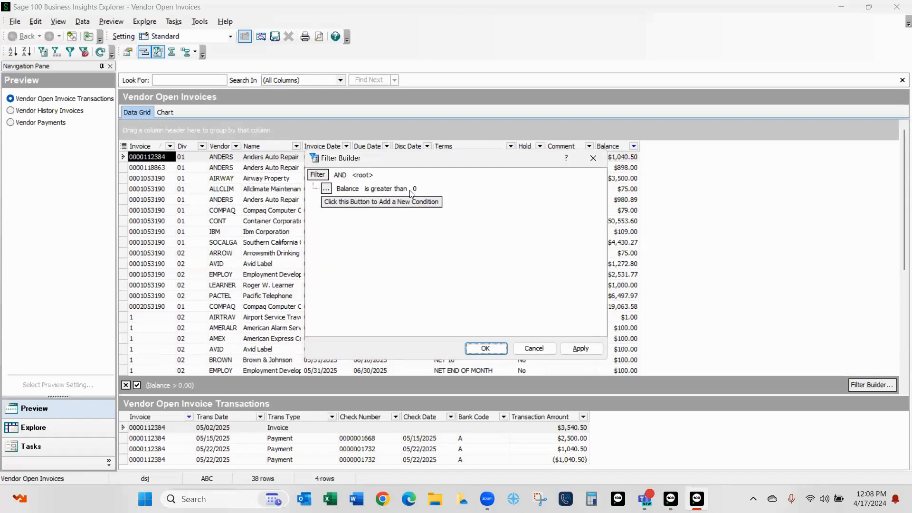
{"action": "left_click", "coordinate": [381, 189]}
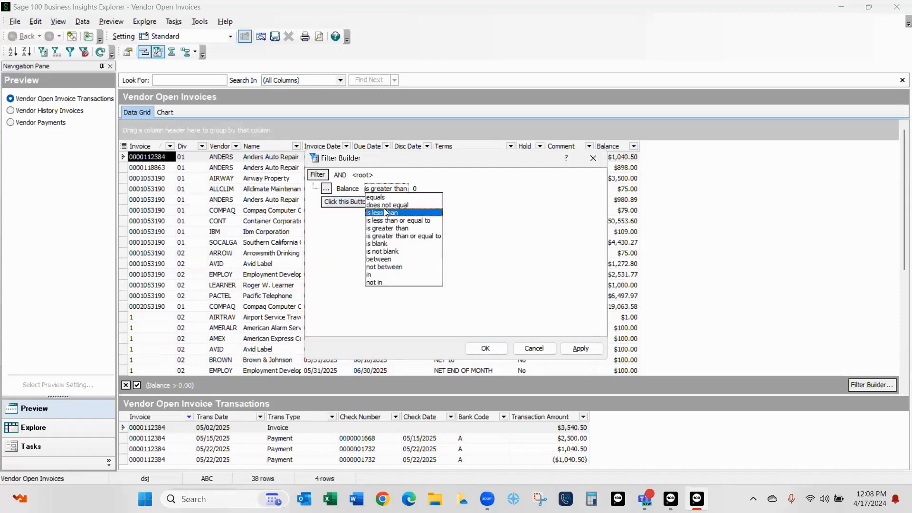
{"action": "left_click", "coordinate": [389, 205]}
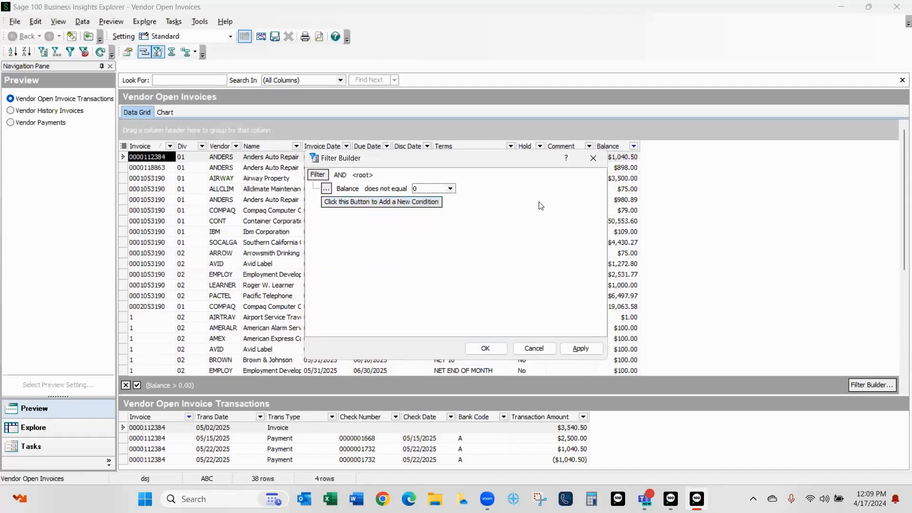
{"action": "left_click", "coordinate": [450, 188]}
{"action": "left_click", "coordinate": [449, 188]}
{"action": "left_click", "coordinate": [483, 349]}
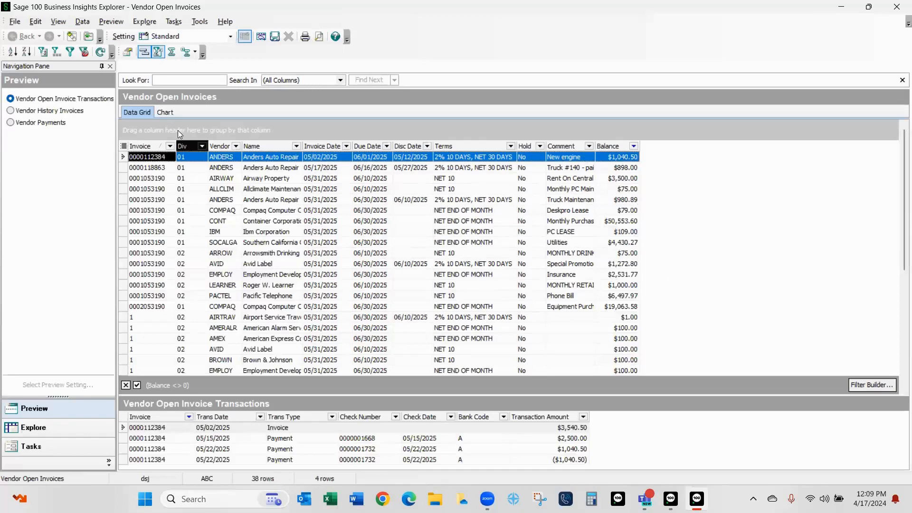
Step: Group the open invoices by Div and then by Vendor, and turn on the group summary footer
{"action": "left_click_drag", "start_coordinate": [178, 130], "coordinate": [178, 130]}
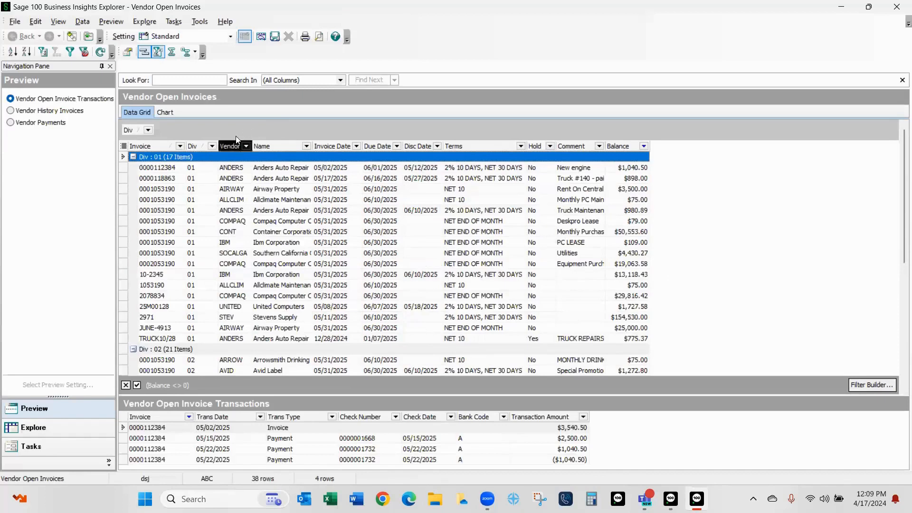
{"action": "left_click_drag", "start_coordinate": [236, 139], "coordinate": [290, 133]}
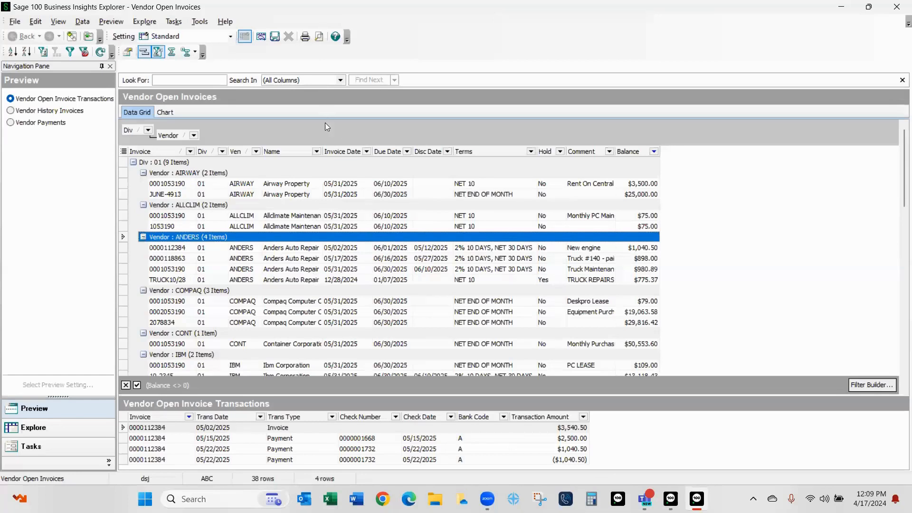
{"action": "right_click", "coordinate": [313, 130]}
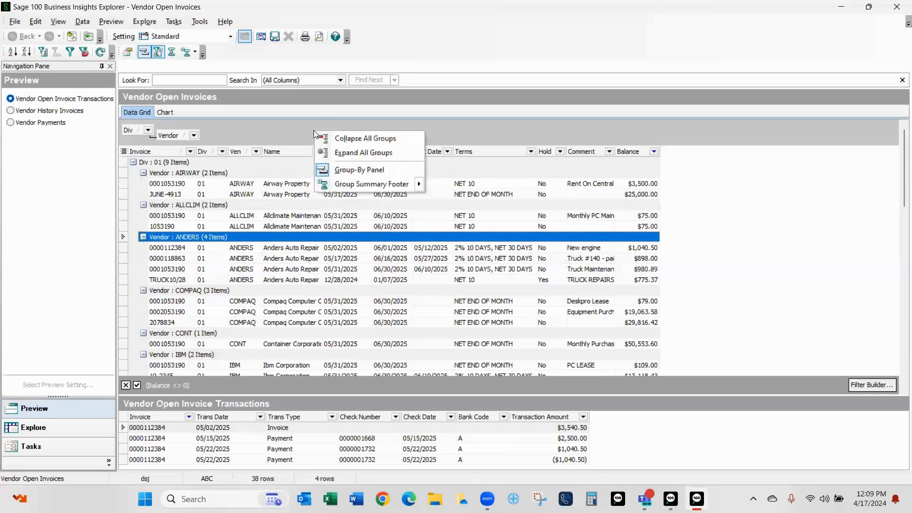
{"action": "left_click", "coordinate": [357, 185]}
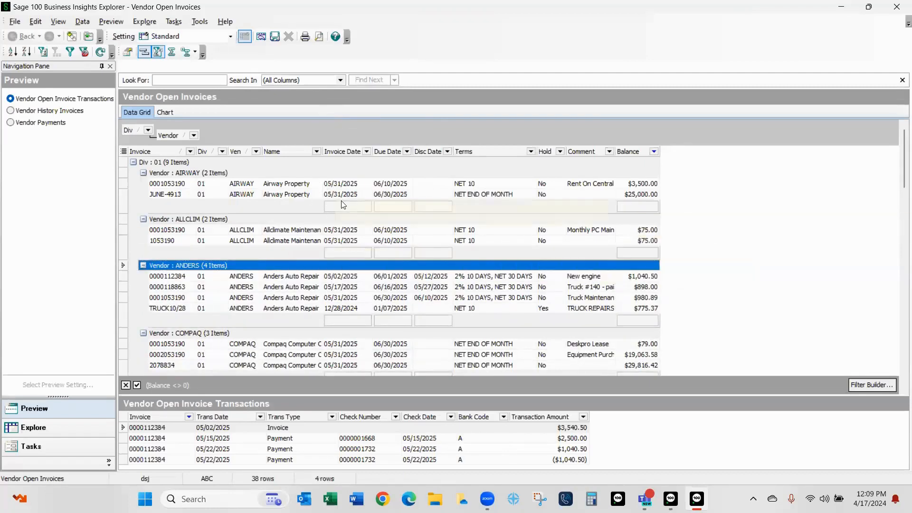
Step: Add a Sum of Balance and a Count of Invoice Date to the group summary footers
{"action": "right_click", "coordinate": [629, 205]}
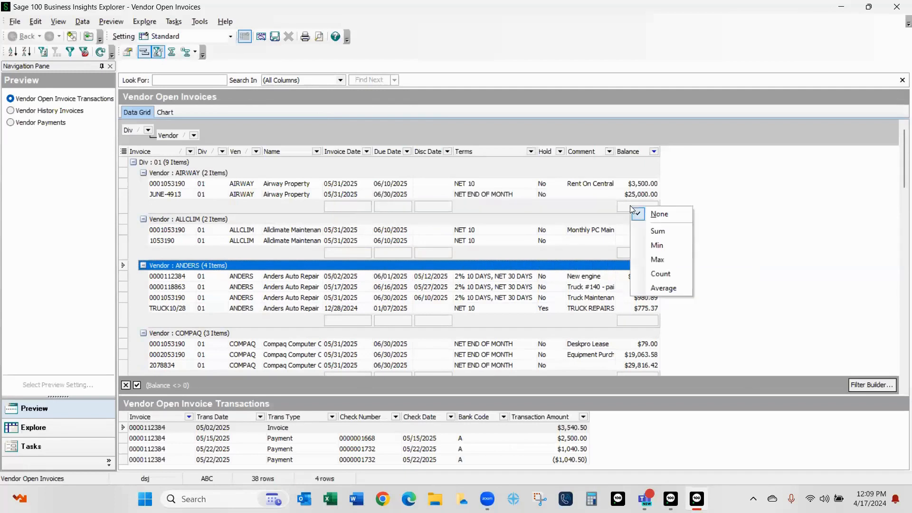
{"action": "left_click", "coordinate": [646, 230]}
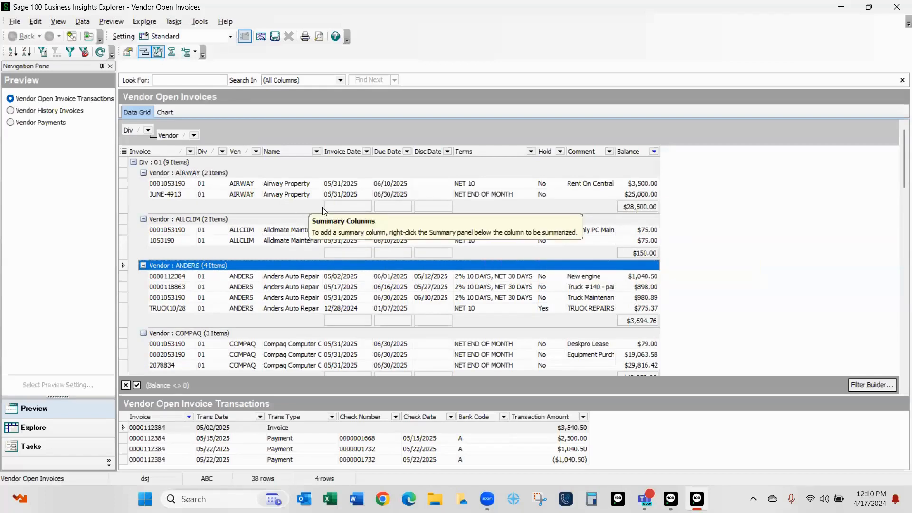
{"action": "right_click", "coordinate": [340, 204]}
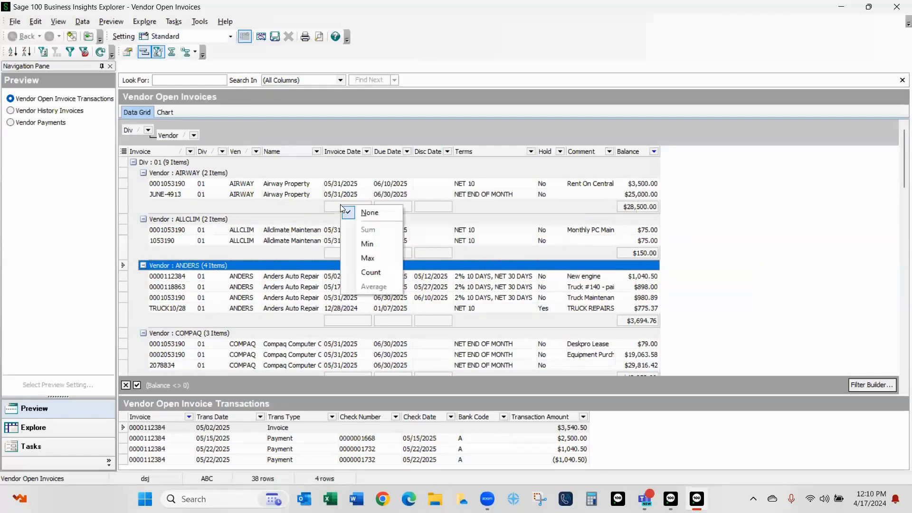
{"action": "left_click", "coordinate": [371, 273]}
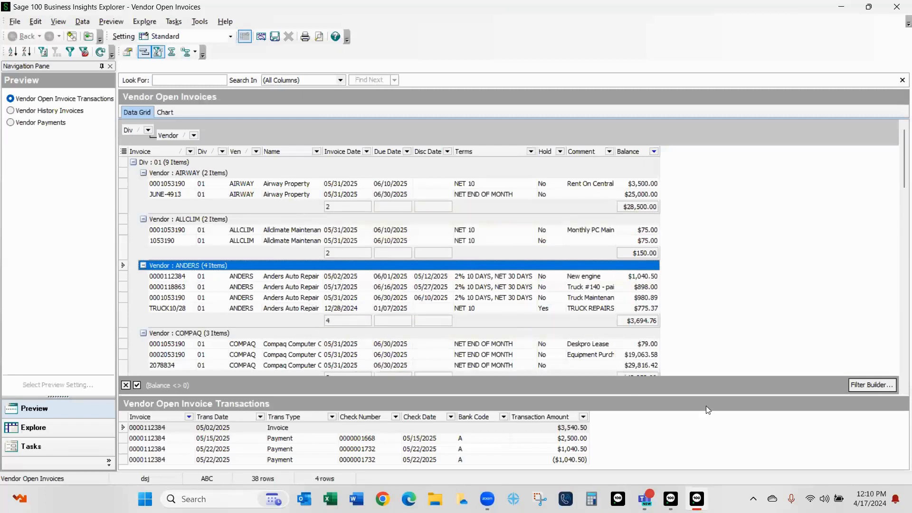
{"action": "scroll", "coordinate": [711, 319], "scroll_direction": "down", "scroll_amount": 10}
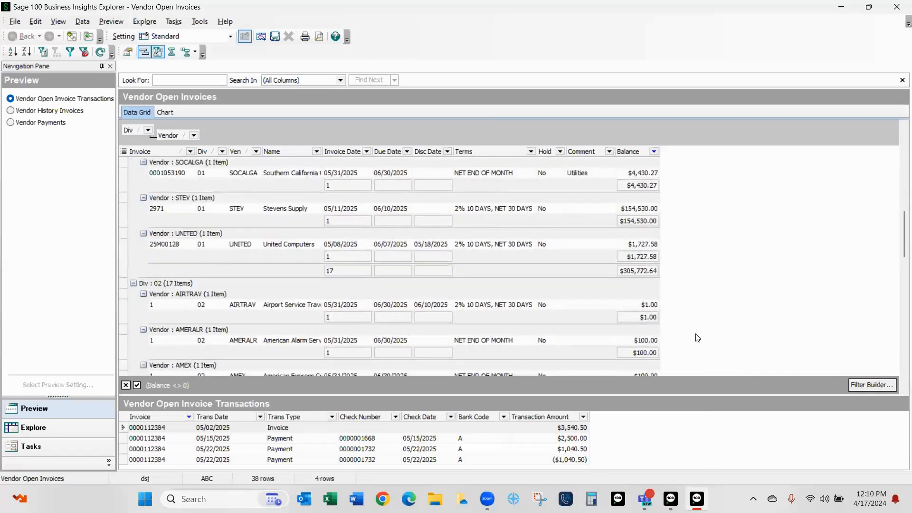
{"action": "scroll", "coordinate": [693, 342], "scroll_direction": "up", "scroll_amount": 3}
{"action": "scroll", "coordinate": [693, 341], "scroll_direction": "down", "scroll_amount": 15}
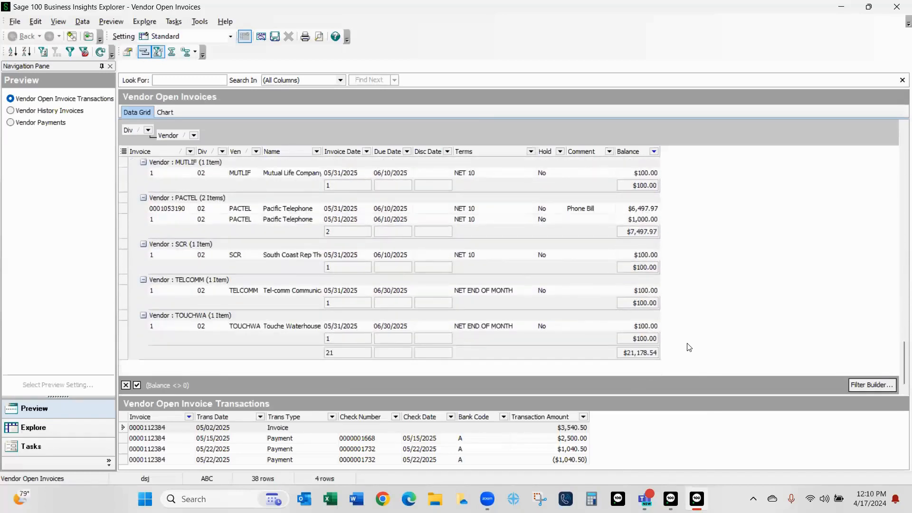
{"action": "scroll", "coordinate": [689, 347], "scroll_direction": "up", "scroll_amount": 20}
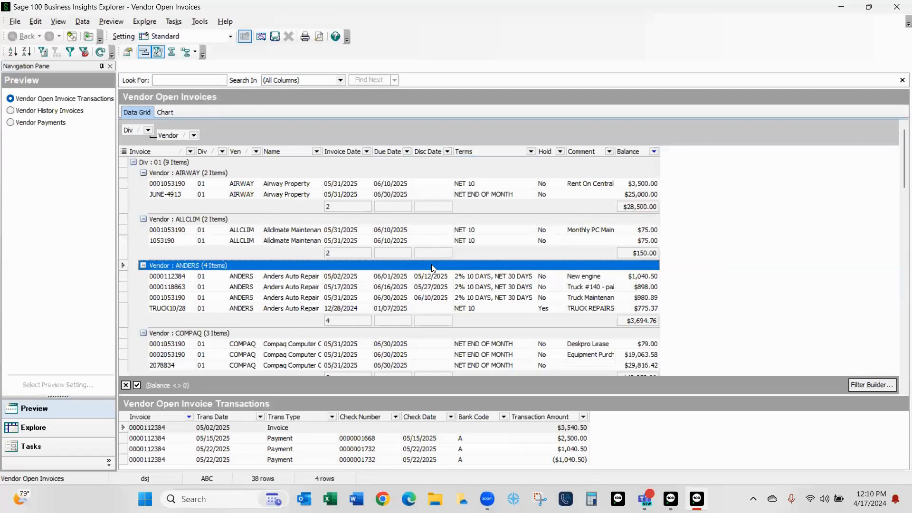
Step: Save the grid layout as a public setting named Open Payables
{"action": "left_click", "coordinate": [275, 38]}
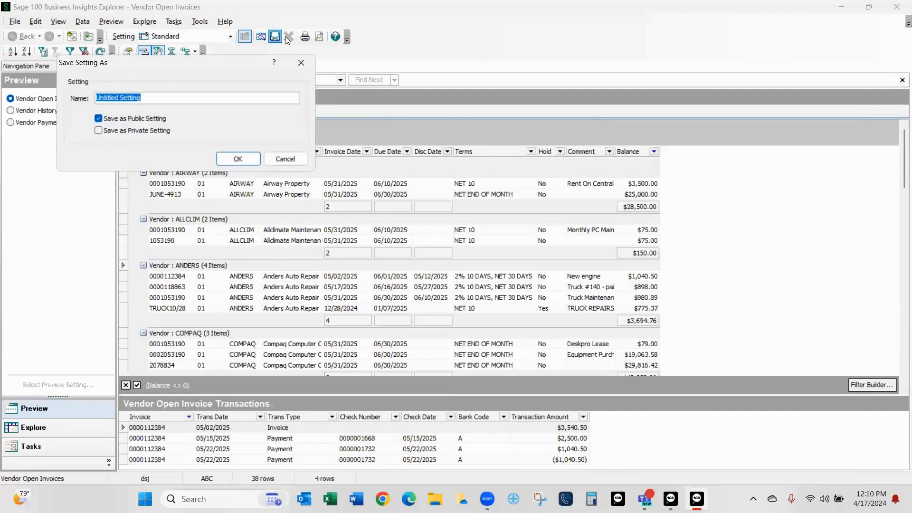
{"action": "type", "text": "Open "}
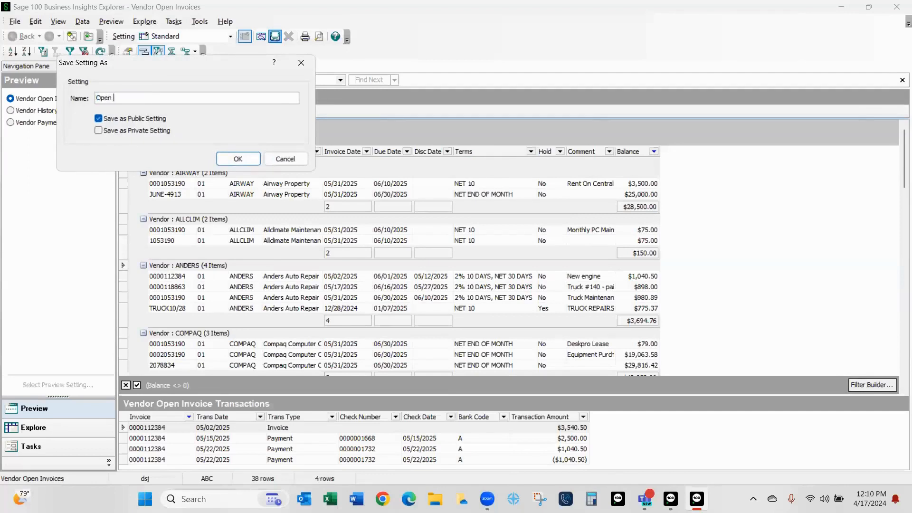
{"action": "type", "text": "Payuables"}
{"action": "key", "text": "BackSpace"}
{"action": "key", "text": "BackSpace"}
{"action": "key", "text": "BackSpace"}
{"action": "key", "text": "BackSpace"}
{"action": "key", "text": "BackSpace"}
{"action": "type", "text": "ables"}
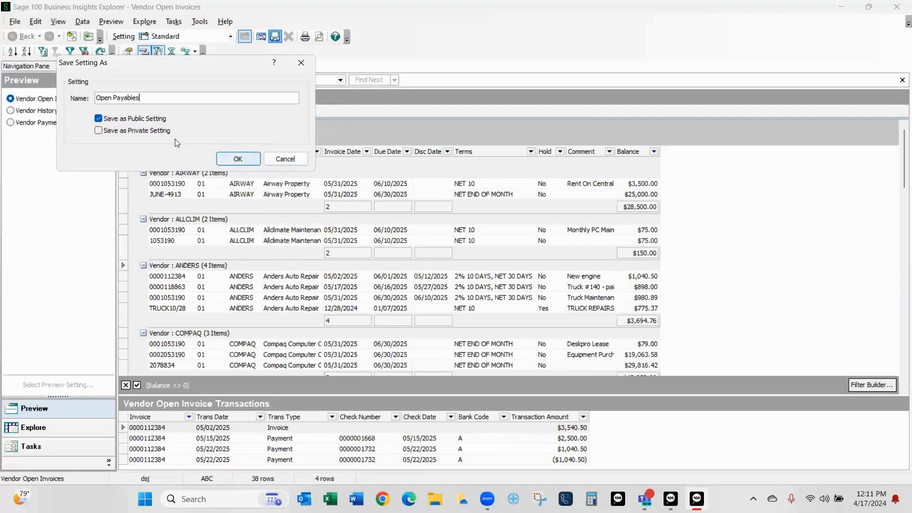
{"action": "left_click", "coordinate": [237, 160]}
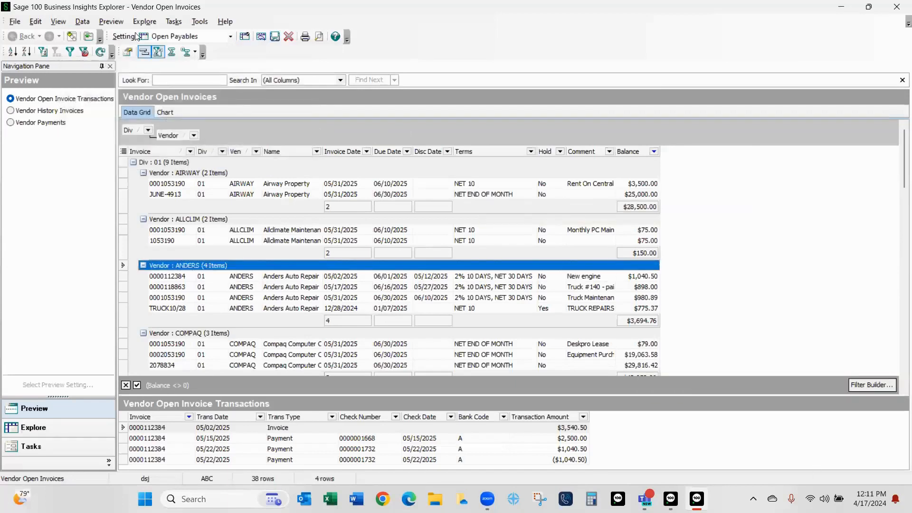
Step: Reselect the public Open Payables setting and review the grouped invoices and the list of available settings
{"action": "left_click", "coordinate": [231, 37]}
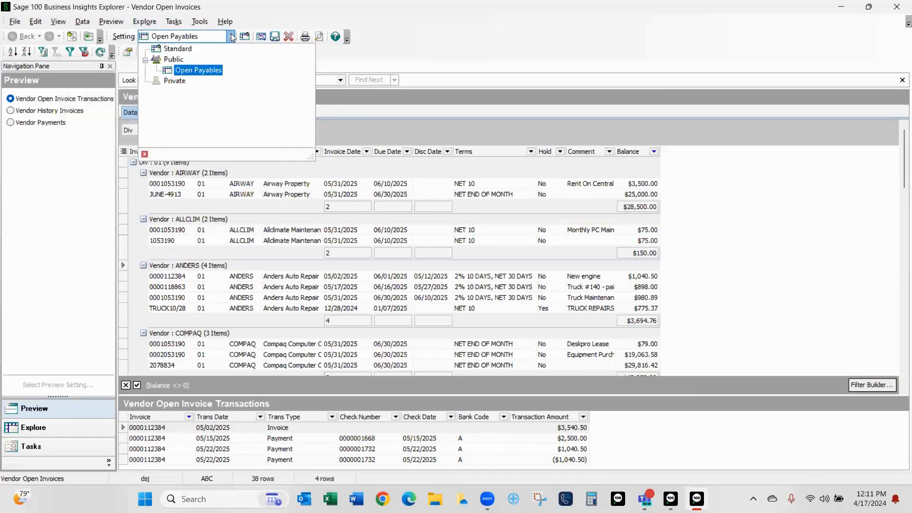
{"action": "left_click", "coordinate": [190, 69]}
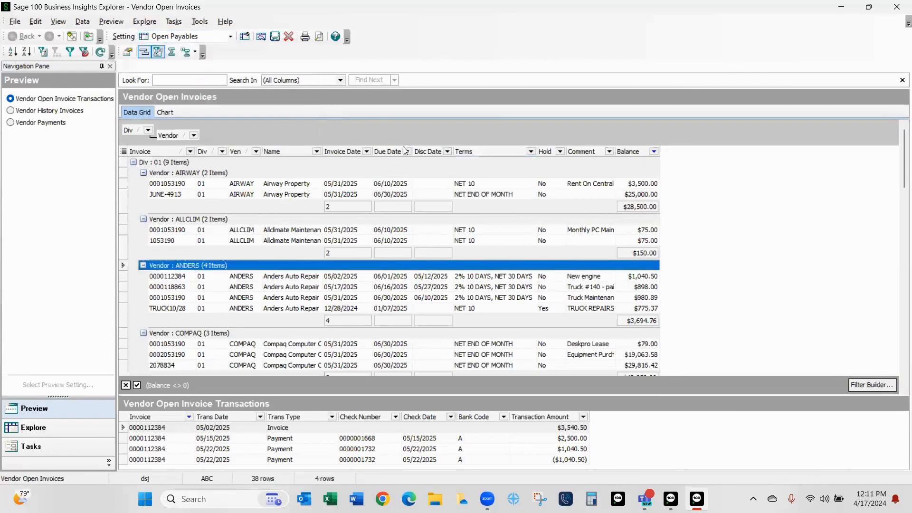
{"action": "scroll", "coordinate": [398, 237], "scroll_direction": "down", "scroll_amount": 10}
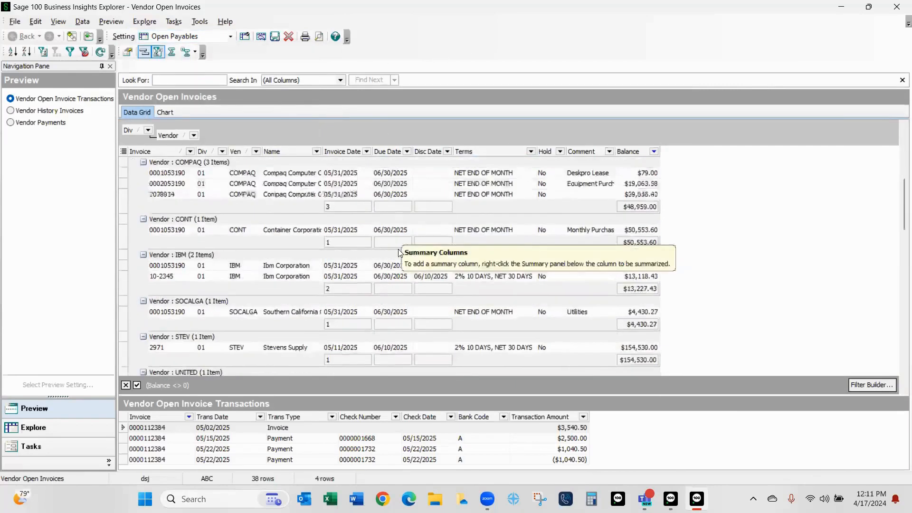
{"action": "scroll", "coordinate": [398, 255], "scroll_direction": "up", "scroll_amount": 12}
{"action": "scroll", "coordinate": [398, 255], "scroll_direction": "up", "scroll_amount": 3}
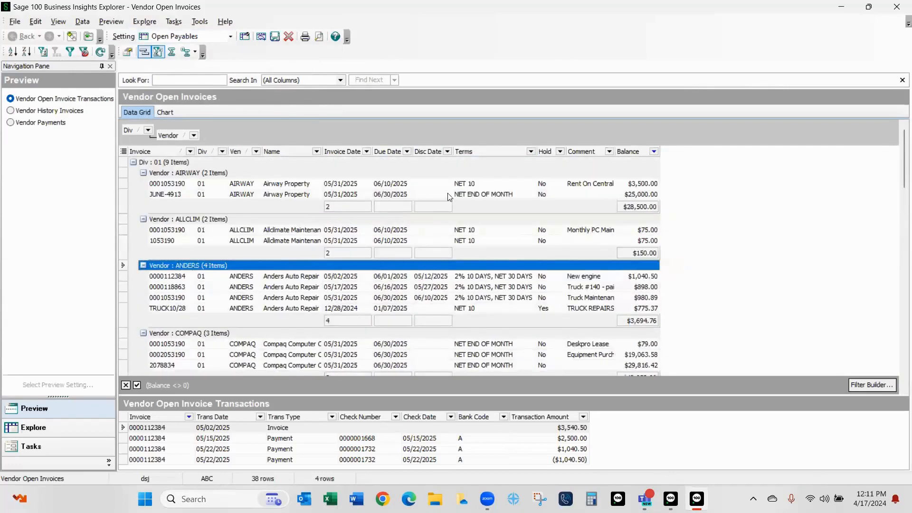
{"action": "left_click", "coordinate": [232, 36]}
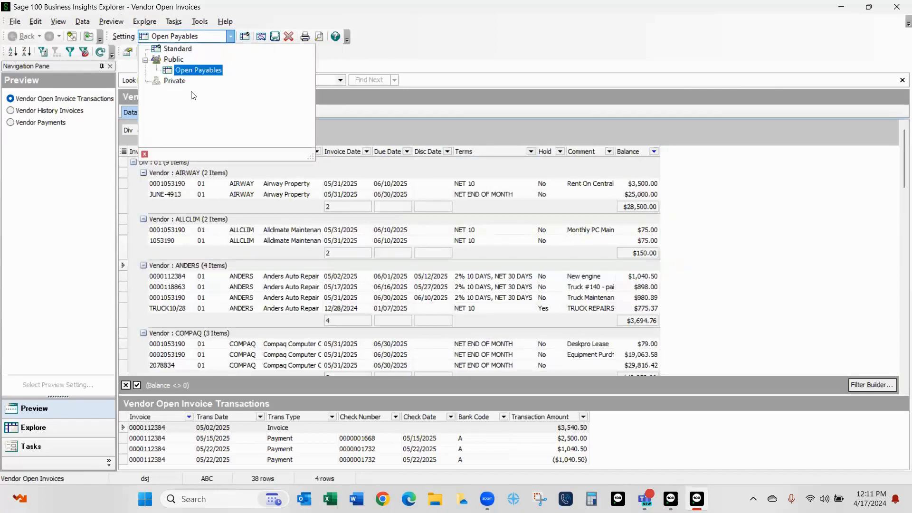
{"action": "left_click", "coordinate": [592, 41]}
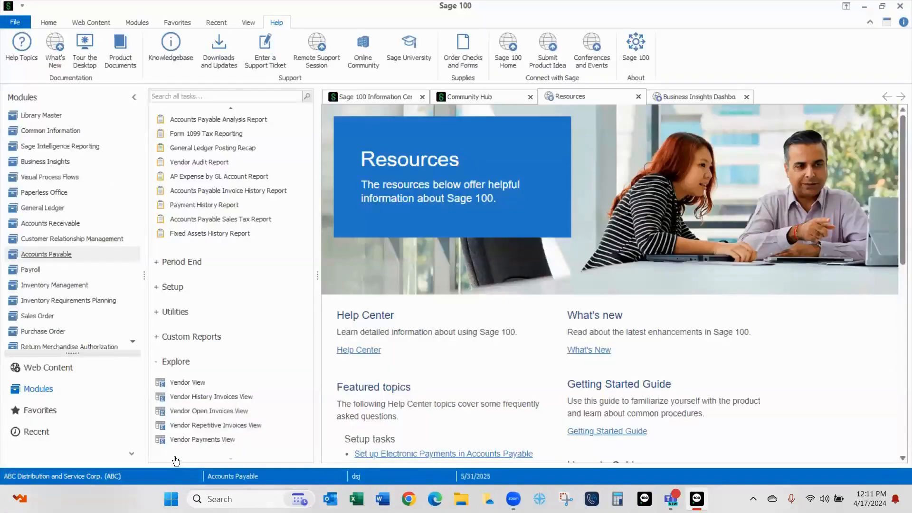
Step: Reopen the Vendor Open Invoices view and make the public Open Payables setting its default
{"action": "left_click", "coordinate": [206, 412]}
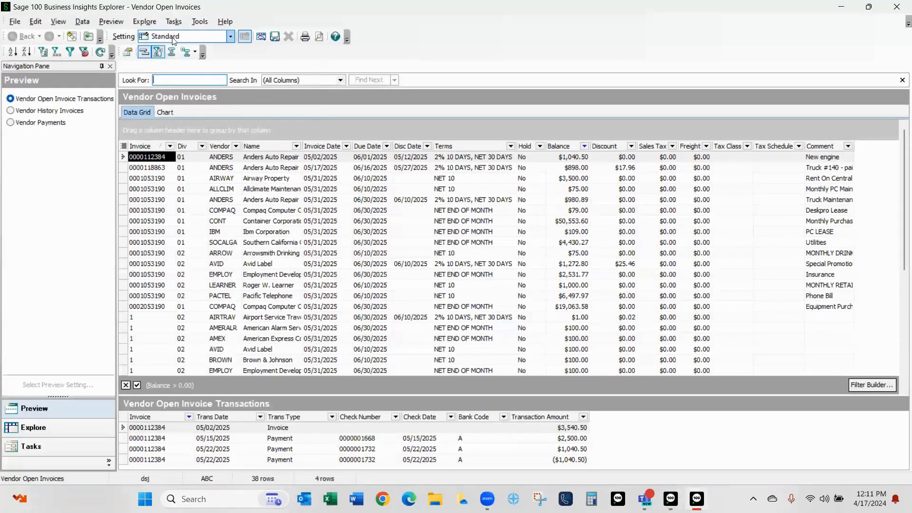
{"action": "left_click", "coordinate": [231, 37]}
{"action": "left_click", "coordinate": [207, 75]}
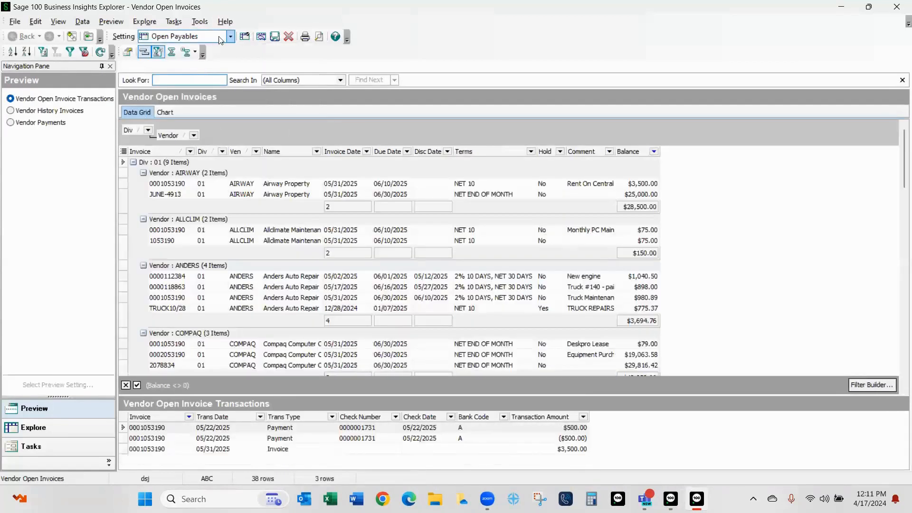
{"action": "left_click", "coordinate": [244, 38]}
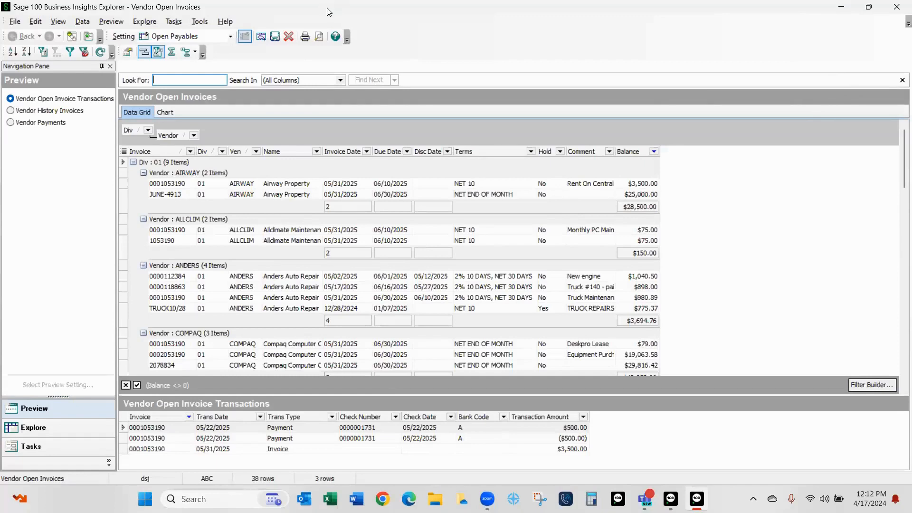
Step: Close and reopen the Vendor Open Invoices view, and export its data to Microsoft Excel
{"action": "left_click", "coordinate": [897, 6]}
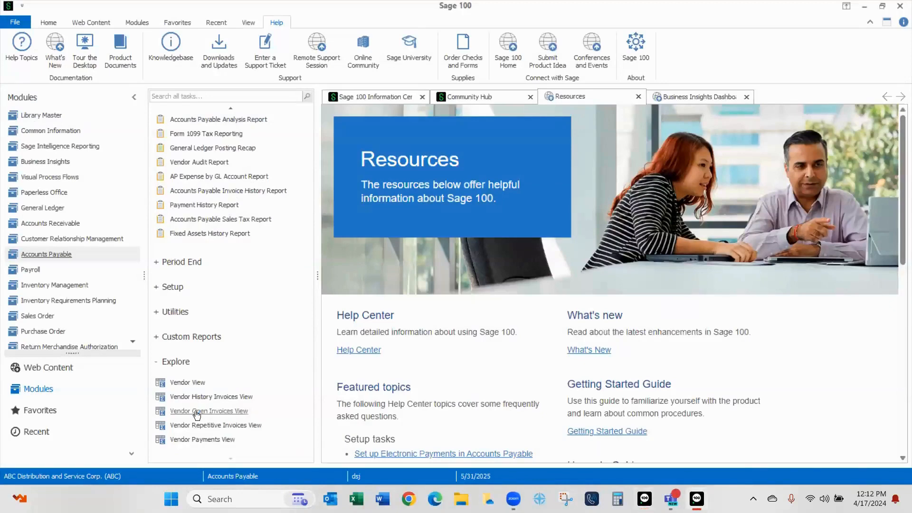
{"action": "left_click", "coordinate": [196, 412]}
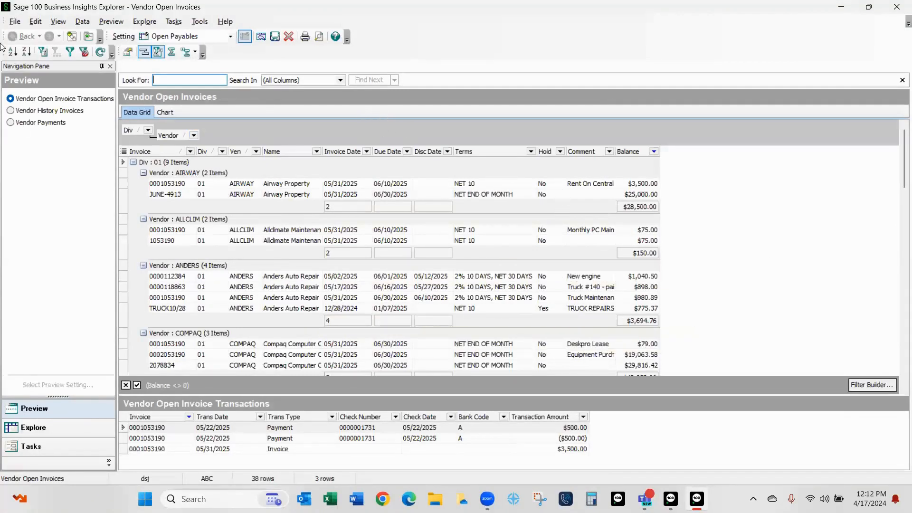
{"action": "left_click", "coordinate": [16, 22]}
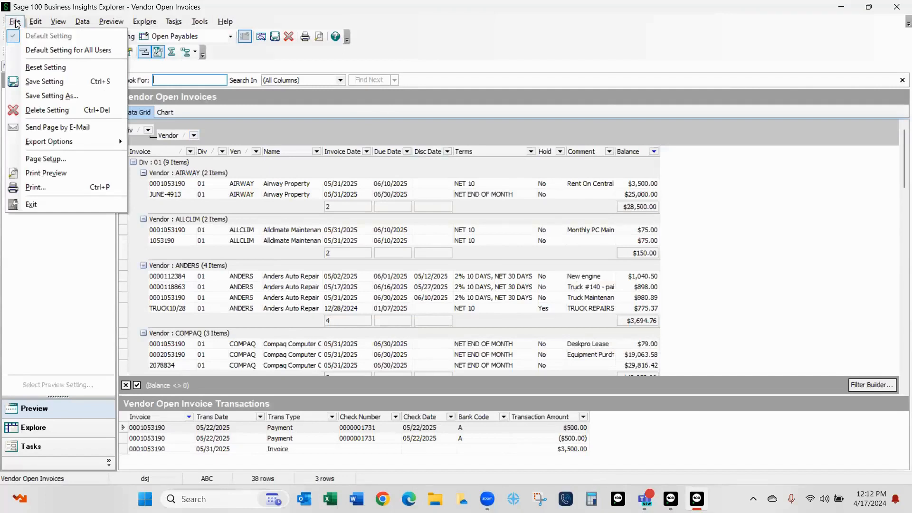
{"action": "mouse_move", "coordinate": [67, 148]}
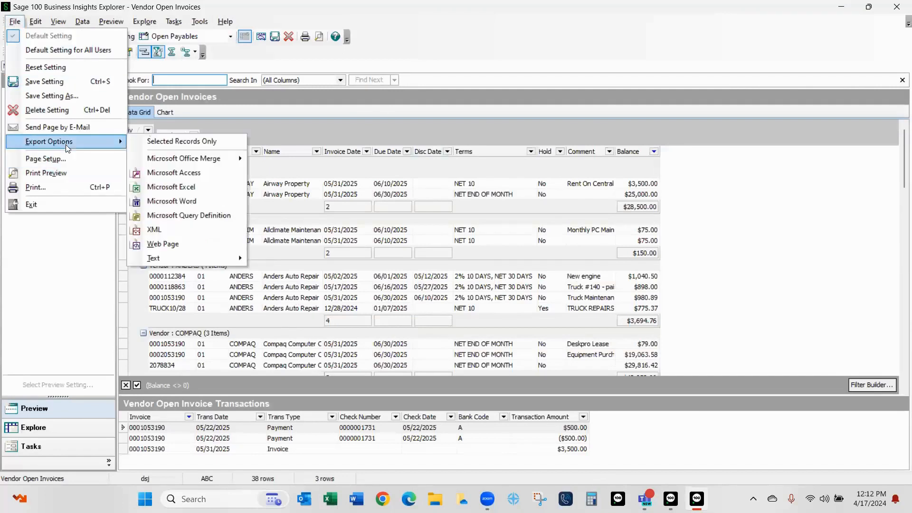
{"action": "left_click", "coordinate": [188, 185]}
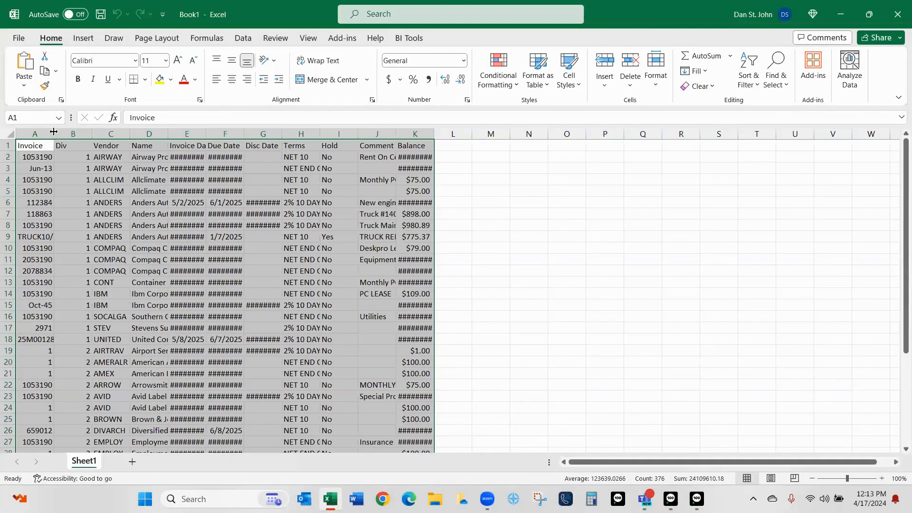
Step: Autofit the widths of columns A through K on Sheet1 to the exported invoice data
{"action": "double_click", "coordinate": [53, 132]}
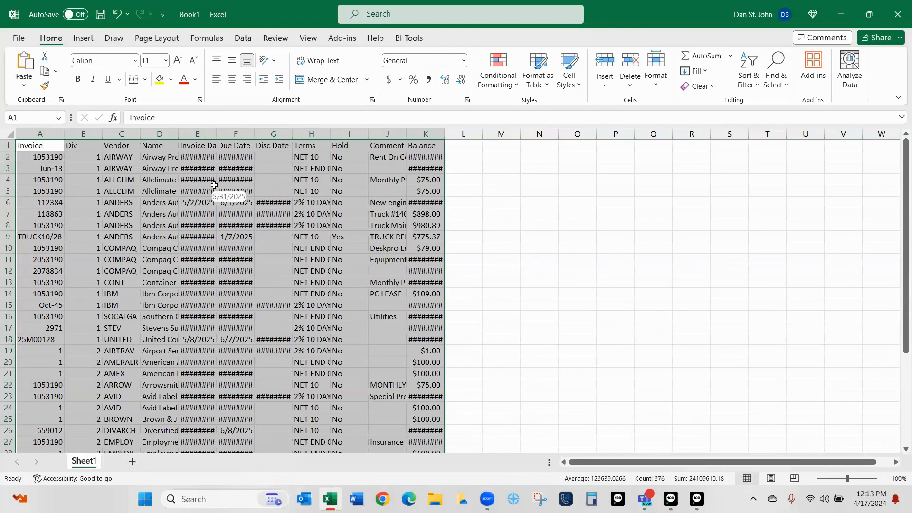
{"action": "double_click", "coordinate": [180, 132]}
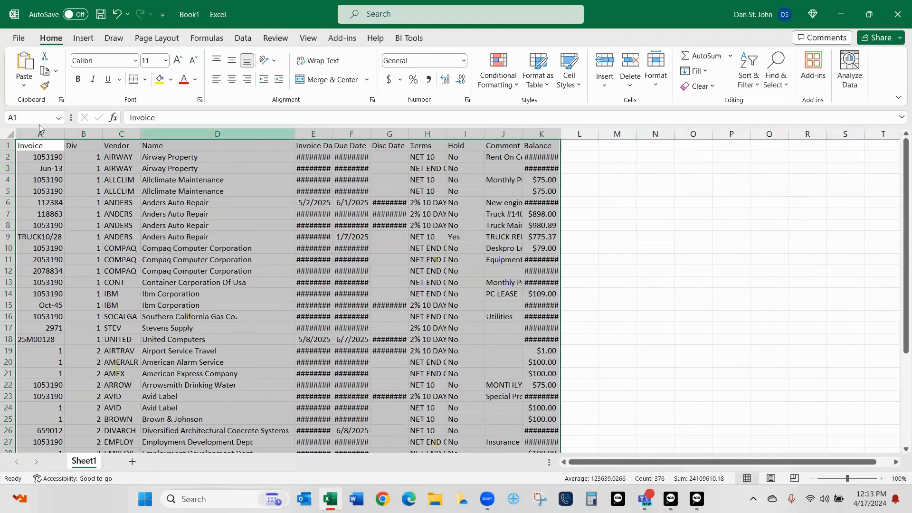
{"action": "left_click_drag", "start_coordinate": [40, 134], "coordinate": [530, 138]}
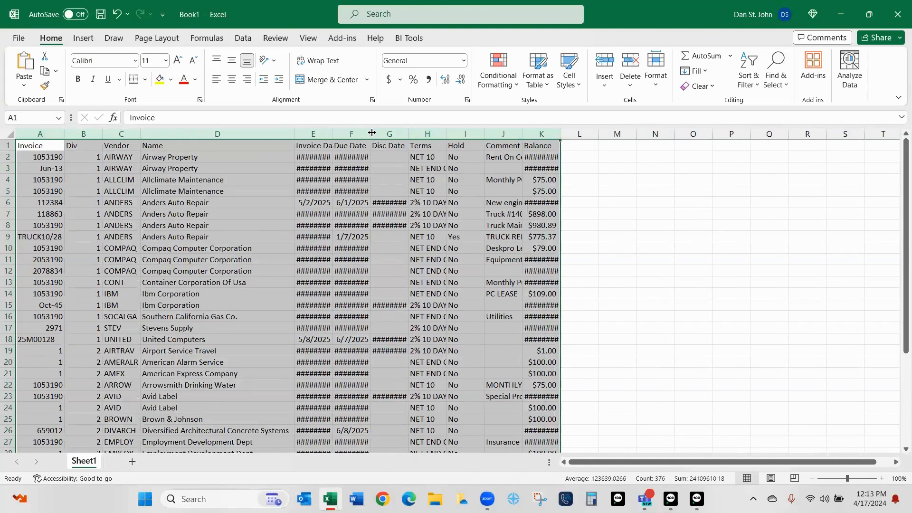
{"action": "double_click", "coordinate": [369, 133]}
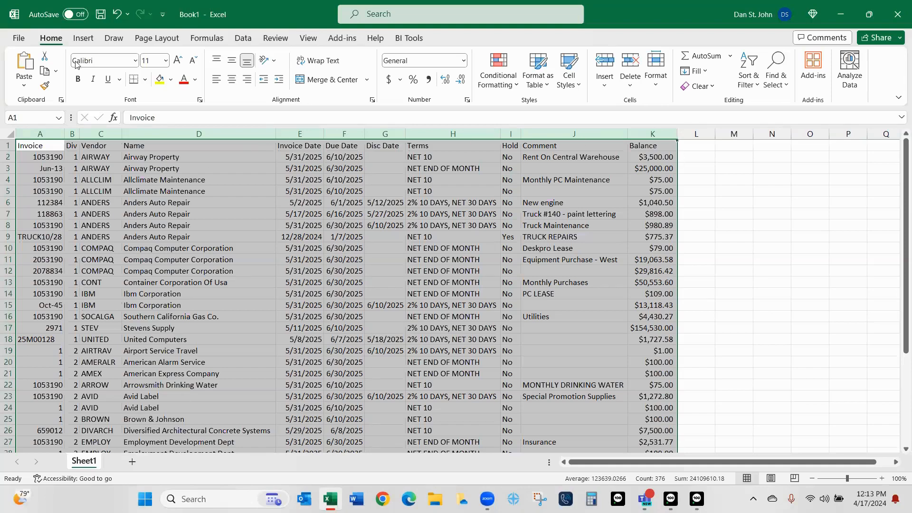
Step: Insert a PivotTable on a new worksheet, using columns A through K of Sheet1 as its source
{"action": "left_click", "coordinate": [83, 38]}
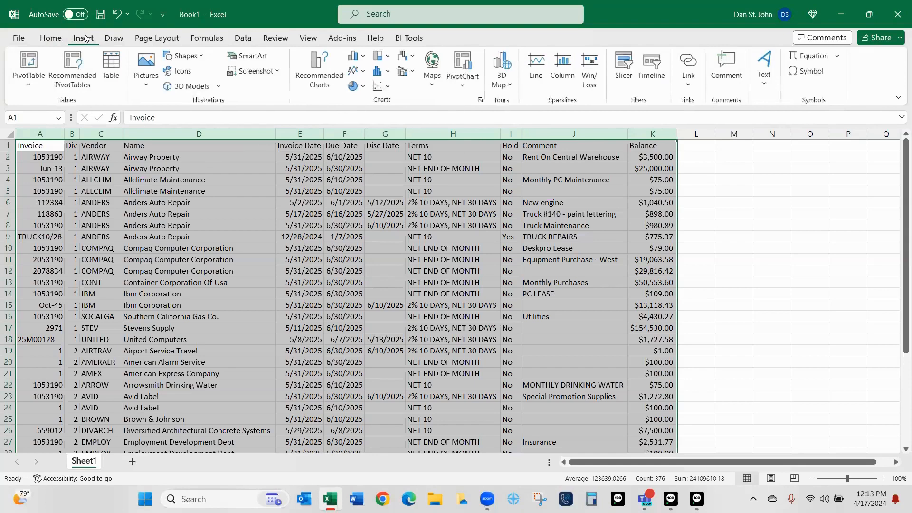
{"action": "left_click", "coordinate": [29, 67]}
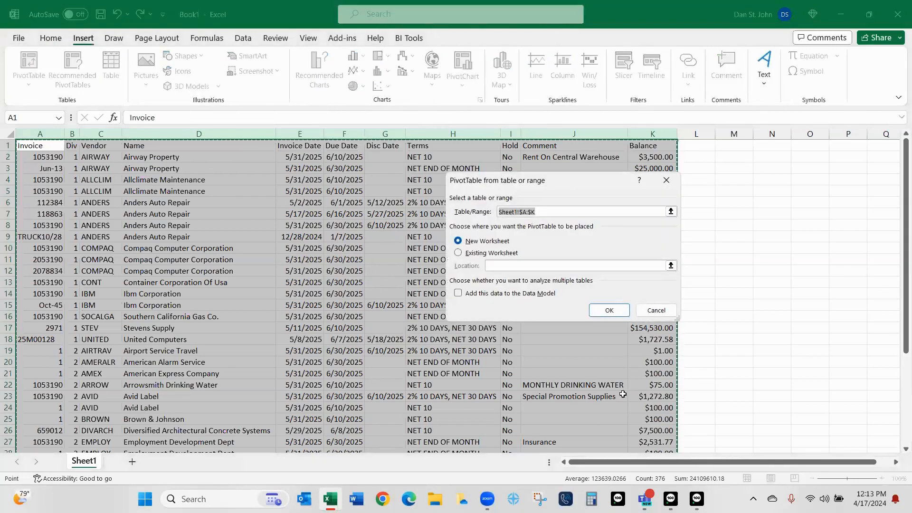
{"action": "left_click", "coordinate": [609, 311]}
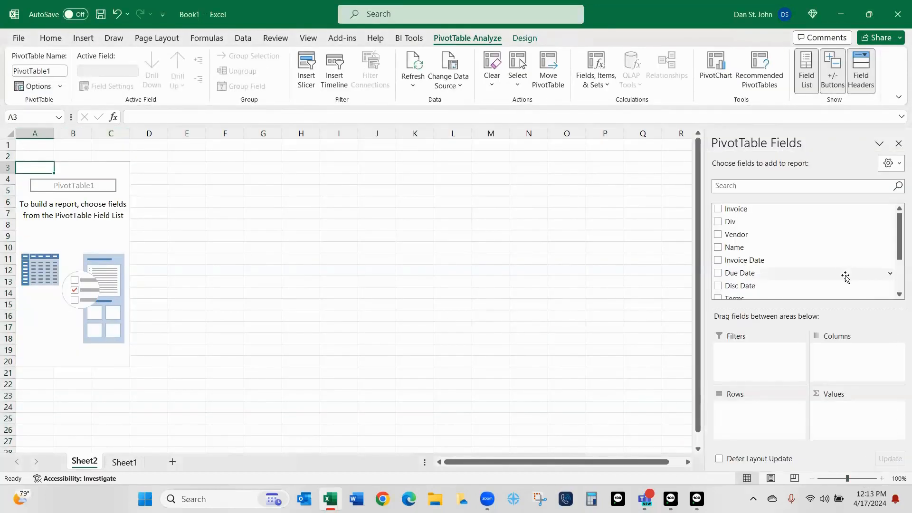
Step: Add the Div, Vendor, Invoice, Invoice Date and Balance fields to the PivotTable
{"action": "left_click", "coordinate": [718, 221]}
{"action": "left_click", "coordinate": [717, 235]}
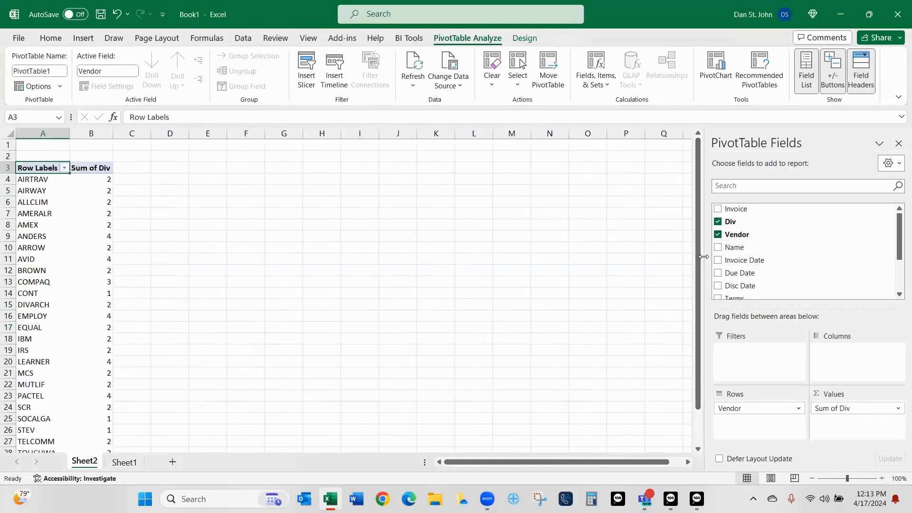
{"action": "left_click", "coordinate": [718, 209]}
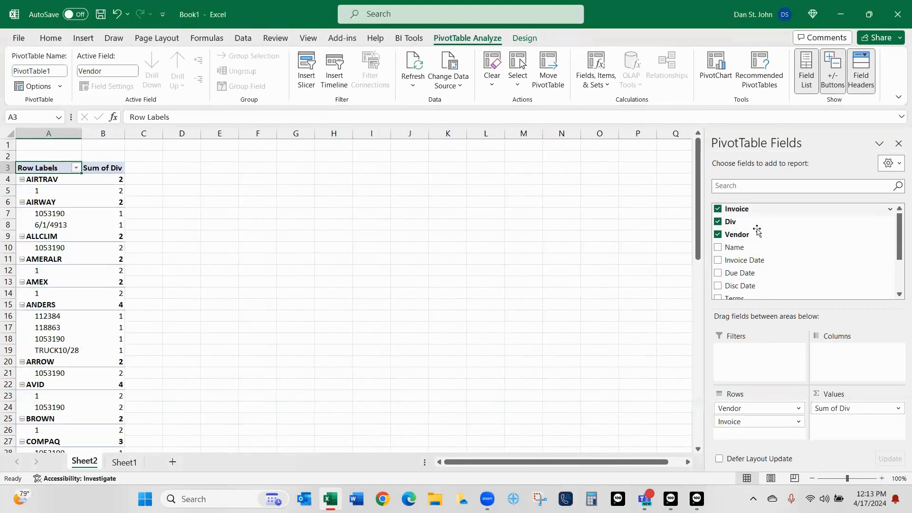
{"action": "left_click", "coordinate": [717, 260]}
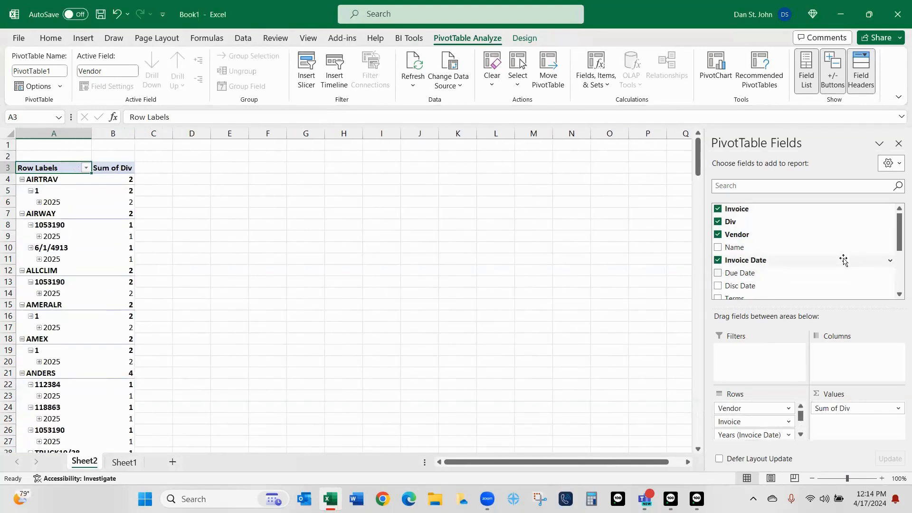
{"action": "scroll", "coordinate": [843, 260], "scroll_direction": "down", "scroll_amount": 2}
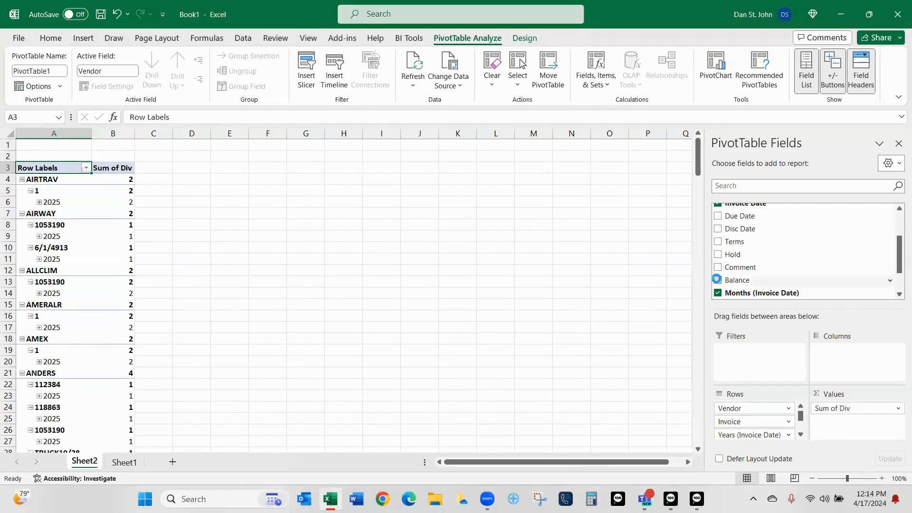
{"action": "left_click", "coordinate": [717, 280]}
{"action": "scroll", "coordinate": [798, 285], "scroll_direction": "down", "scroll_amount": 1}
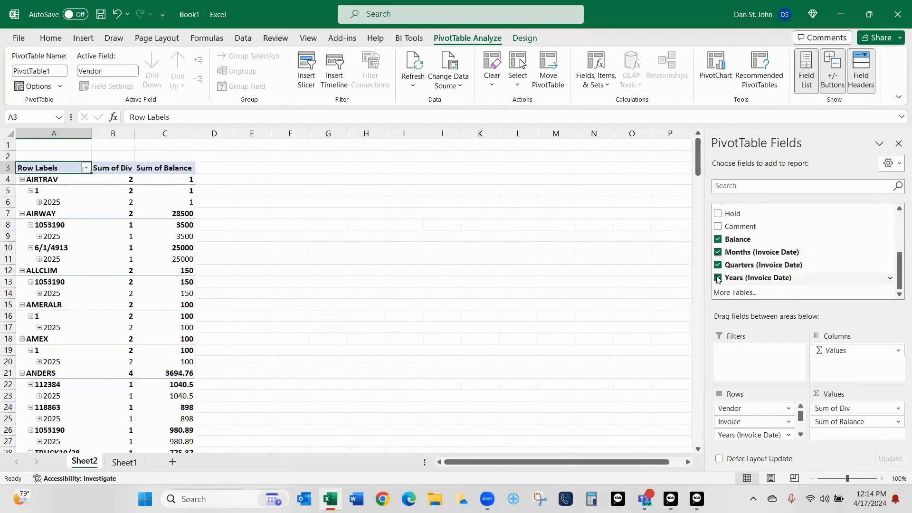
{"action": "left_click", "coordinate": [442, 288]}
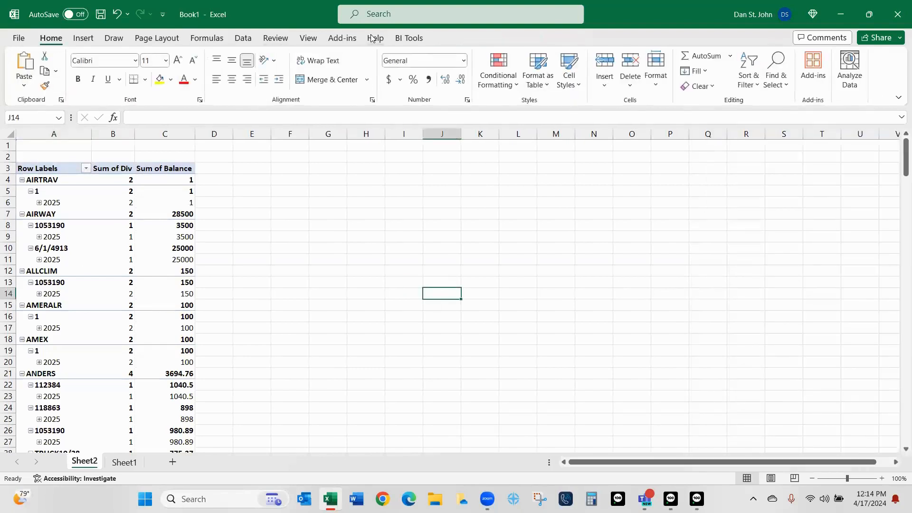
Step: Show the PivotTable in tabular form and turn off the subtotals for the Invoice field
{"action": "left_click", "coordinate": [66, 195]}
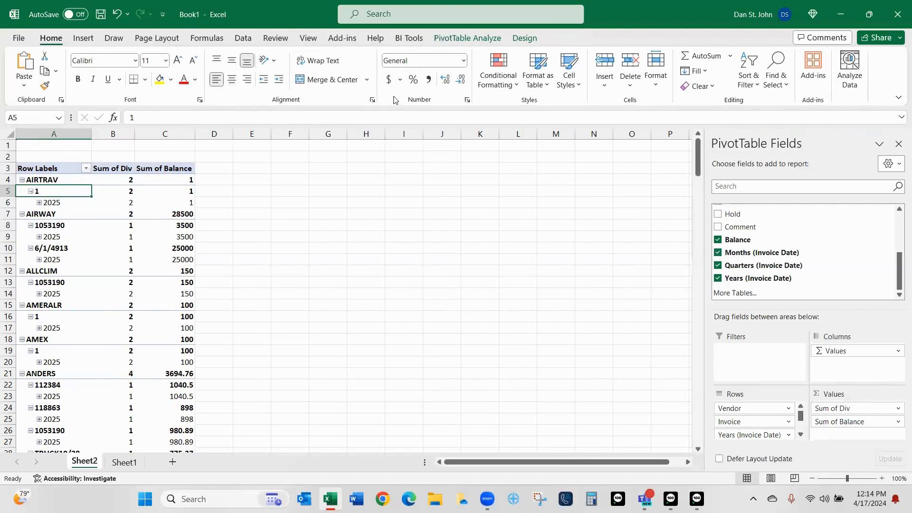
{"action": "left_click", "coordinate": [526, 39]}
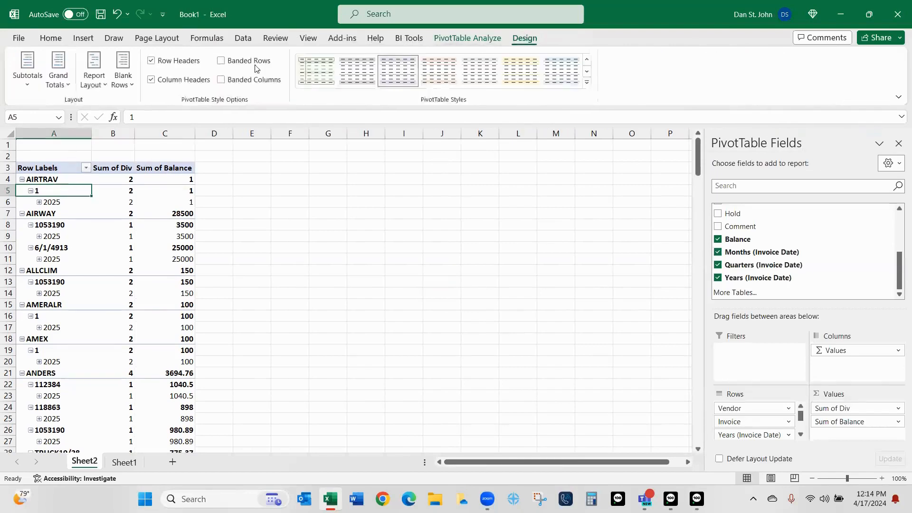
{"action": "left_click", "coordinate": [93, 76]}
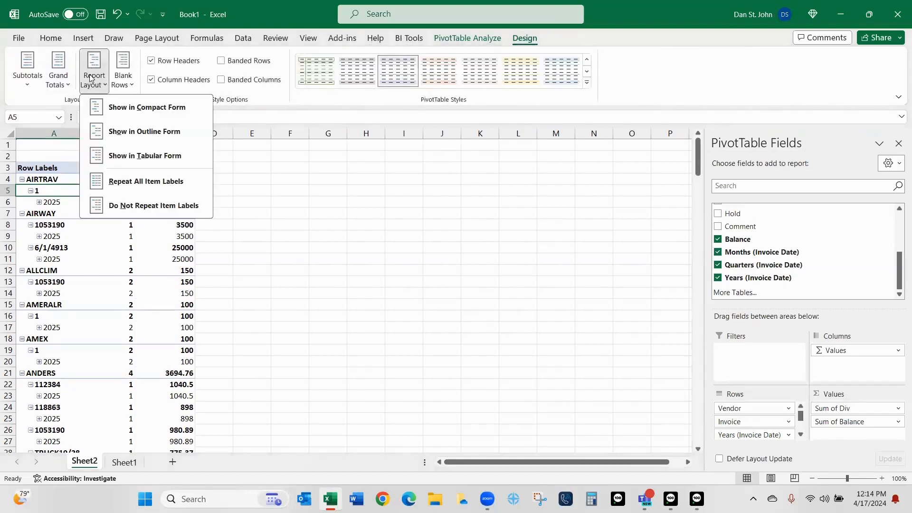
{"action": "left_click", "coordinate": [107, 158]}
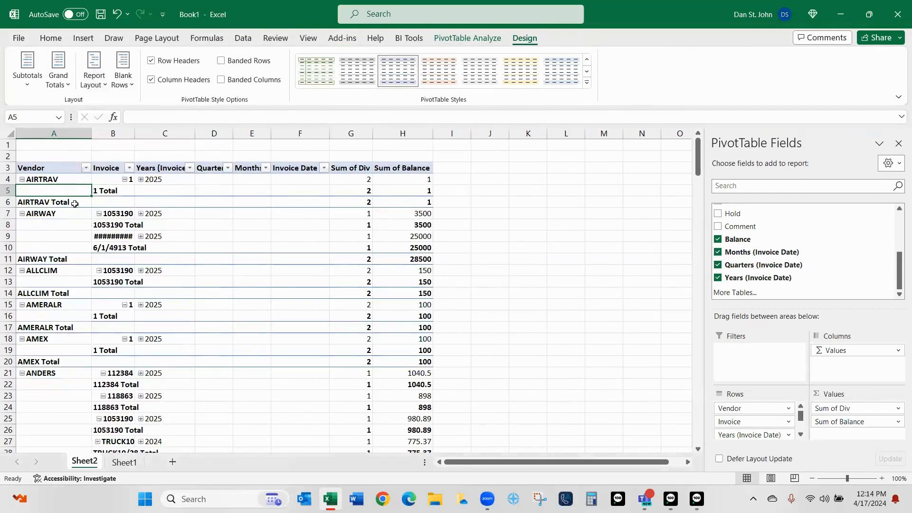
{"action": "right_click", "coordinate": [108, 167]}
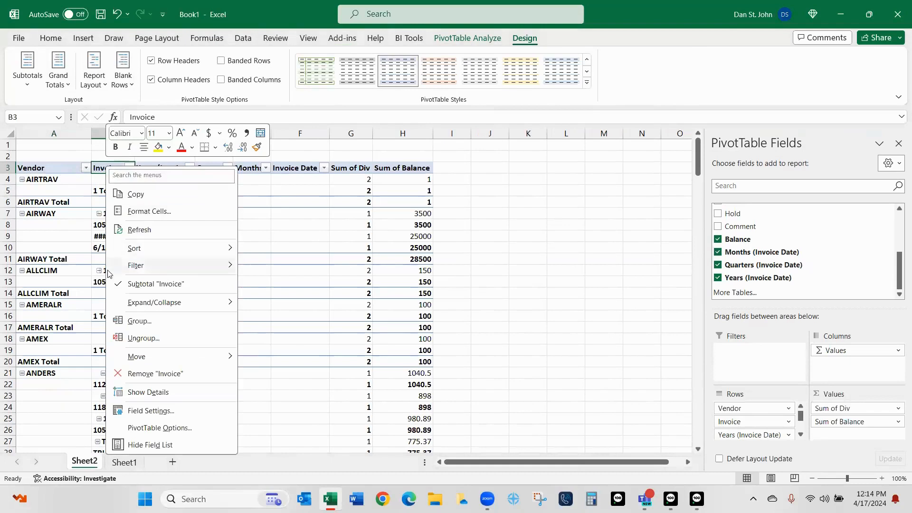
{"action": "left_click", "coordinate": [121, 284]}
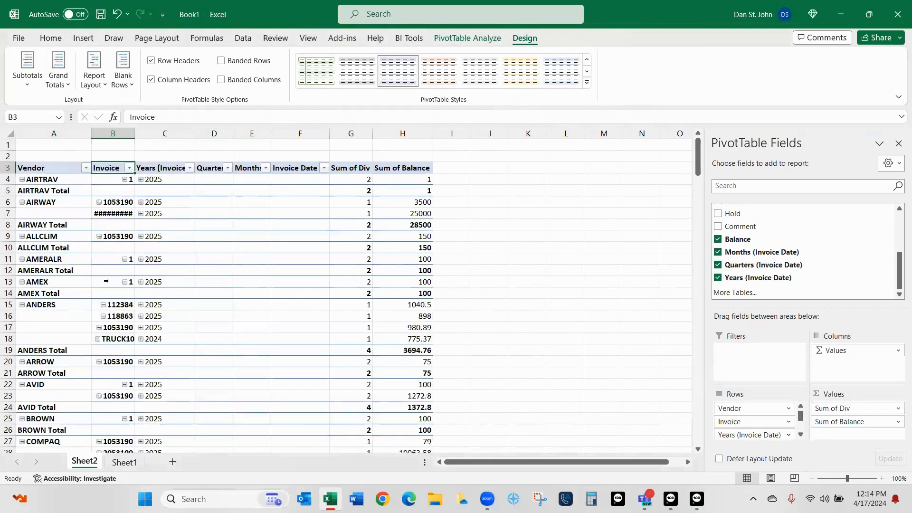
Step: Set the Vendor field to outline form with subtotals at the top of each group, and autofit the Invoice column
{"action": "left_click", "coordinate": [48, 168]}
{"action": "right_click", "coordinate": [49, 167]}
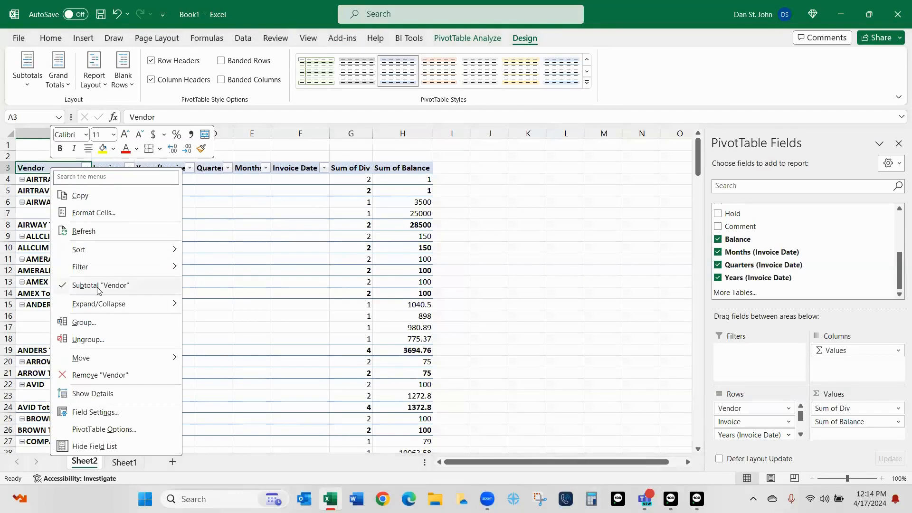
{"action": "left_click", "coordinate": [93, 417]}
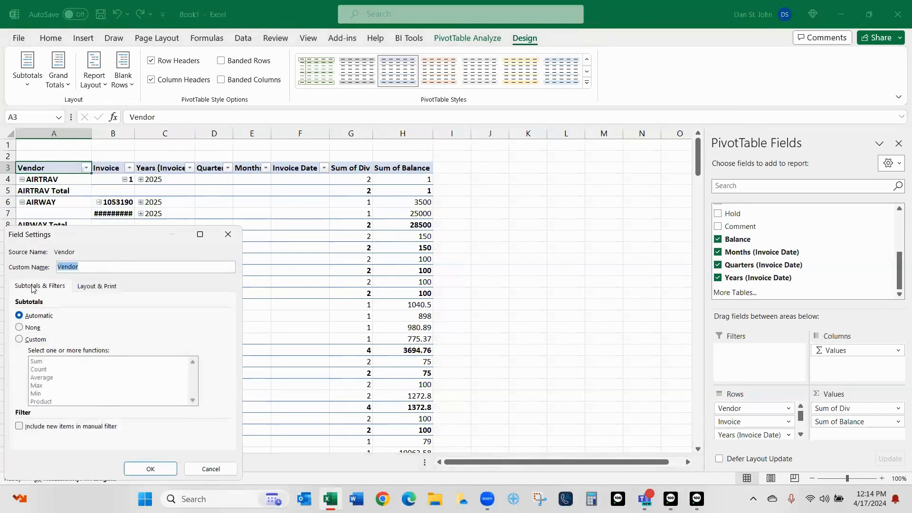
{"action": "left_click", "coordinate": [90, 287]}
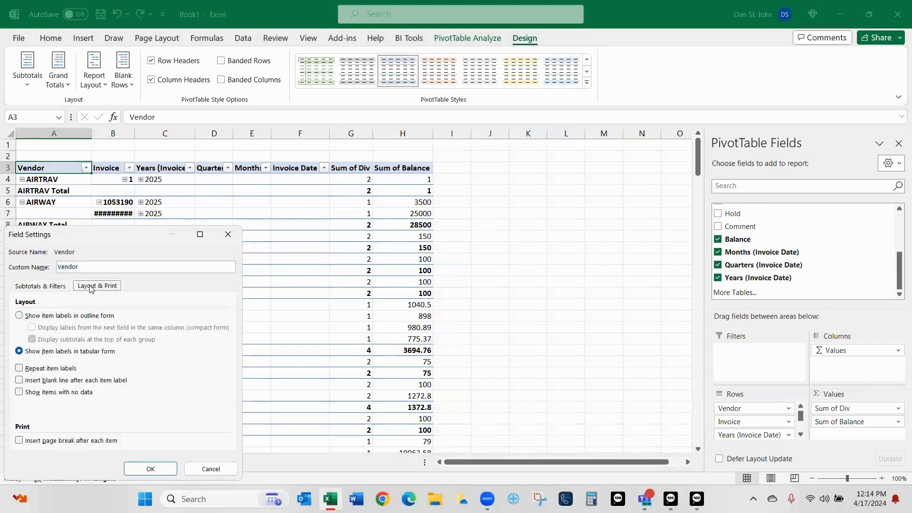
{"action": "left_click", "coordinate": [19, 316]}
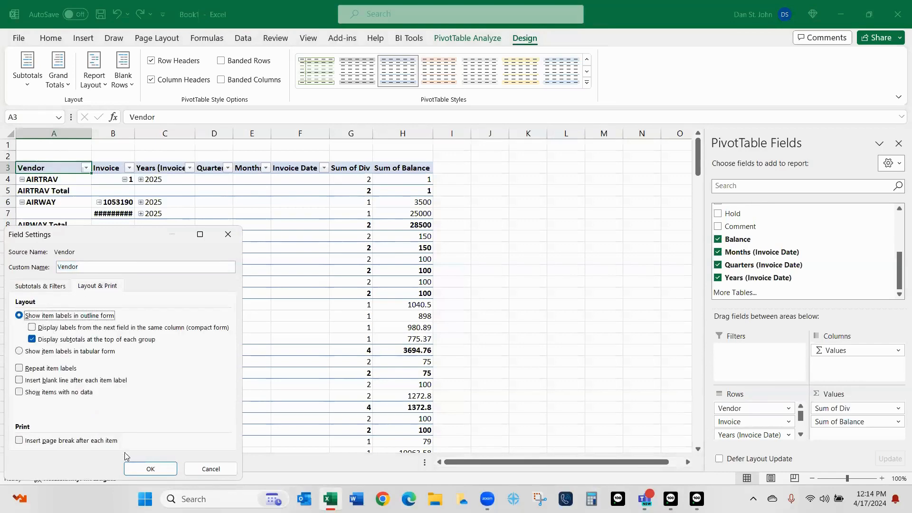
{"action": "left_click", "coordinate": [149, 468]}
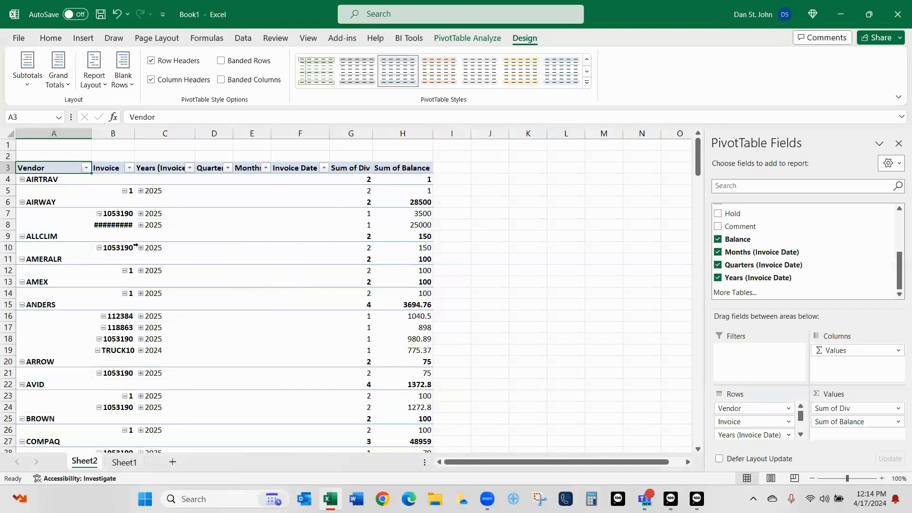
{"action": "double_click", "coordinate": [134, 133]}
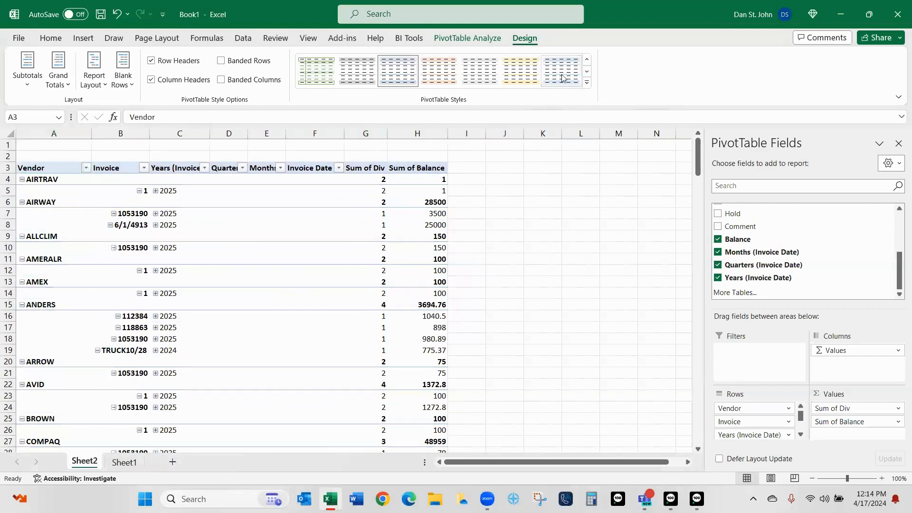
Step: Apply the light blue style from the first Medium row to the PivotTable, and turn on banded rows and banded columns
{"action": "left_click", "coordinate": [587, 84]}
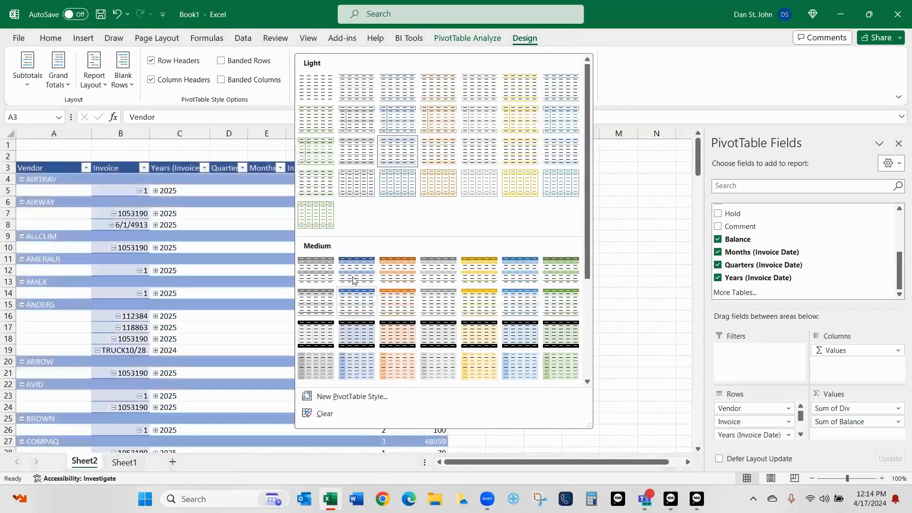
{"action": "left_click", "coordinate": [432, 268]}
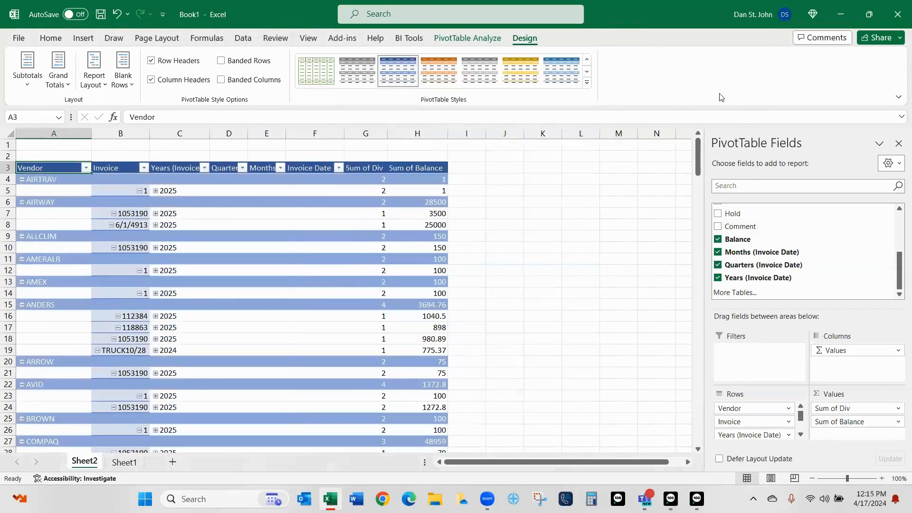
{"action": "left_click", "coordinate": [587, 83]}
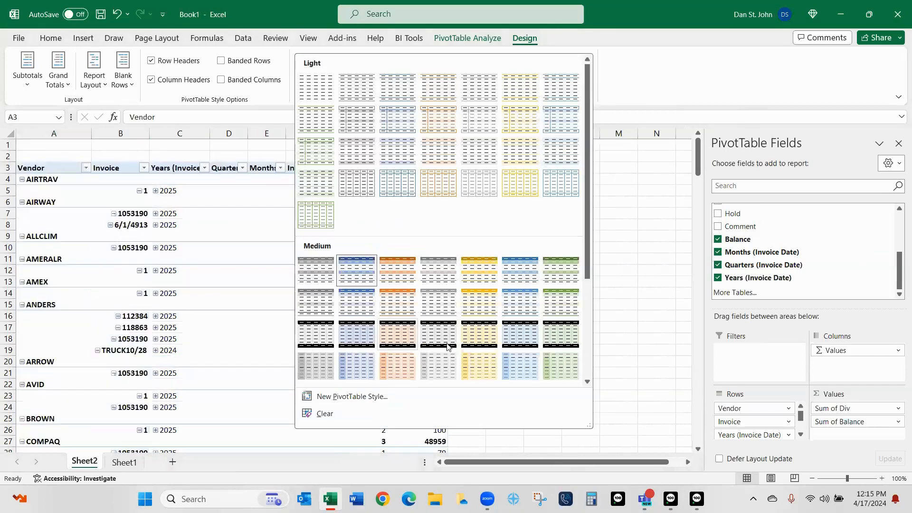
{"action": "left_click", "coordinate": [526, 280]}
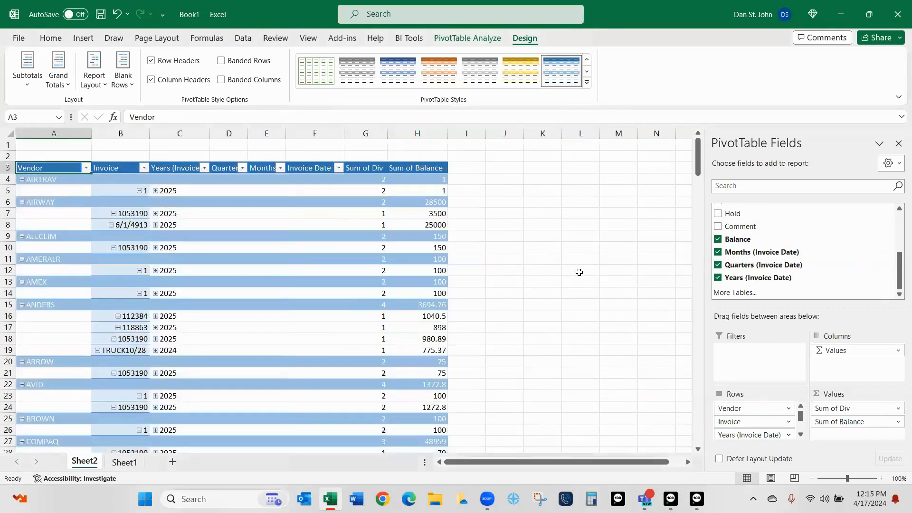
{"action": "left_click", "coordinate": [221, 60]}
{"action": "left_click", "coordinate": [226, 81]}
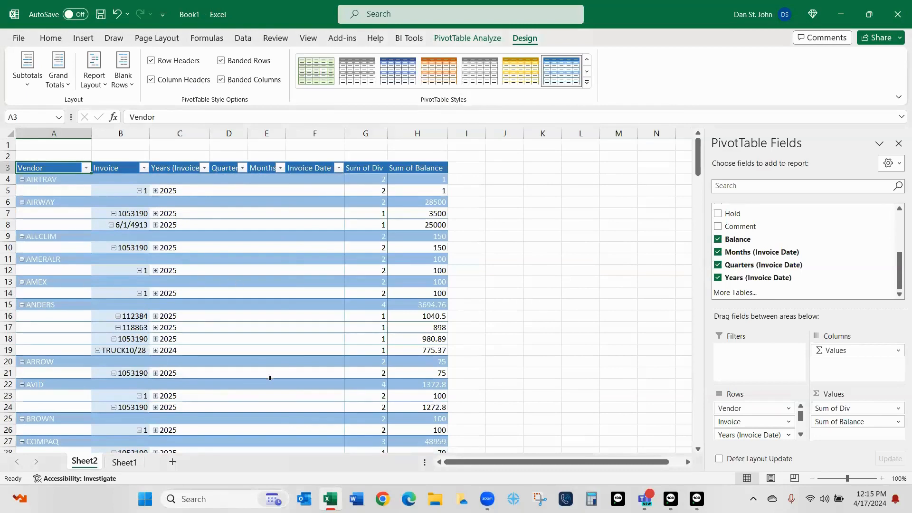
{"action": "scroll", "coordinate": [262, 388], "scroll_direction": "down", "scroll_amount": 3}
{"action": "scroll", "coordinate": [262, 388], "scroll_direction": "down", "scroll_amount": 3}
{"action": "scroll", "coordinate": [262, 388], "scroll_direction": "down", "scroll_amount": 5}
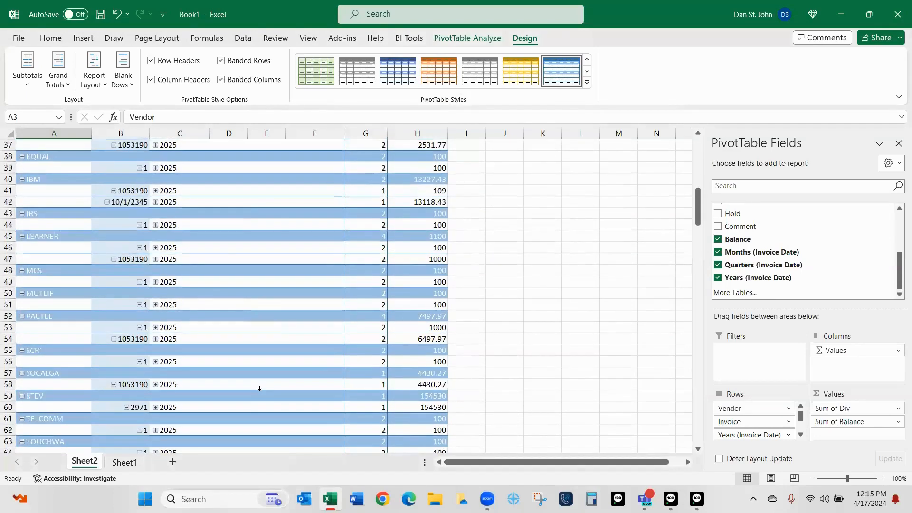
{"action": "scroll", "coordinate": [259, 388], "scroll_direction": "up", "scroll_amount": 8}
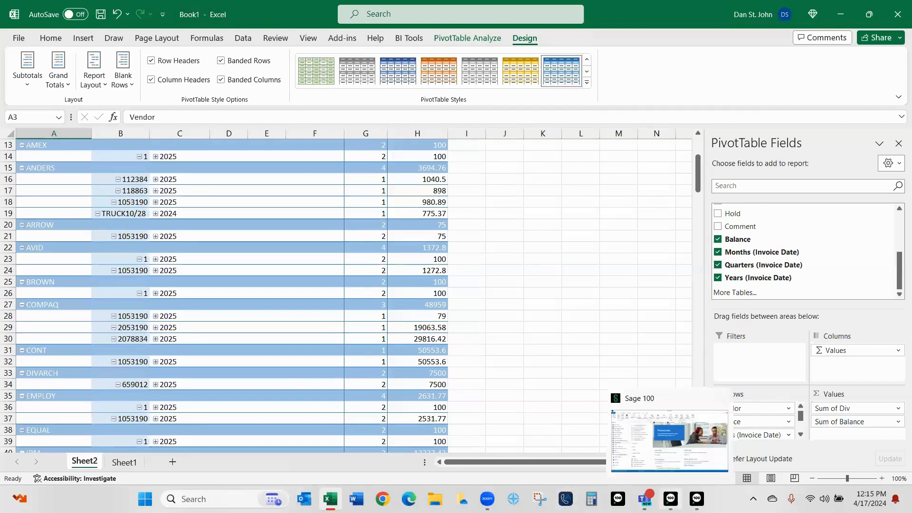
Step: Switch to Sage 100 Business Insights Explorer, close the Vendor Open Invoices view and open the Accounts Payable Vendor History Invoices view
{"action": "left_click", "coordinate": [697, 499]}
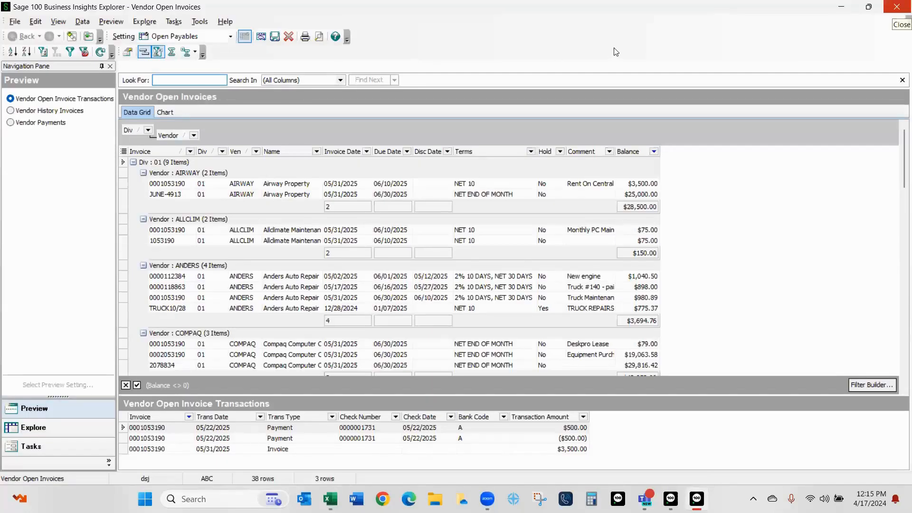
{"action": "left_click", "coordinate": [896, 7]}
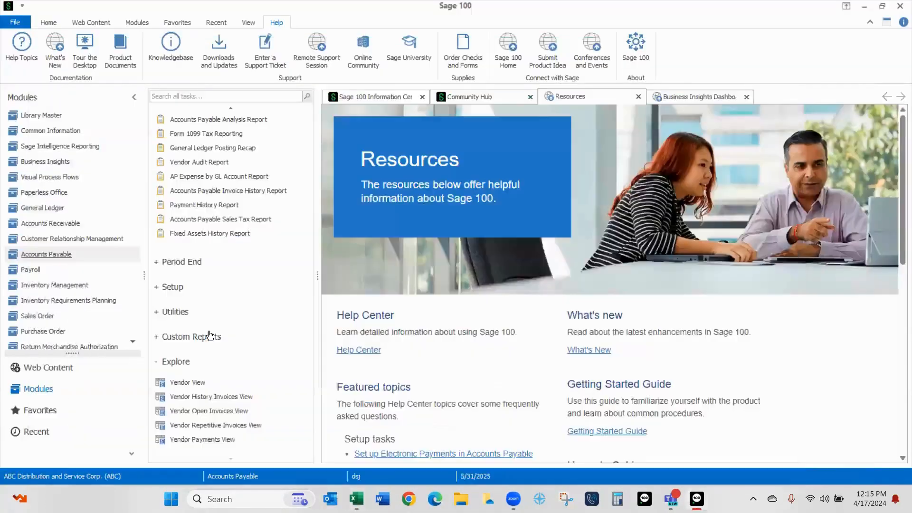
{"action": "left_click", "coordinate": [214, 398]}
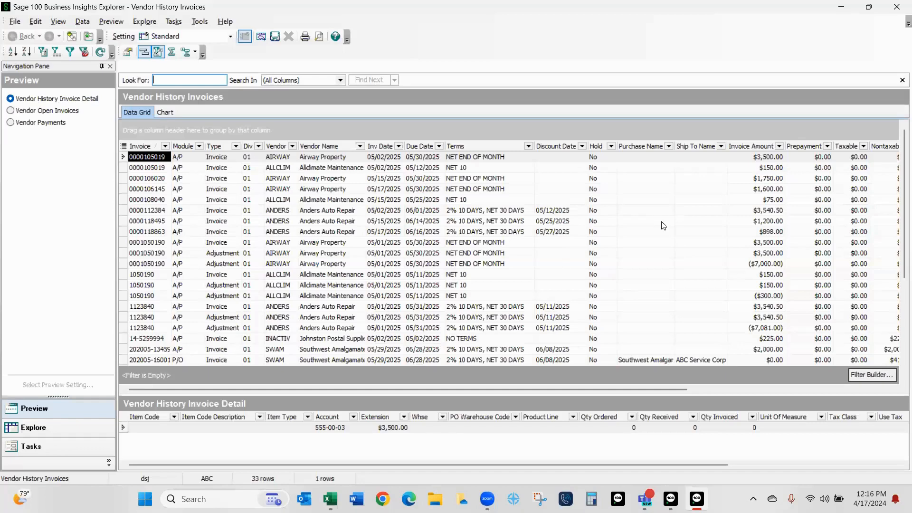
Step: Close the Vendor History Invoices view and open the General Ledger Account view in Explore, accepting 4/17/2024 as the accounting date
{"action": "left_click", "coordinate": [896, 6]}
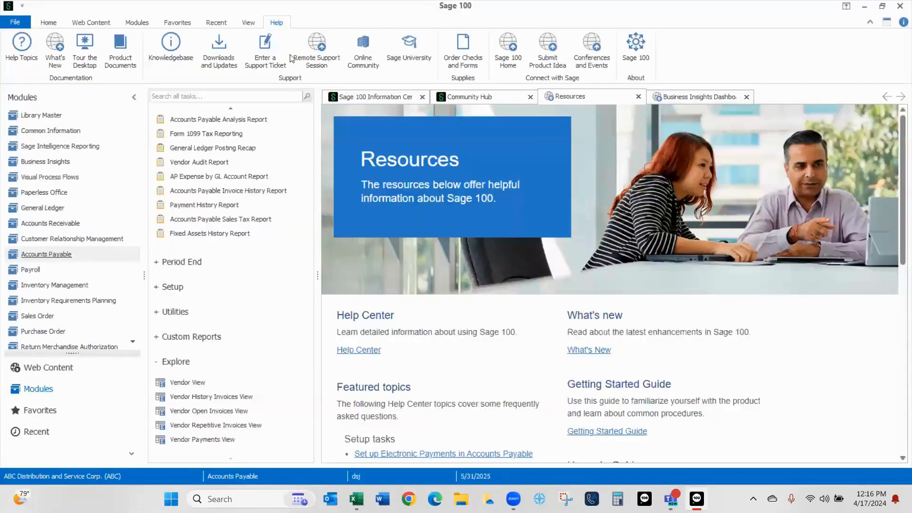
{"action": "left_click", "coordinate": [44, 208]}
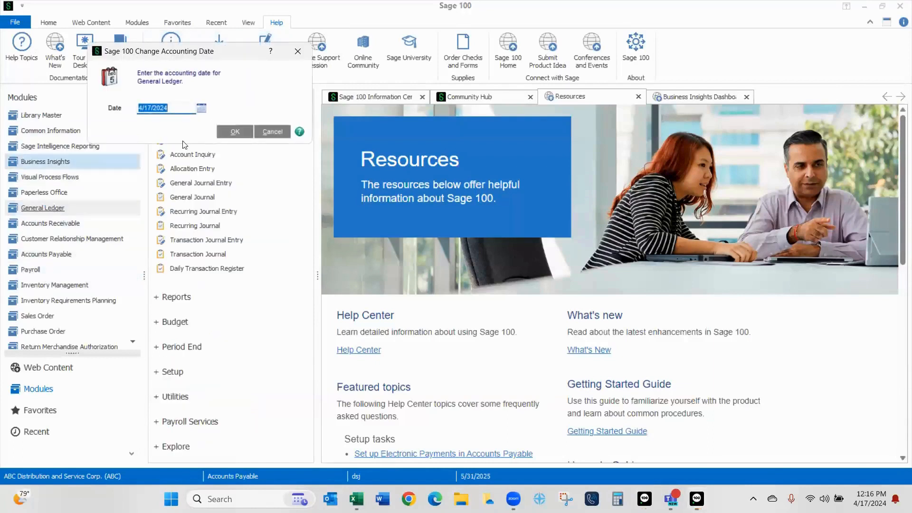
{"action": "left_click", "coordinate": [243, 131]}
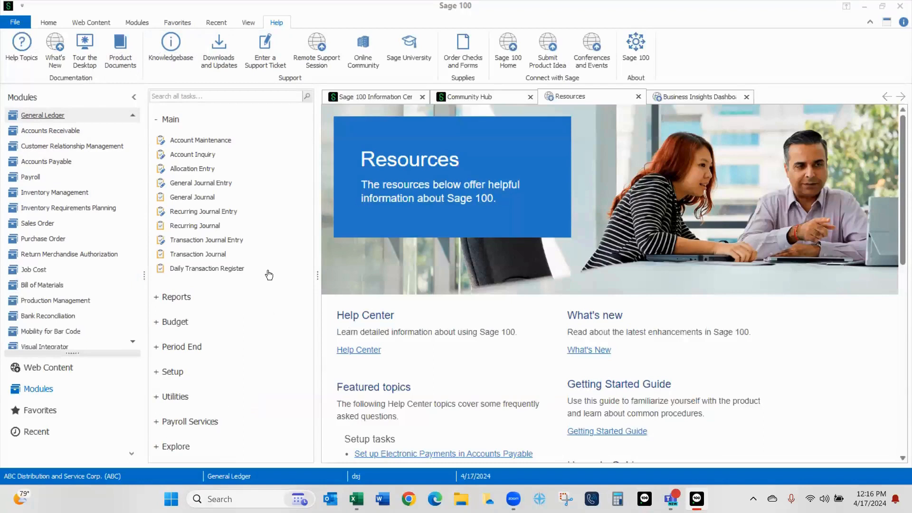
{"action": "left_click", "coordinate": [174, 448]}
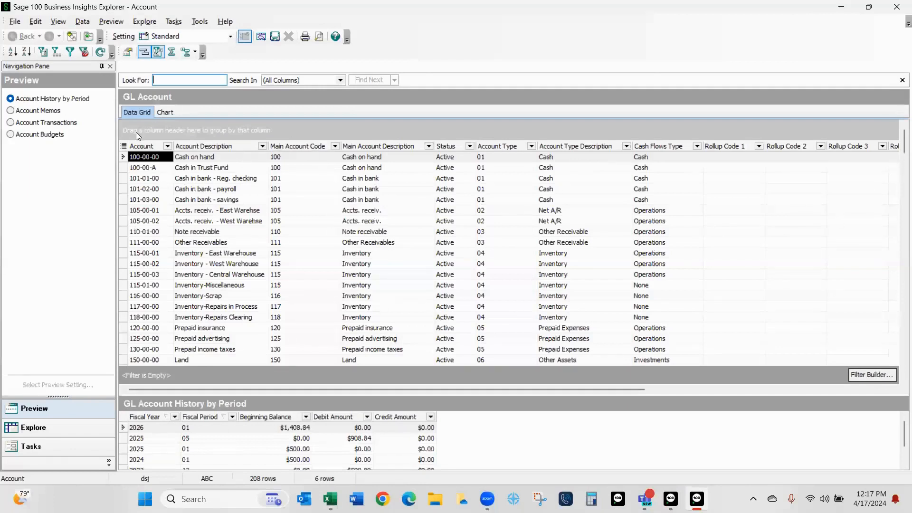
Step: Hide the Rollup Code 1 to 4, Date Created and User Created Logon columns in the GL Account grid
{"action": "left_click", "coordinate": [124, 146]}
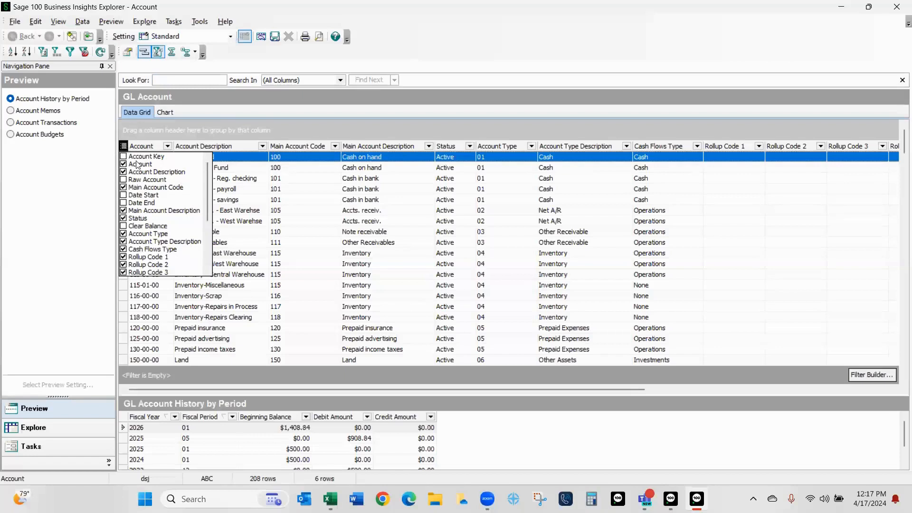
{"action": "left_click", "coordinate": [124, 257]}
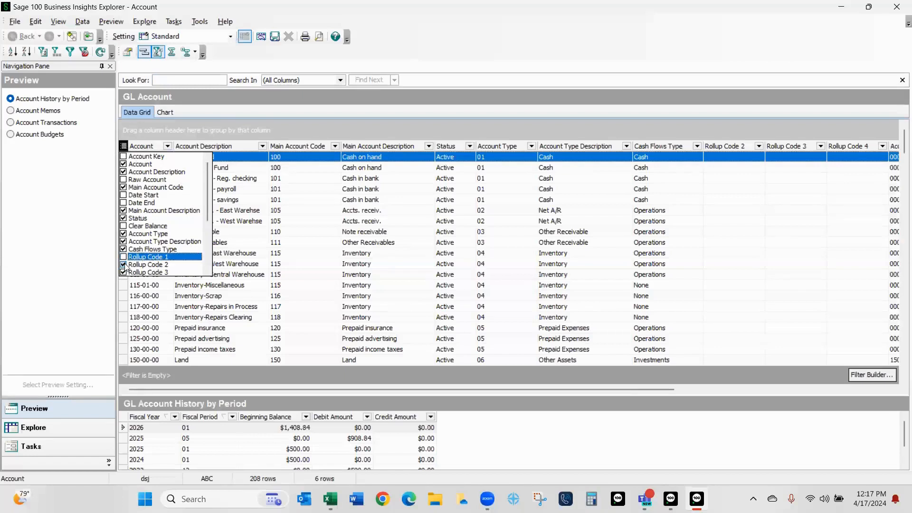
{"action": "left_click", "coordinate": [124, 265]}
{"action": "left_click", "coordinate": [124, 272]}
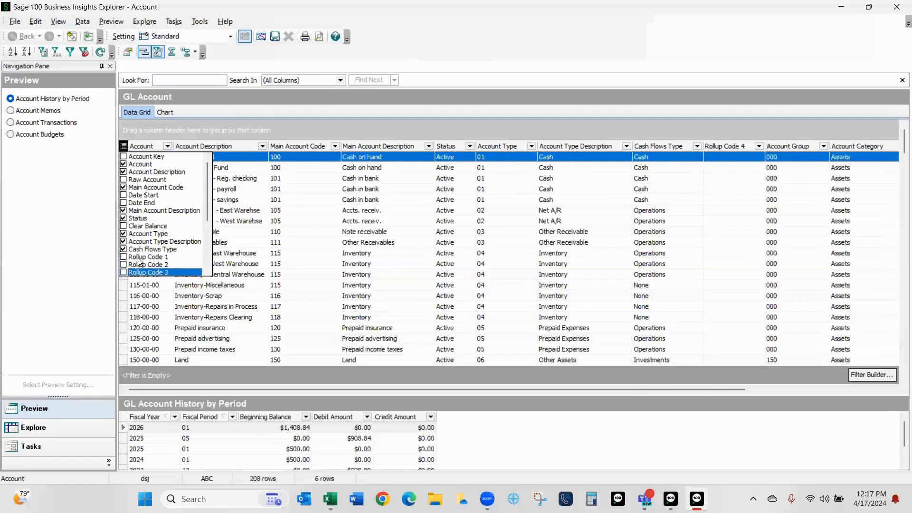
{"action": "scroll", "coordinate": [139, 262], "scroll_direction": "down", "scroll_amount": 3}
{"action": "left_click", "coordinate": [123, 211]}
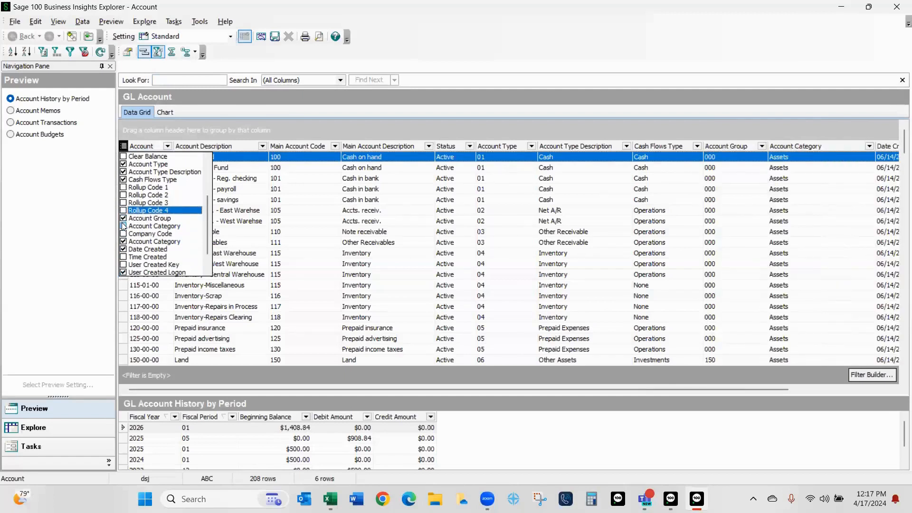
{"action": "left_click", "coordinate": [123, 249]}
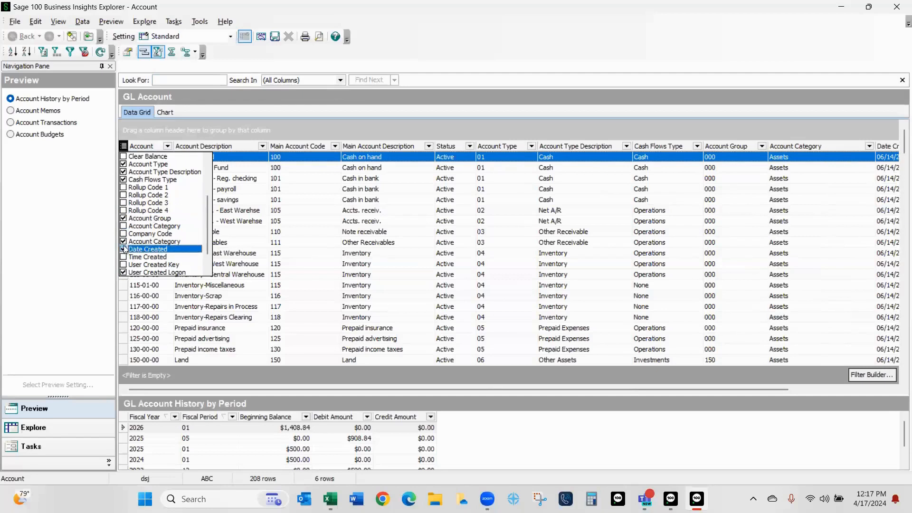
{"action": "left_click", "coordinate": [123, 272]}
{"action": "scroll", "coordinate": [156, 247], "scroll_direction": "down", "scroll_amount": 1}
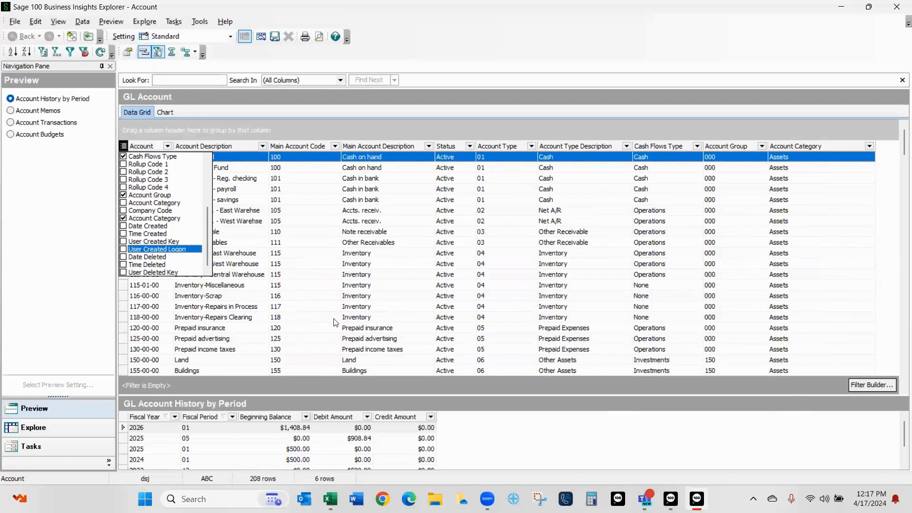
{"action": "left_click", "coordinate": [675, 66]}
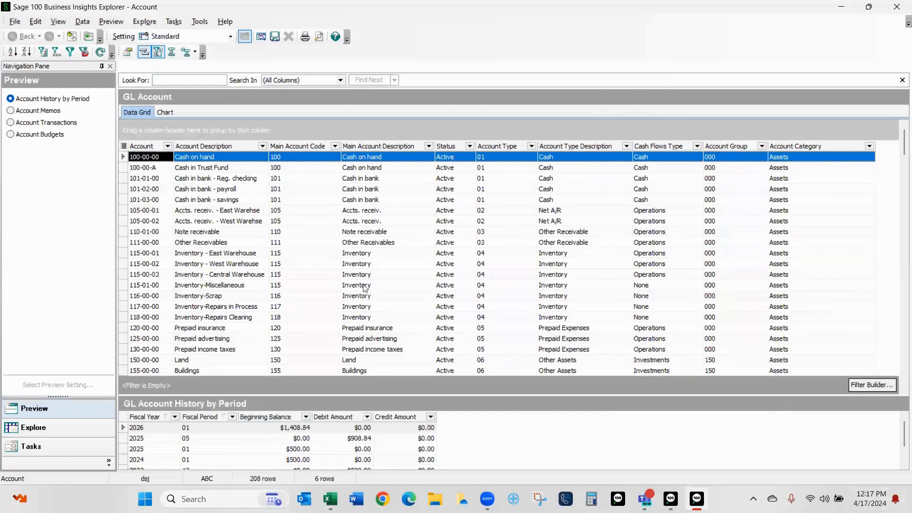
Step: Save the GL Account column layout as a public setting named COA
{"action": "left_click", "coordinate": [275, 37]}
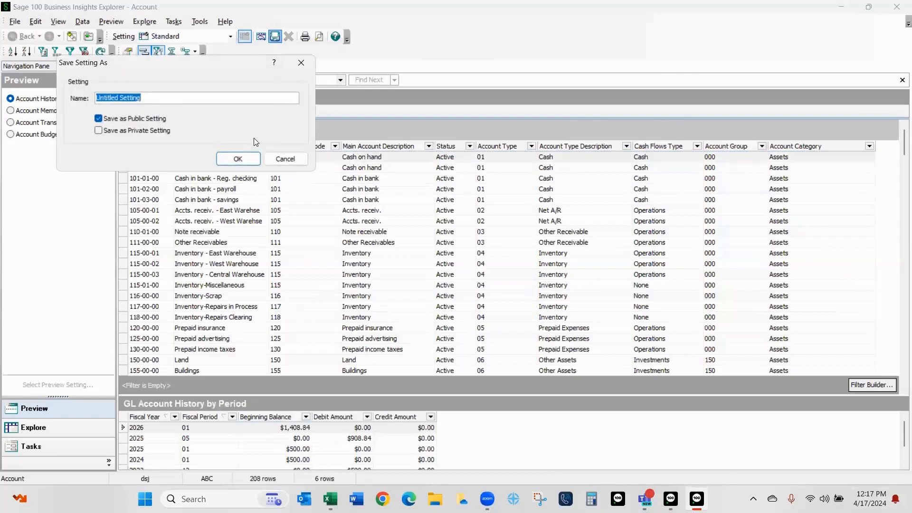
{"action": "type", "text": "COA"}
{"action": "key", "text": "Return"}
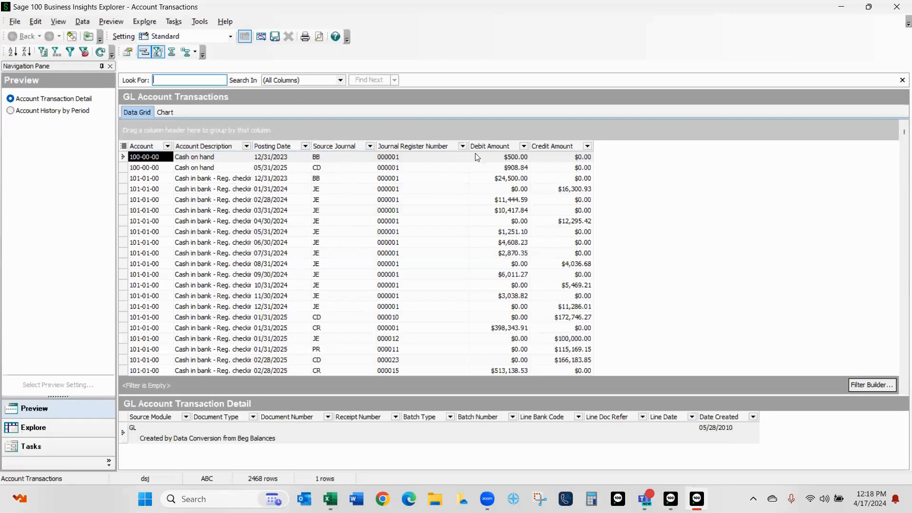
Step: Add the Posting Comment column to the GL Account Transactions grid and fit its width to the text
{"action": "left_click", "coordinate": [123, 146]}
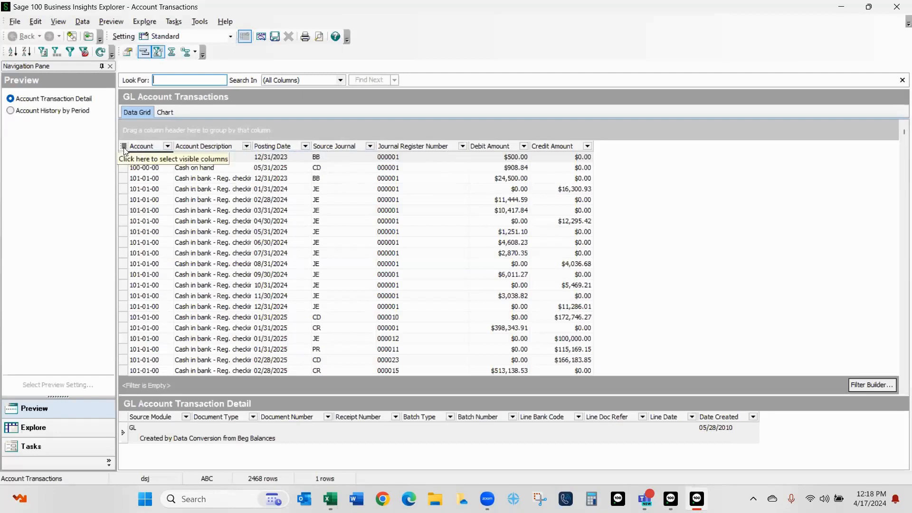
{"action": "scroll", "coordinate": [171, 225], "scroll_direction": "down", "scroll_amount": 1}
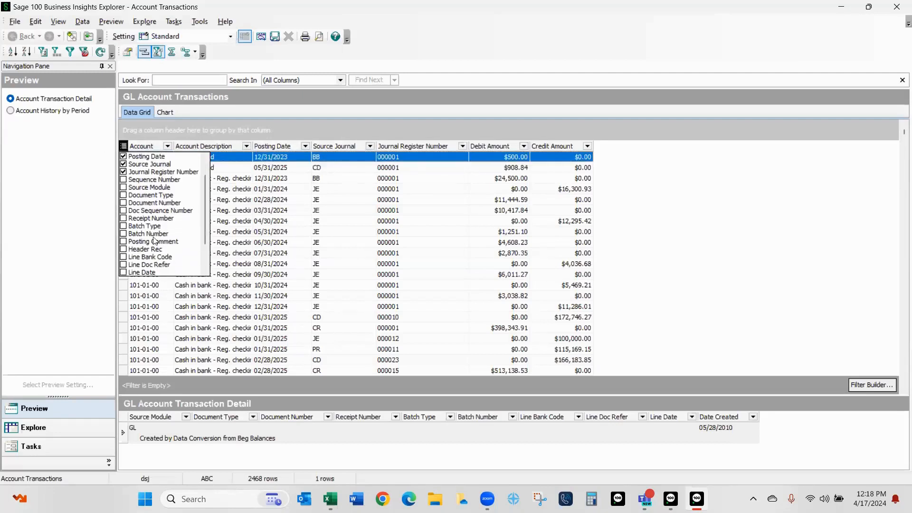
{"action": "left_click", "coordinate": [123, 242]}
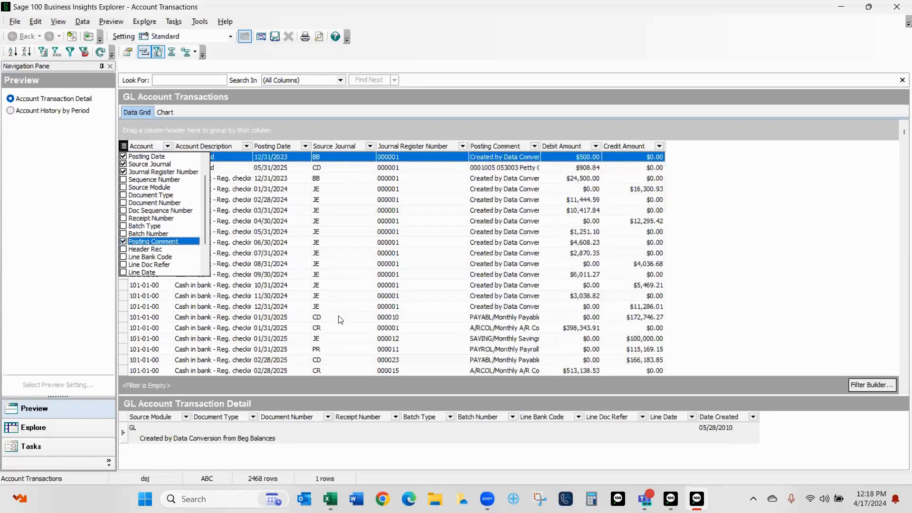
{"action": "double_click", "coordinate": [541, 146]}
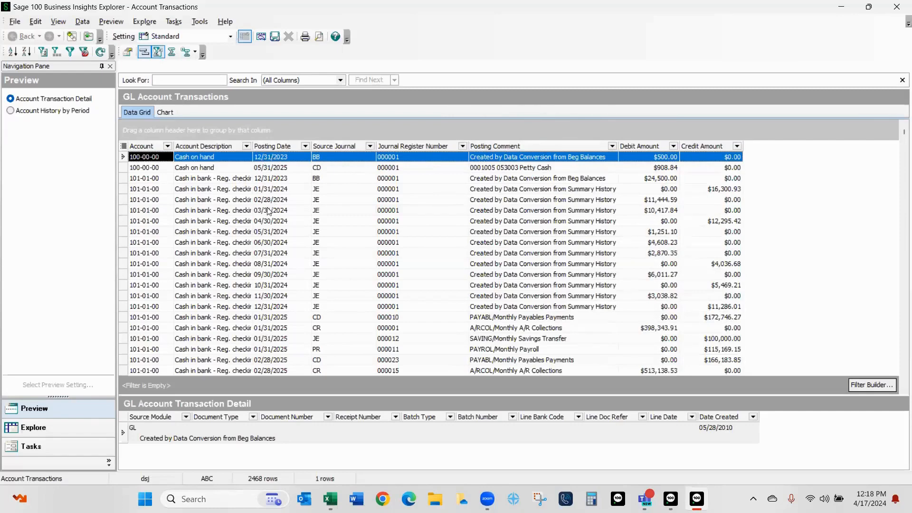
Step: Start a filter on the GL Account Transactions with a condition on Posting Date that uses the between operator
{"action": "scroll", "coordinate": [261, 280], "scroll_direction": "down", "scroll_amount": 5}
{"action": "scroll", "coordinate": [262, 301], "scroll_direction": "up", "scroll_amount": 4}
{"action": "scroll", "coordinate": [262, 304], "scroll_direction": "up", "scroll_amount": 1}
{"action": "left_click", "coordinate": [878, 385]}
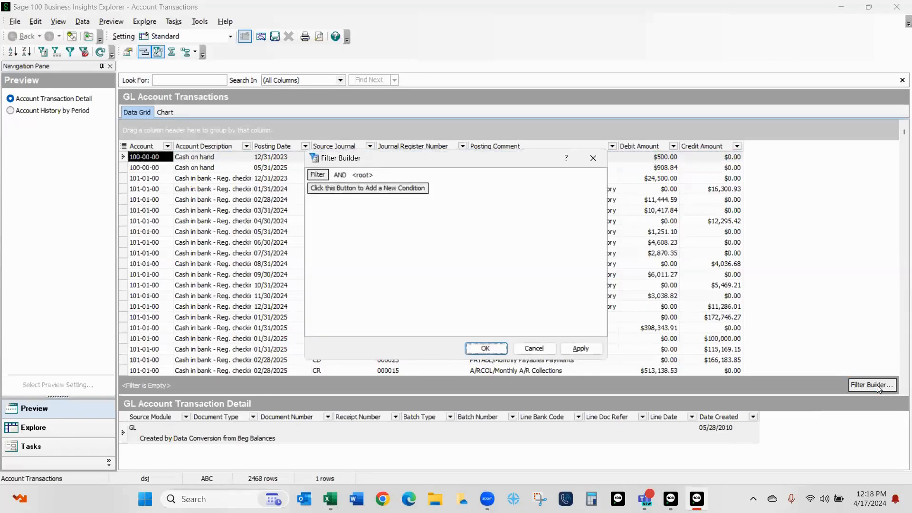
{"action": "left_click", "coordinate": [318, 191]}
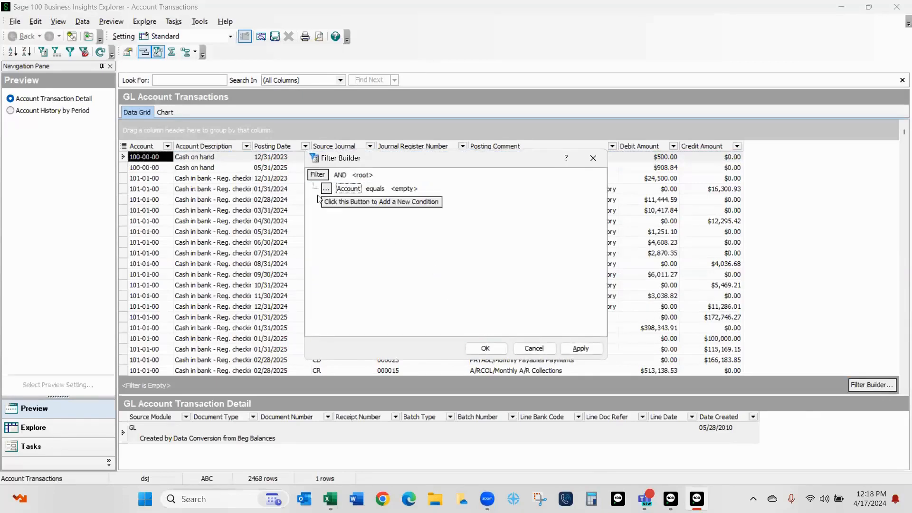
{"action": "left_click", "coordinate": [348, 189]}
{"action": "left_click", "coordinate": [368, 222]}
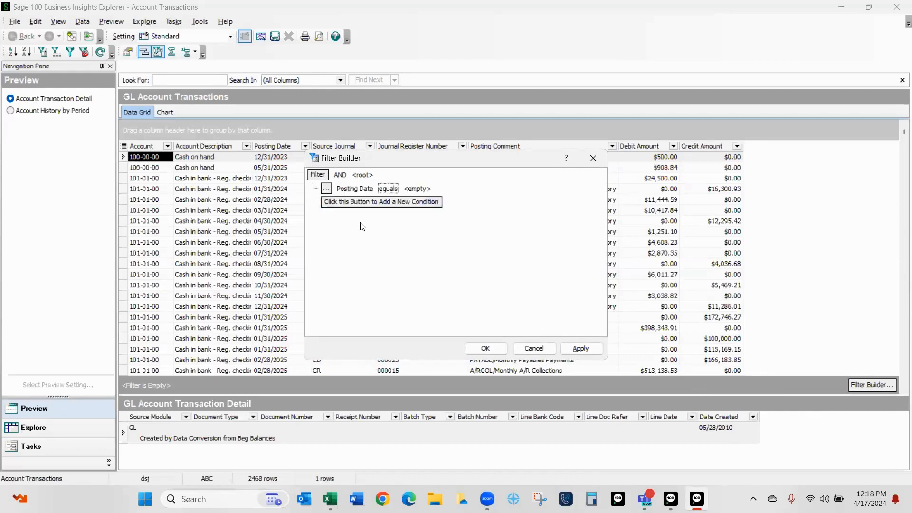
{"action": "left_click", "coordinate": [388, 188]}
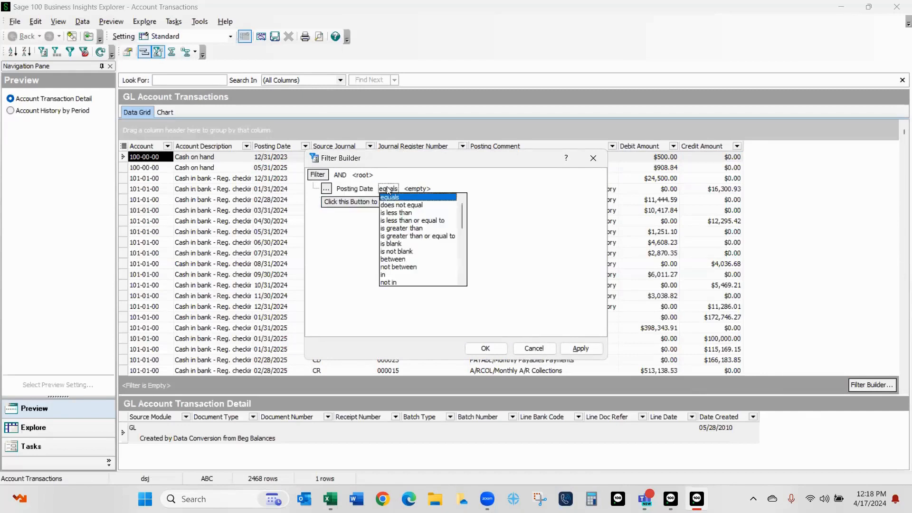
{"action": "left_click", "coordinate": [387, 259]}
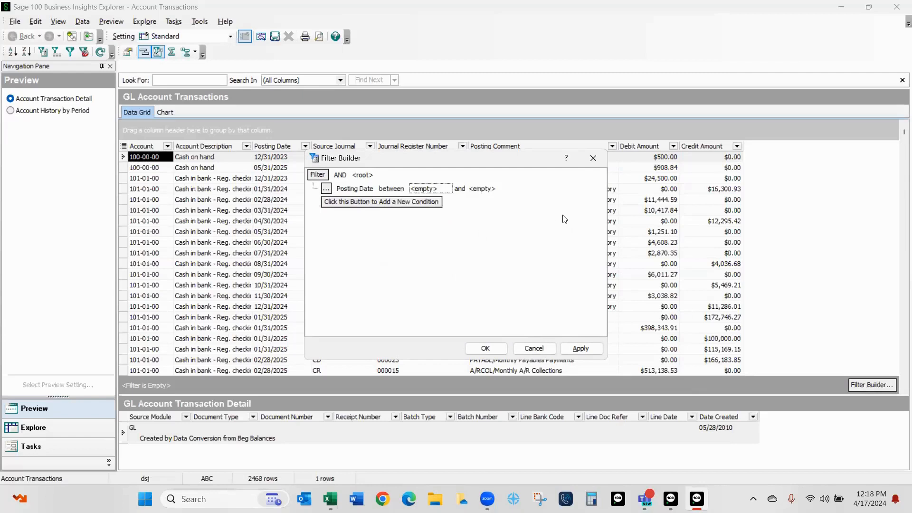
Step: Set the start date of the Posting Date range to 1/1/2025
{"action": "left_click", "coordinate": [444, 189]}
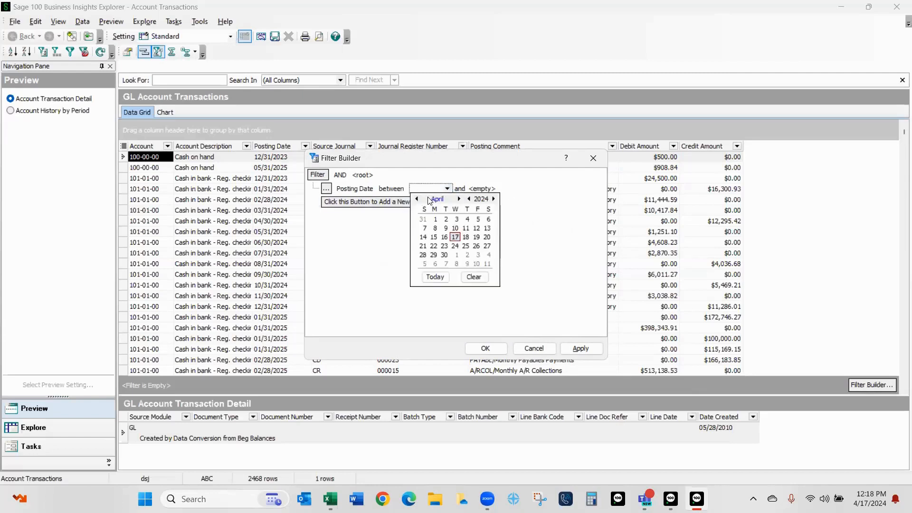
{"action": "left_click", "coordinate": [460, 199]}
{"action": "left_click", "coordinate": [459, 199]}
{"action": "left_click", "coordinate": [459, 199]}
{"action": "left_click", "coordinate": [459, 199]}
{"action": "left_click", "coordinate": [459, 200]}
{"action": "left_click", "coordinate": [459, 199]}
{"action": "left_click", "coordinate": [460, 199]}
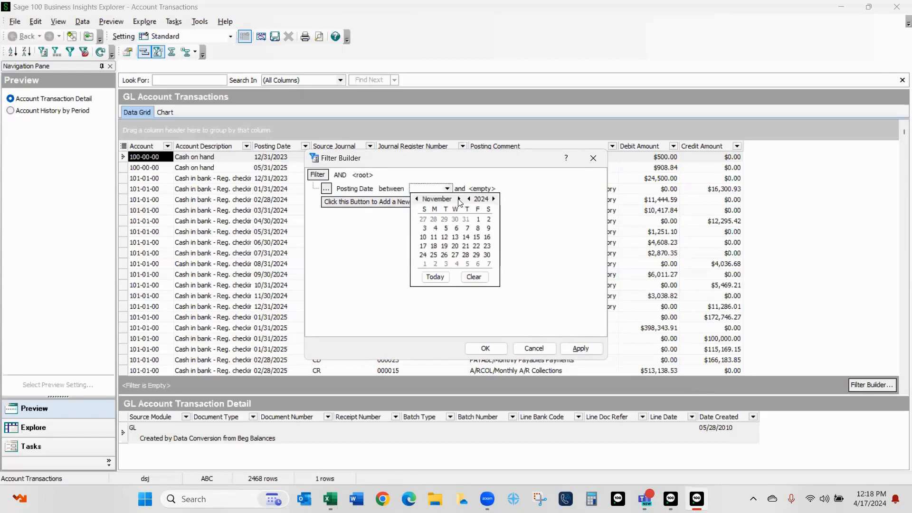
{"action": "left_click", "coordinate": [459, 199]}
{"action": "left_click", "coordinate": [459, 199]}
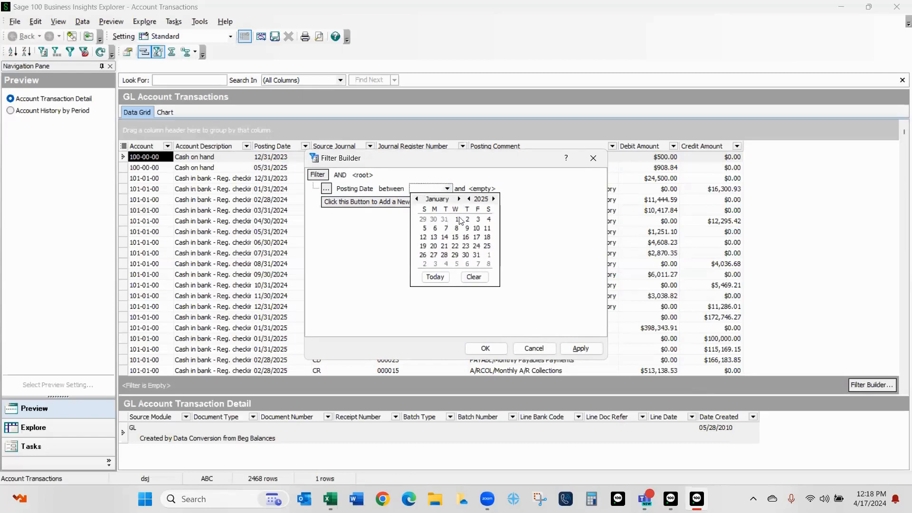
{"action": "left_click", "coordinate": [457, 220]}
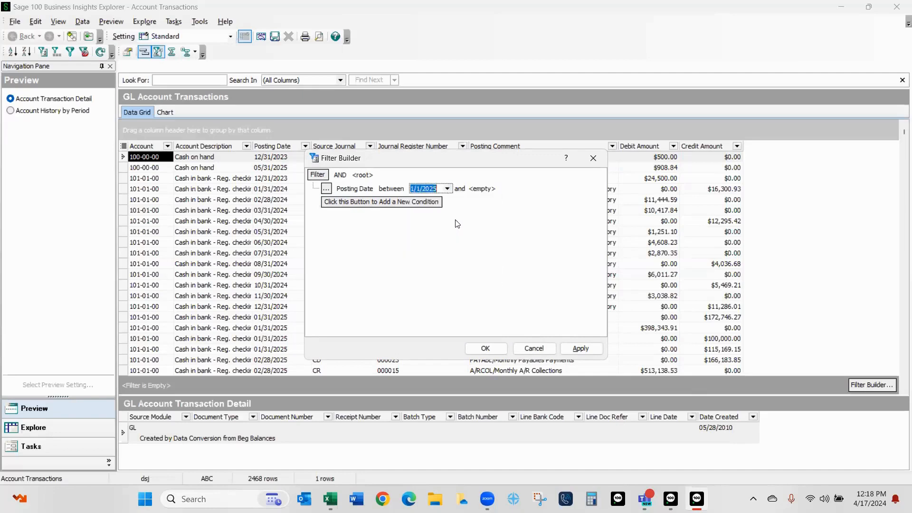
Step: Set the end date of the Posting Date range to 12/31/2025 and apply the filter
{"action": "left_click", "coordinate": [484, 190]}
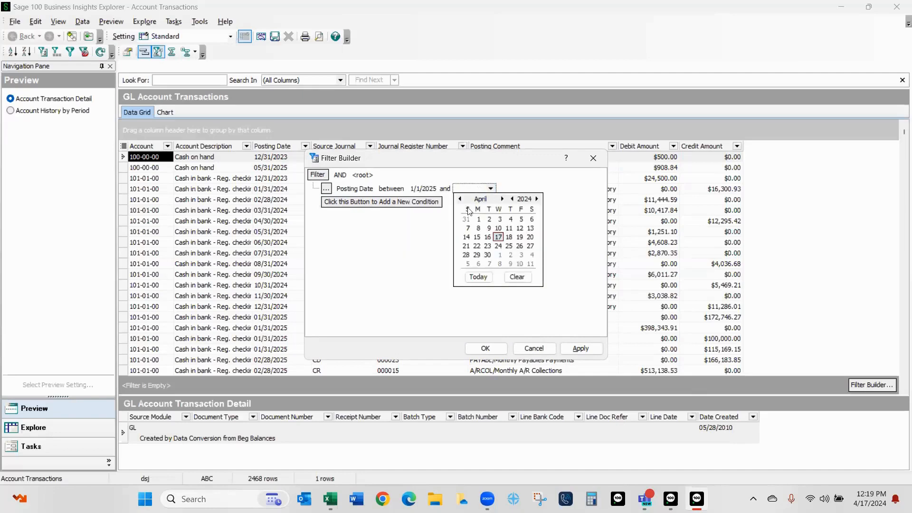
{"action": "left_click", "coordinate": [502, 200]}
{"action": "left_click", "coordinate": [502, 199]}
{"action": "left_click", "coordinate": [502, 199]}
{"action": "left_click", "coordinate": [502, 199]}
{"action": "left_click", "coordinate": [502, 199]}
{"action": "left_click", "coordinate": [502, 199]}
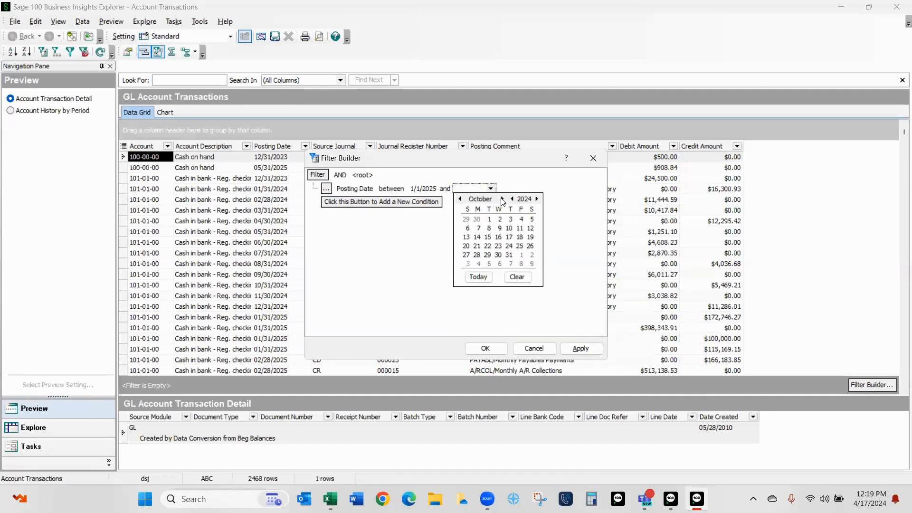
{"action": "left_click", "coordinate": [502, 200]}
{"action": "left_click", "coordinate": [502, 199]}
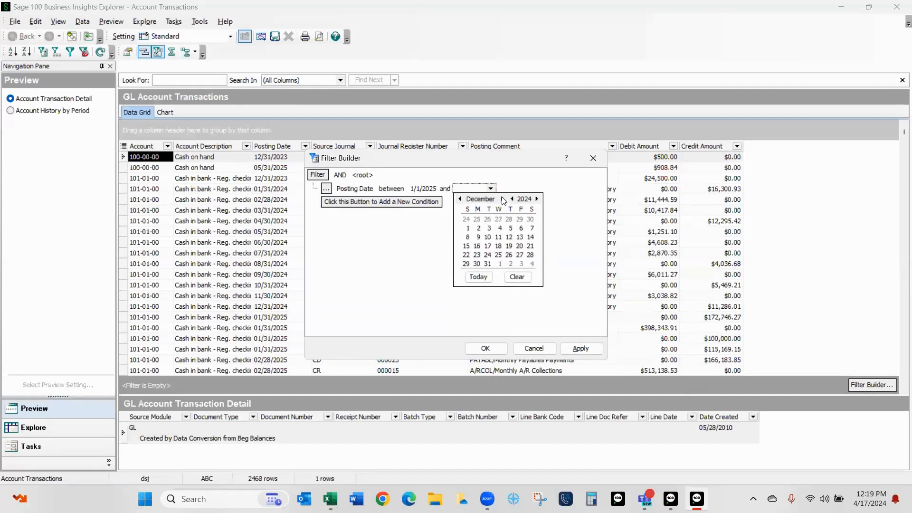
{"action": "left_click", "coordinate": [538, 200]}
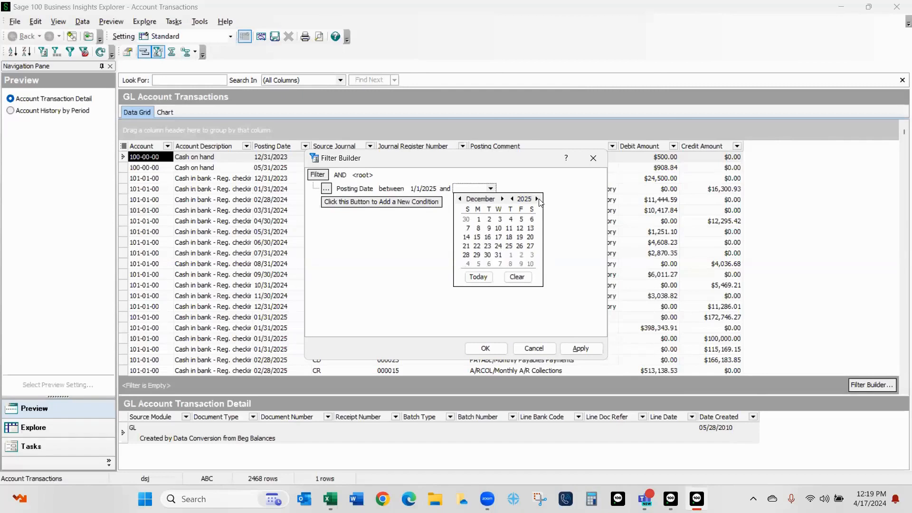
{"action": "left_click", "coordinate": [498, 256]}
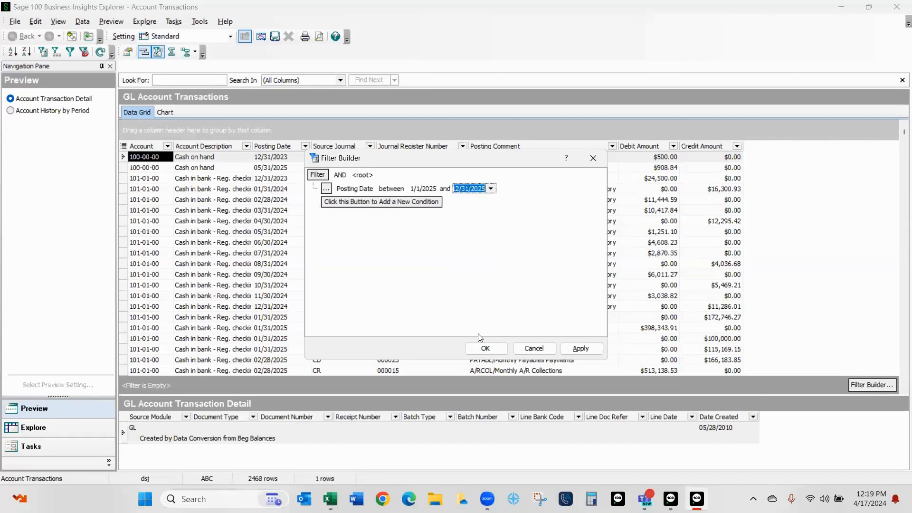
{"action": "left_click", "coordinate": [486, 350]}
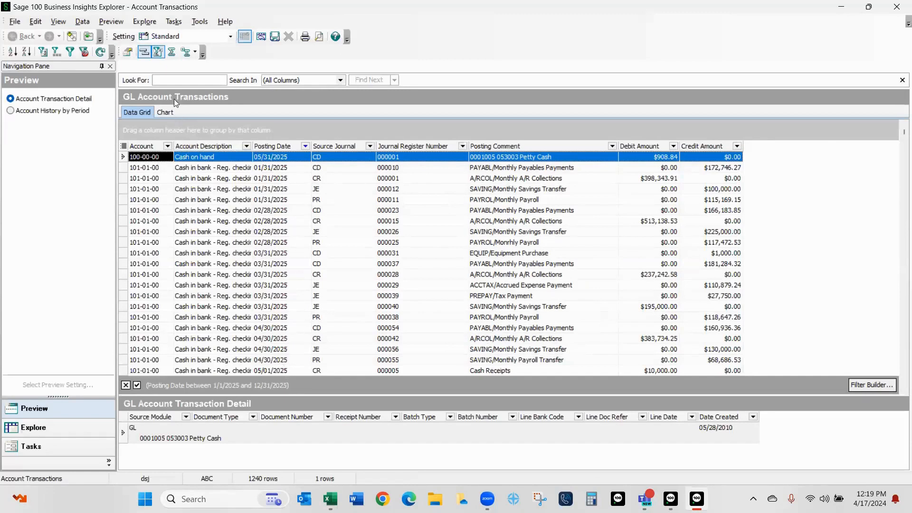
Step: Save the filtered GL Account Transactions view as a public setting named 2025 GL Detail
{"action": "left_click", "coordinate": [275, 37]}
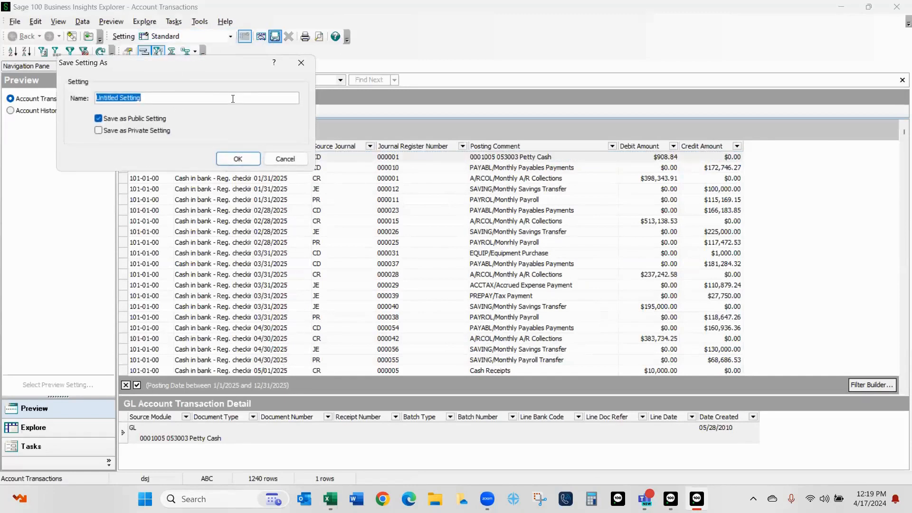
{"action": "type", "text": "2025 GL Detail"}
{"action": "left_click", "coordinate": [233, 159]}
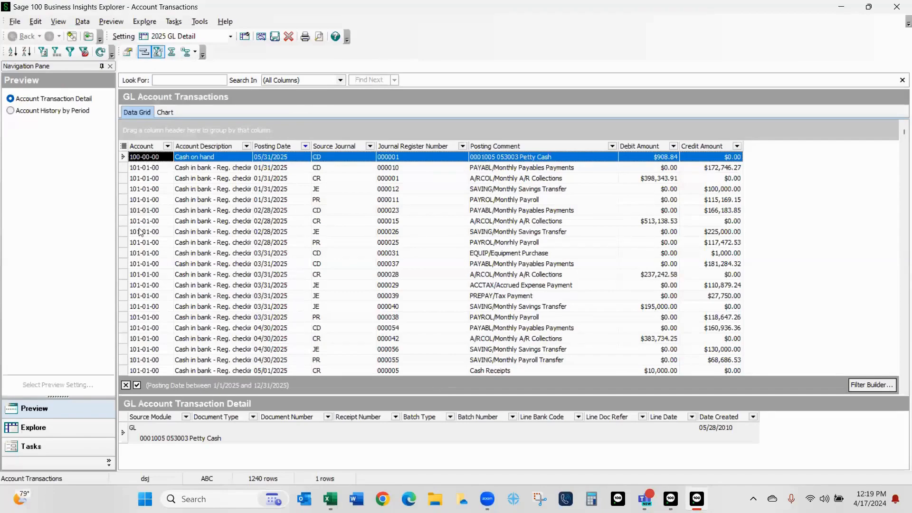
Step: Look through the filtered 2025 transactions of the cash accounts
{"action": "scroll", "coordinate": [144, 242], "scroll_direction": "down", "scroll_amount": 8}
{"action": "scroll", "coordinate": [143, 249], "scroll_direction": "up", "scroll_amount": 7}
{"action": "scroll", "coordinate": [145, 249], "scroll_direction": "down", "scroll_amount": 9}
{"action": "scroll", "coordinate": [145, 248], "scroll_direction": "down", "scroll_amount": 3}
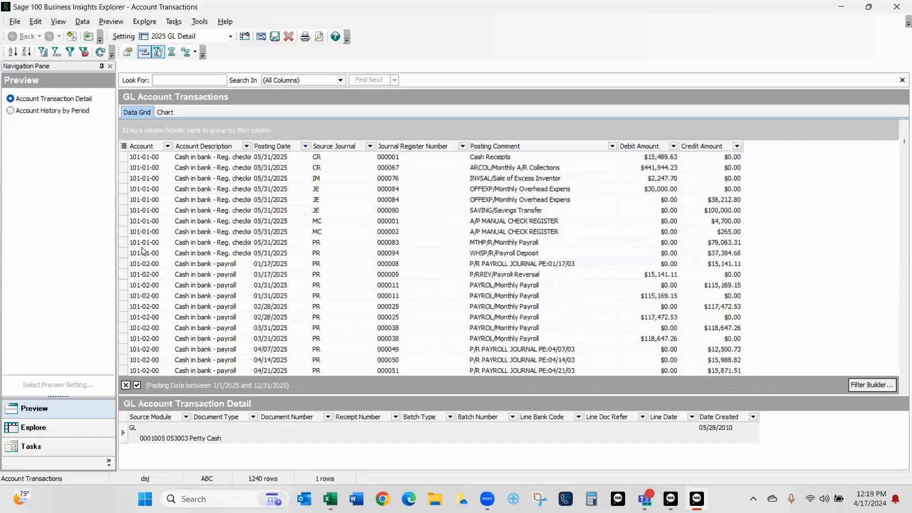
Step: Group the GL Account Transactions grid by Account and turn on the group summary footer
{"action": "scroll", "coordinate": [143, 250], "scroll_direction": "up", "scroll_amount": 12}
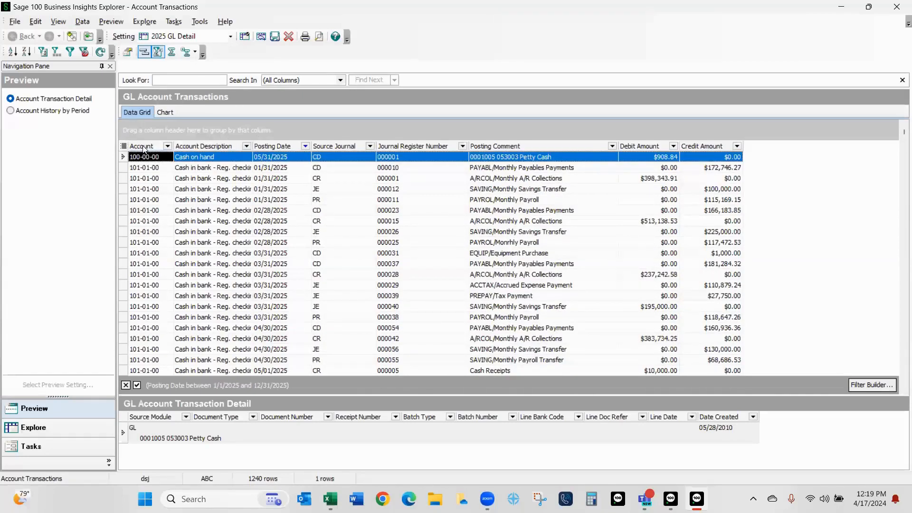
{"action": "left_click_drag", "start_coordinate": [141, 146], "coordinate": [149, 128]}
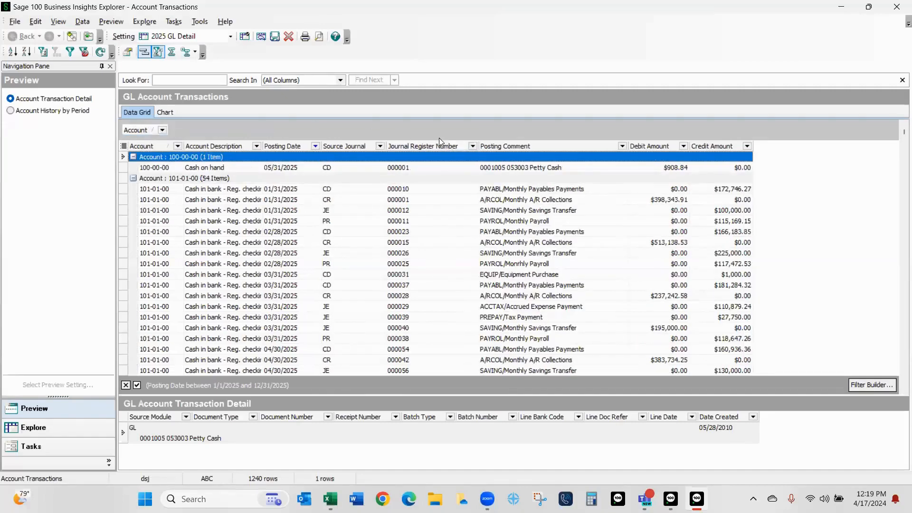
{"action": "right_click", "coordinate": [282, 127]}
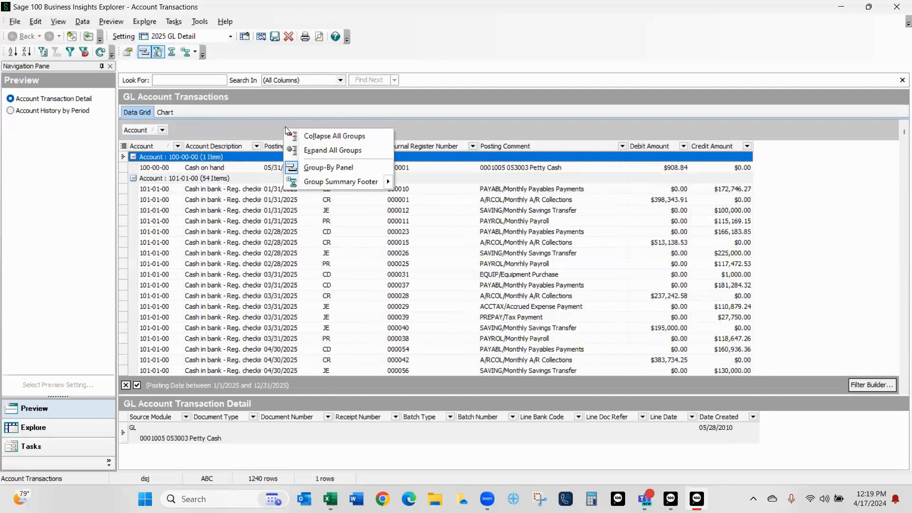
{"action": "left_click", "coordinate": [321, 181]}
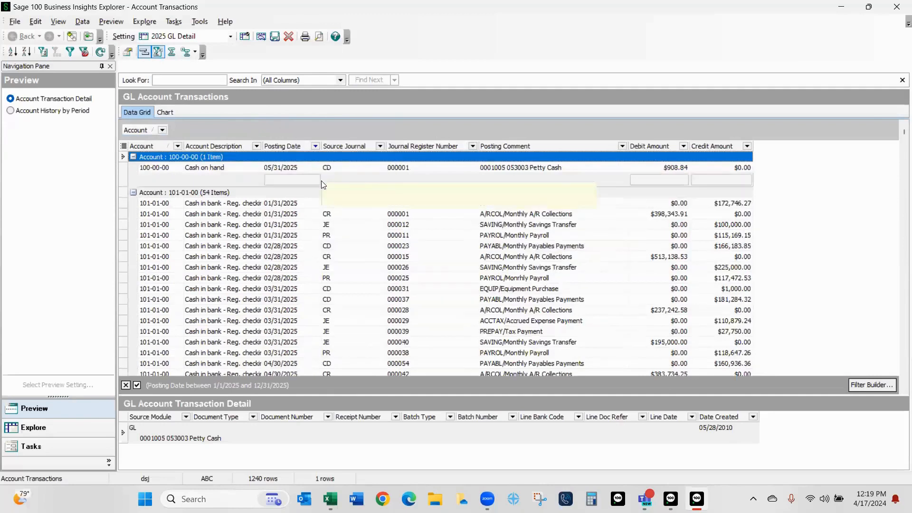
Step: Set the group footers of Credit Amount and Debit Amount to Sum and review the subtotals of the cash accounts
{"action": "right_click", "coordinate": [730, 181]}
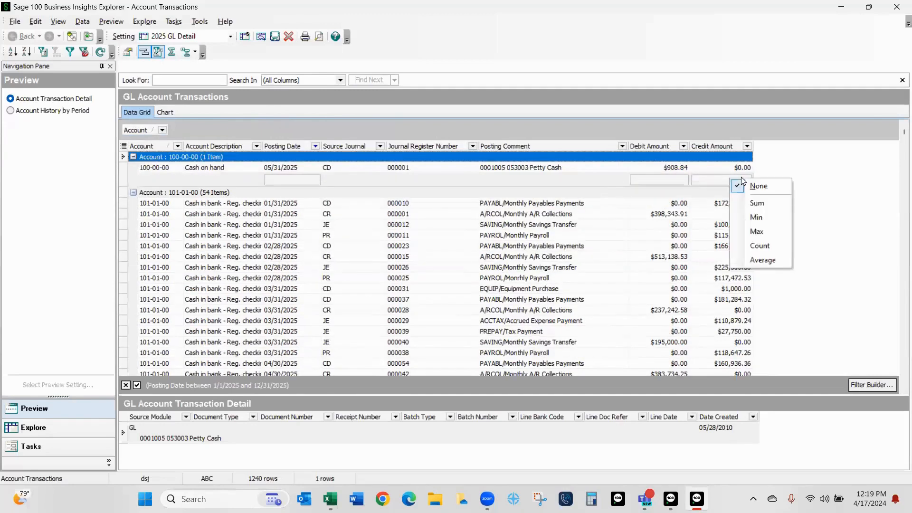
{"action": "left_click", "coordinate": [760, 204]}
{"action": "right_click", "coordinate": [661, 184]}
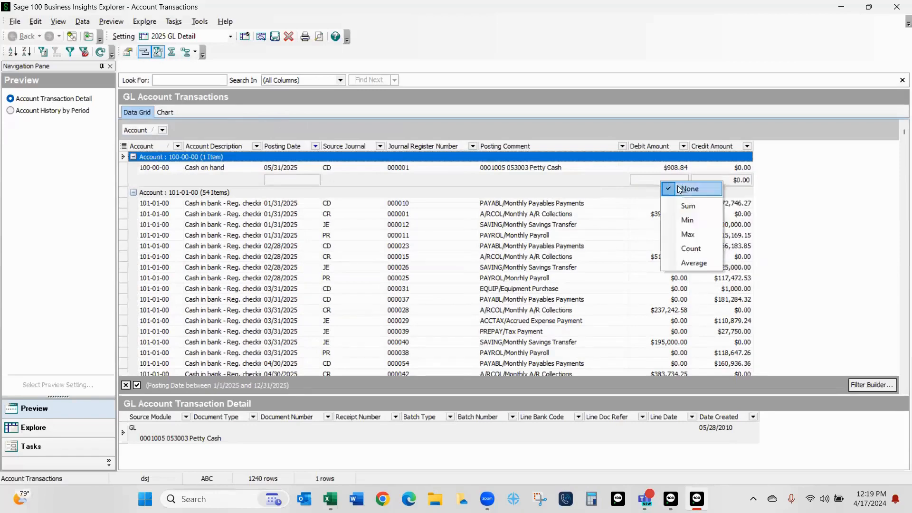
{"action": "left_click", "coordinate": [687, 205]}
{"action": "scroll", "coordinate": [625, 220], "scroll_direction": "down", "scroll_amount": 1}
{"action": "scroll", "coordinate": [625, 220], "scroll_direction": "down", "scroll_amount": 10}
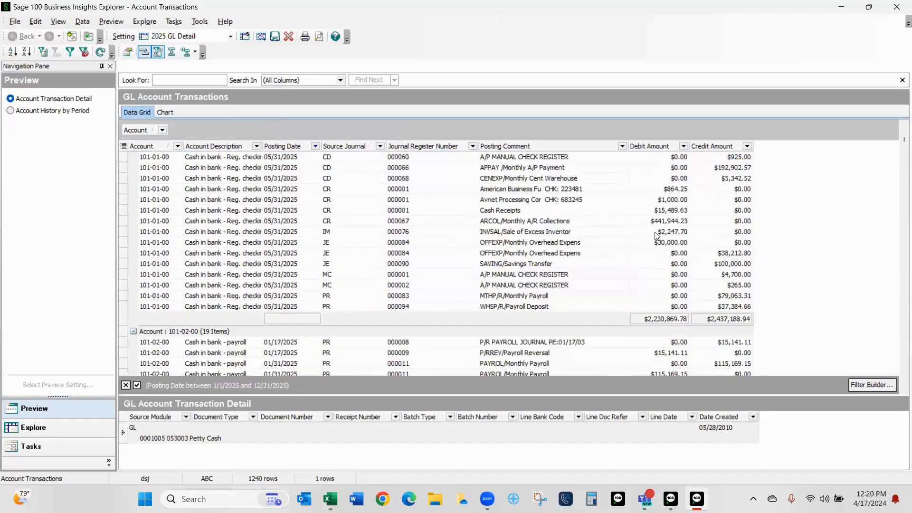
{"action": "scroll", "coordinate": [737, 318], "scroll_direction": "down", "scroll_amount": 8}
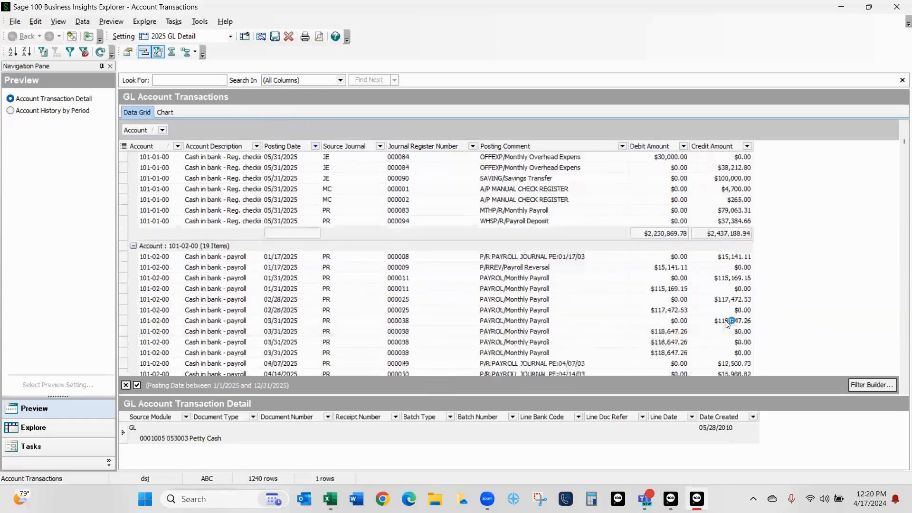
{"action": "scroll", "coordinate": [721, 331], "scroll_direction": "down", "scroll_amount": 5}
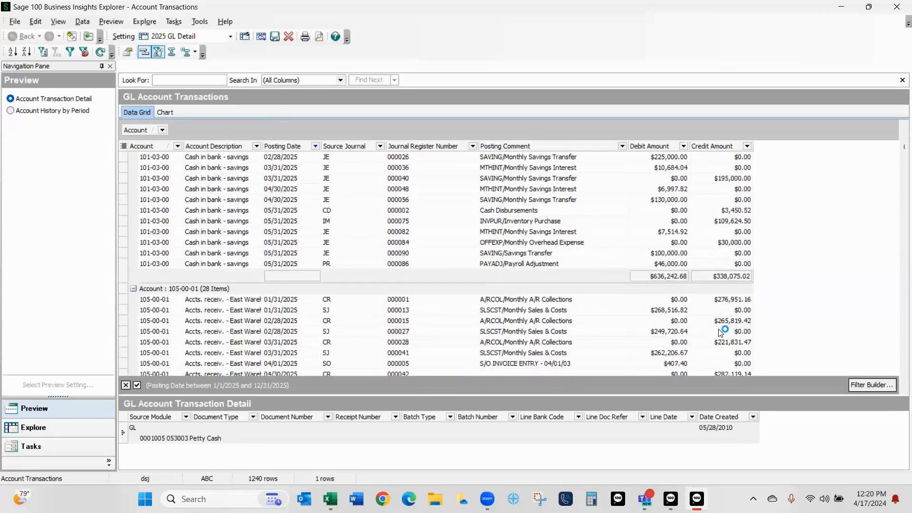
{"action": "scroll", "coordinate": [722, 332], "scroll_direction": "up", "scroll_amount": 10}
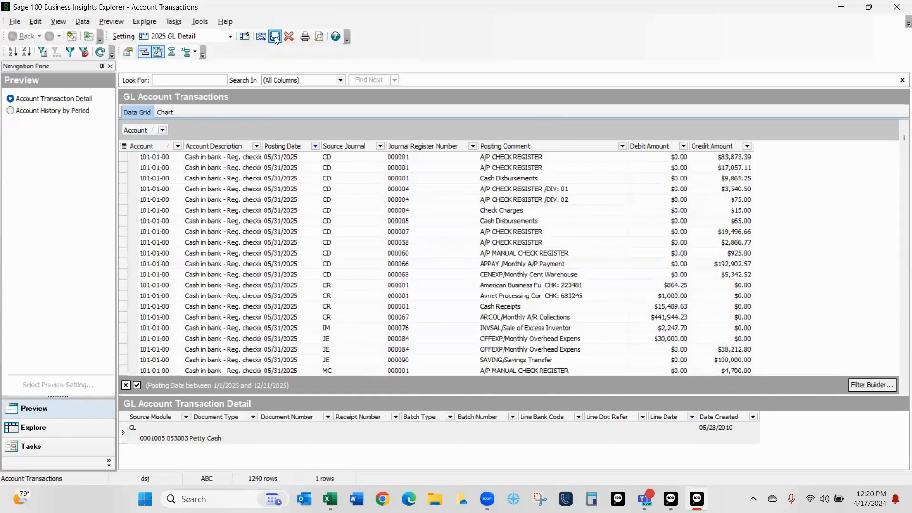
Step: Export the 2025 GL Detail transactions to Microsoft Excel and switch to the exported workbook Book2
{"action": "left_click", "coordinate": [15, 22]}
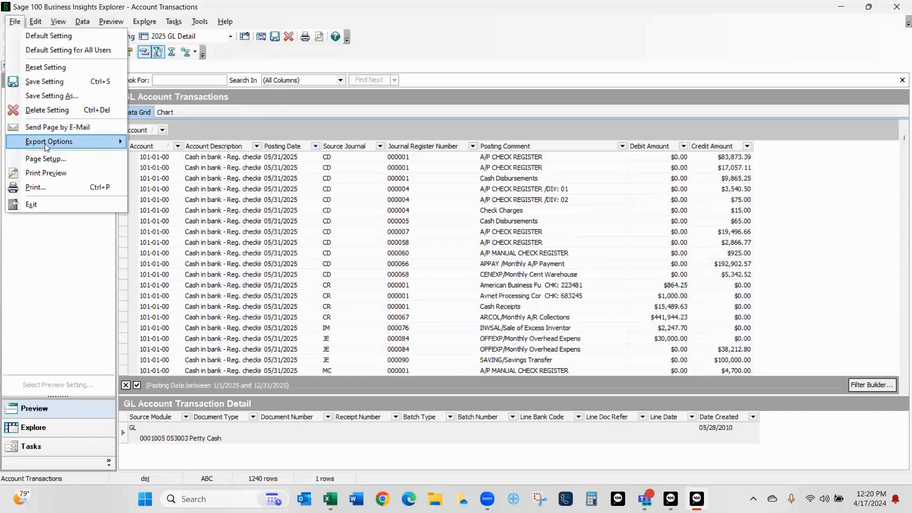
{"action": "mouse_move", "coordinate": [48, 142]}
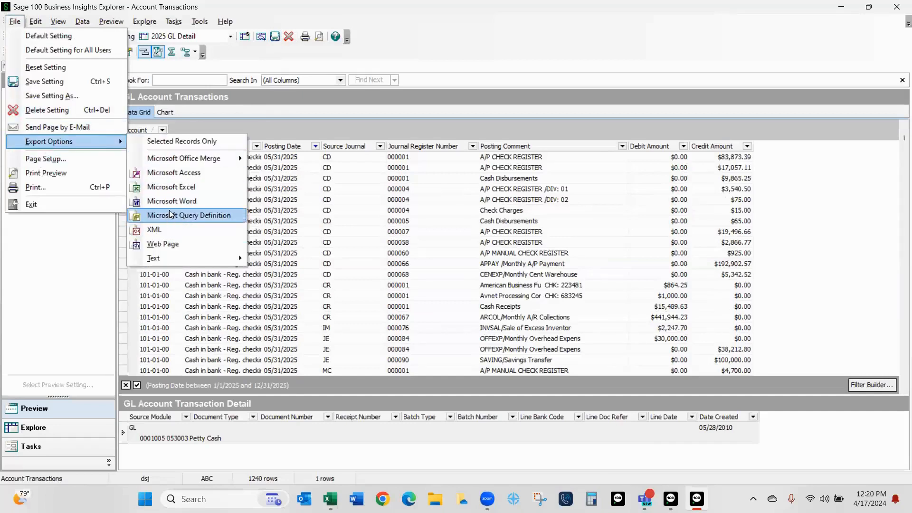
{"action": "left_click", "coordinate": [182, 190]}
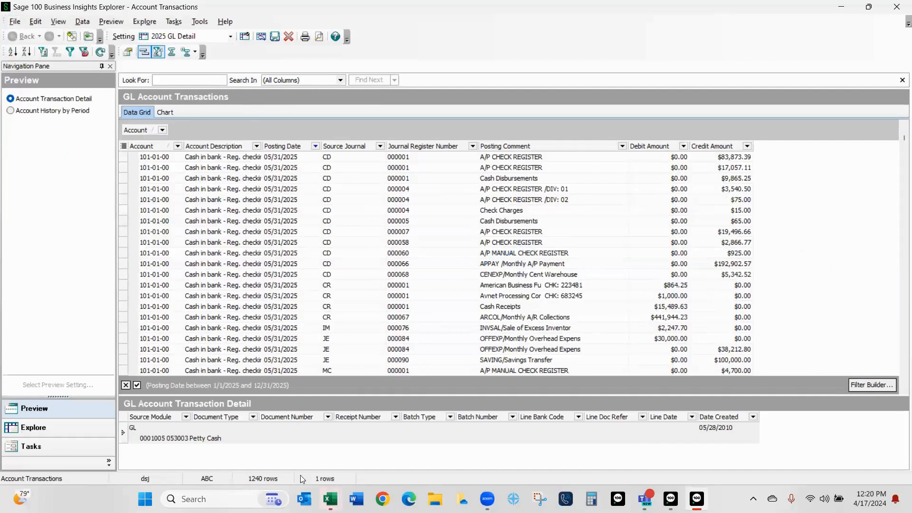
{"action": "mouse_move", "coordinate": [331, 496]}
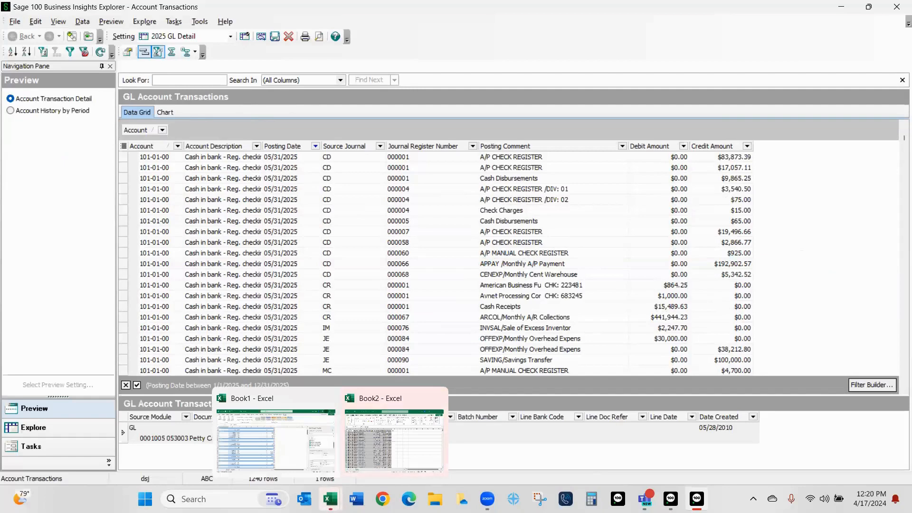
{"action": "left_click", "coordinate": [427, 460]}
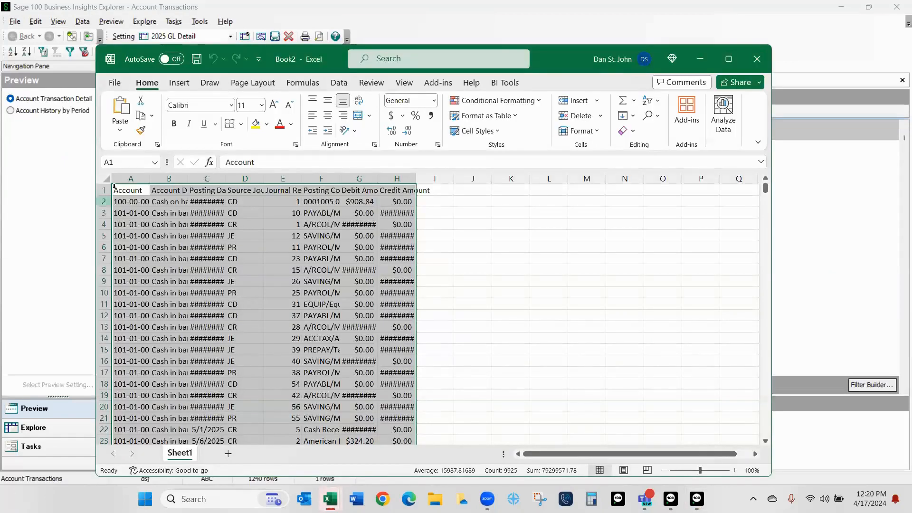
Step: Autofit the widths of columns A through H in the exported sheet and check the debit and credit amounts
{"action": "left_click_drag", "start_coordinate": [121, 178], "coordinate": [395, 171]}
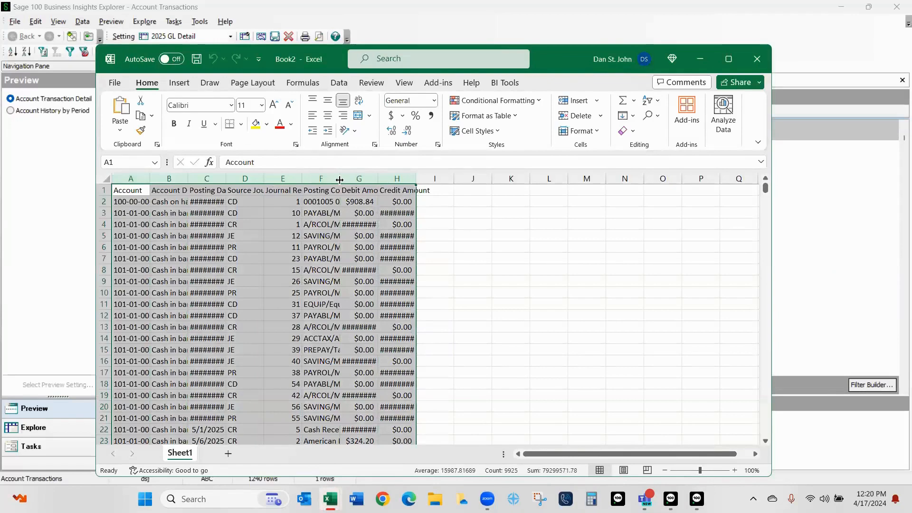
{"action": "double_click", "coordinate": [340, 179]}
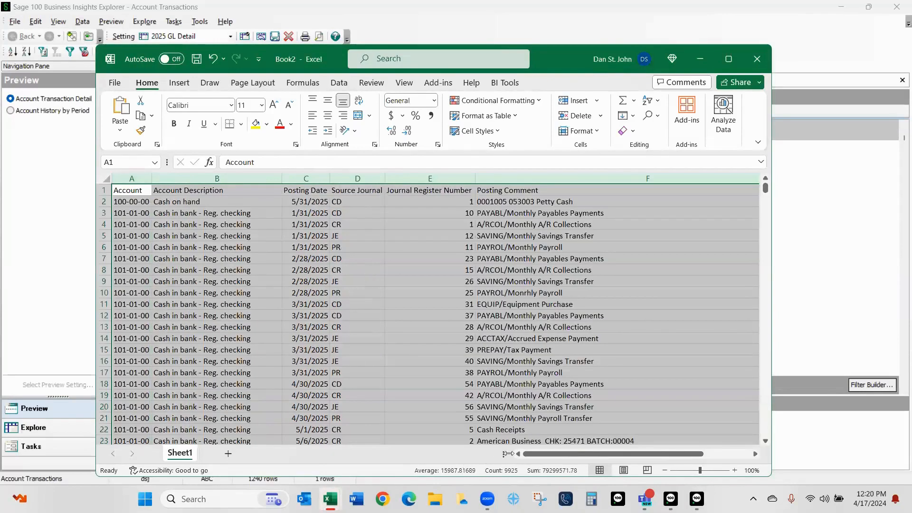
{"action": "left_click_drag", "start_coordinate": [558, 458], "coordinate": [632, 459]}
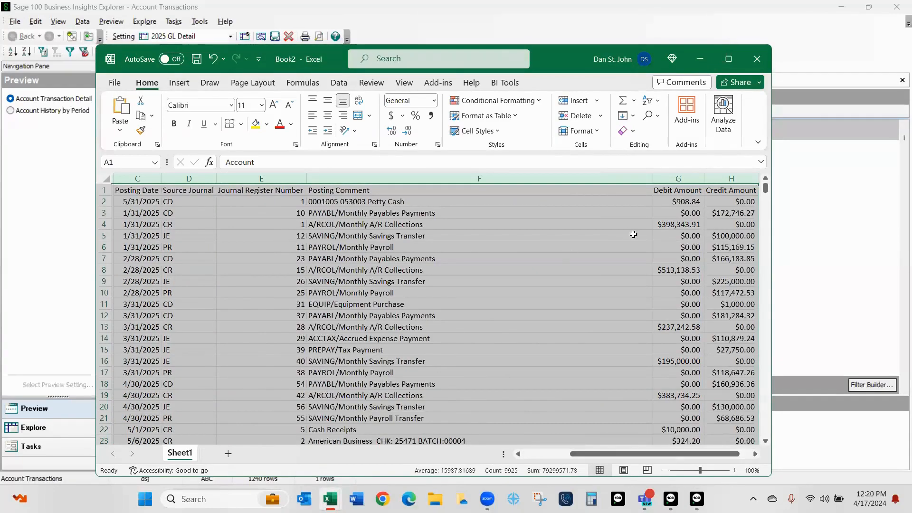
Step: Fill the debit amount in cell G4 with yellow and undo the fill
{"action": "left_click", "coordinate": [682, 224]}
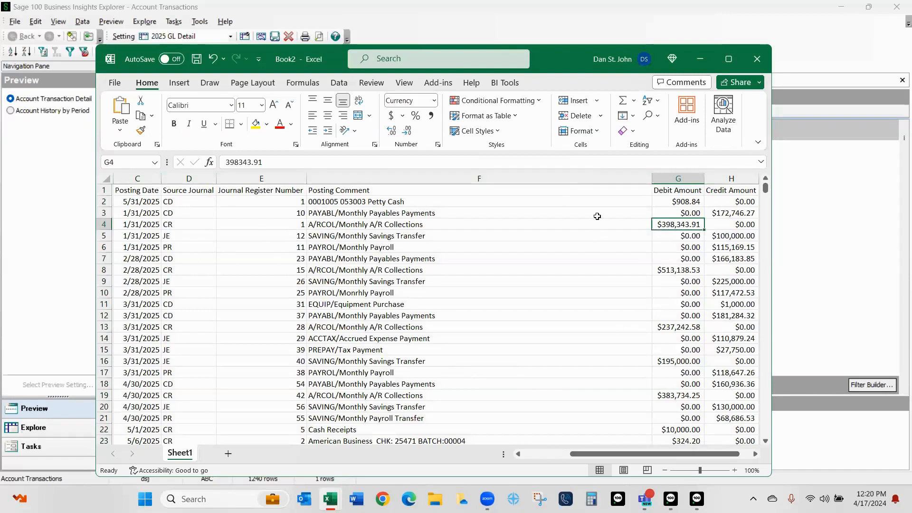
{"action": "left_click", "coordinate": [256, 124]}
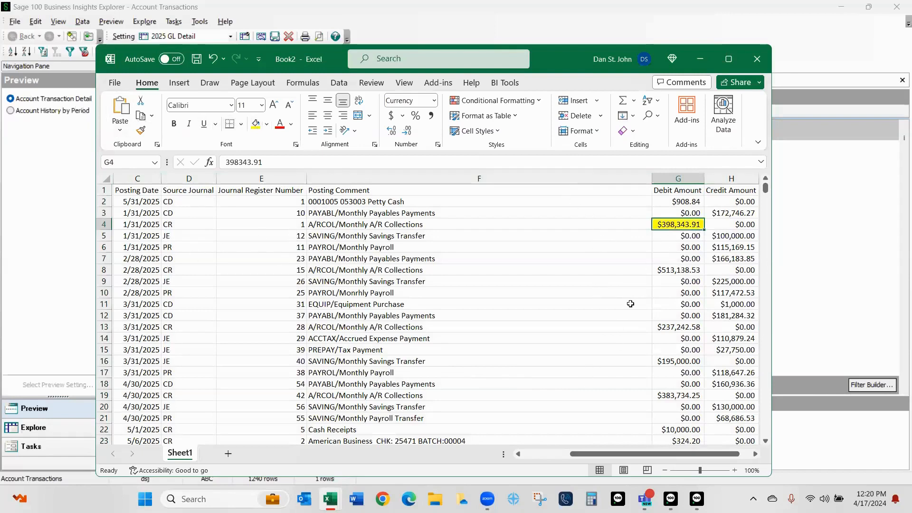
{"action": "scroll", "coordinate": [630, 304], "scroll_direction": "down", "scroll_amount": 1}
{"action": "scroll", "coordinate": [627, 306], "scroll_direction": "up", "scroll_amount": 1}
{"action": "left_click", "coordinate": [212, 59]}
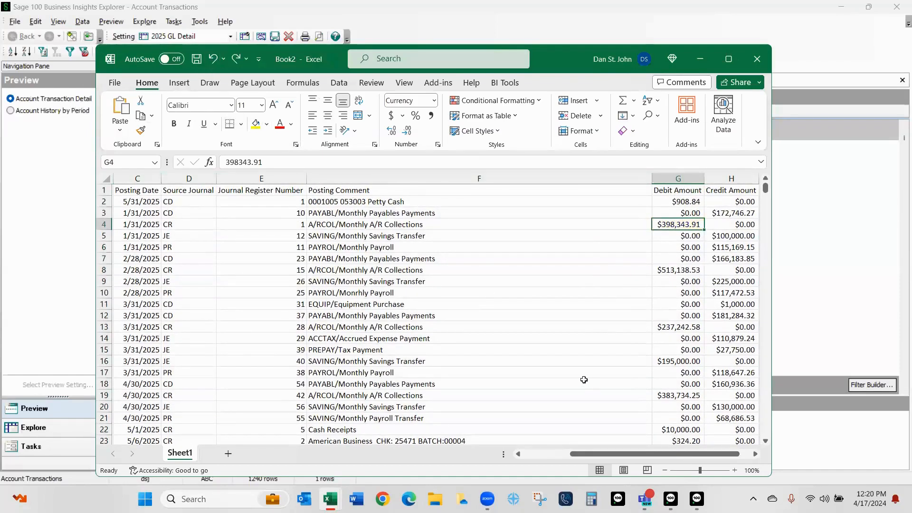
Step: Close the exported workbook Book2 without saving it
{"action": "scroll", "coordinate": [583, 380], "scroll_direction": "down", "scroll_amount": 2}
{"action": "scroll", "coordinate": [544, 244], "scroll_direction": "up", "scroll_amount": 2}
{"action": "left_click", "coordinate": [756, 59]}
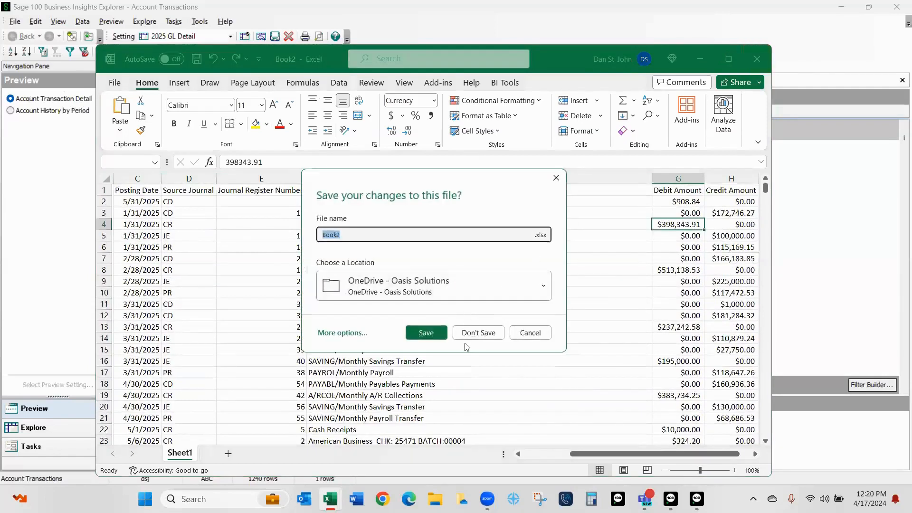
{"action": "left_click", "coordinate": [479, 333]}
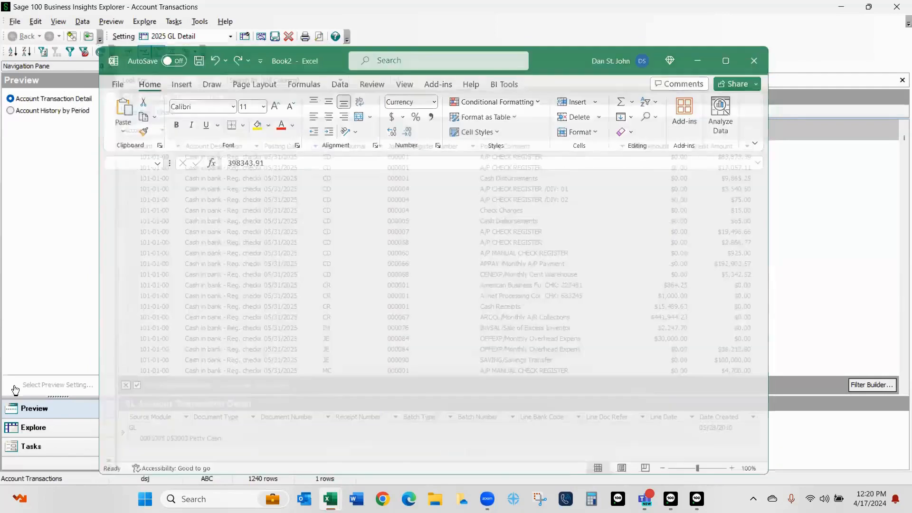
{"action": "scroll", "coordinate": [511, 381], "scroll_direction": "up", "scroll_amount": 20}
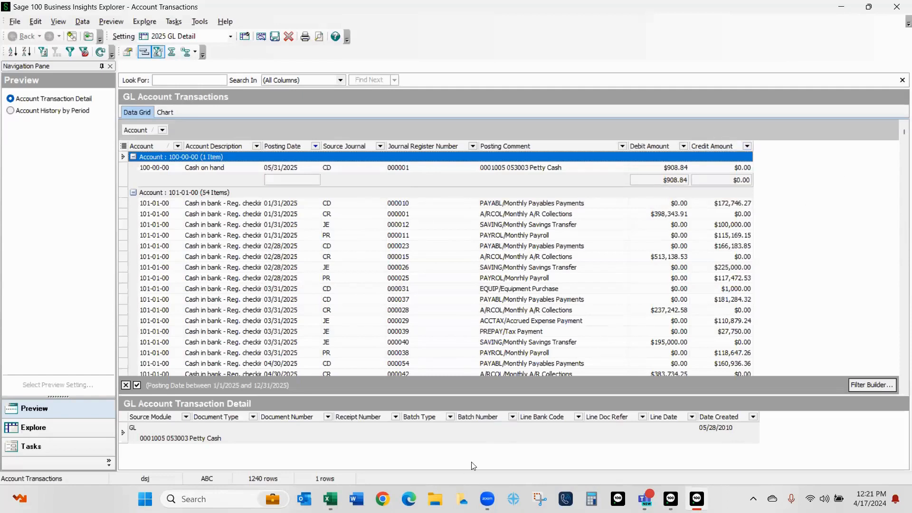
{"action": "mouse_move", "coordinate": [697, 499]}
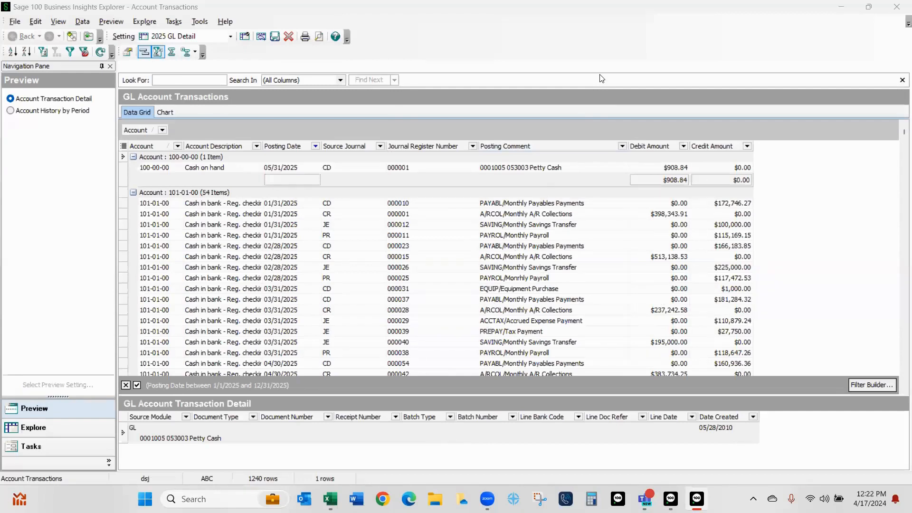
{"action": "left_click", "coordinate": [353, 14]}
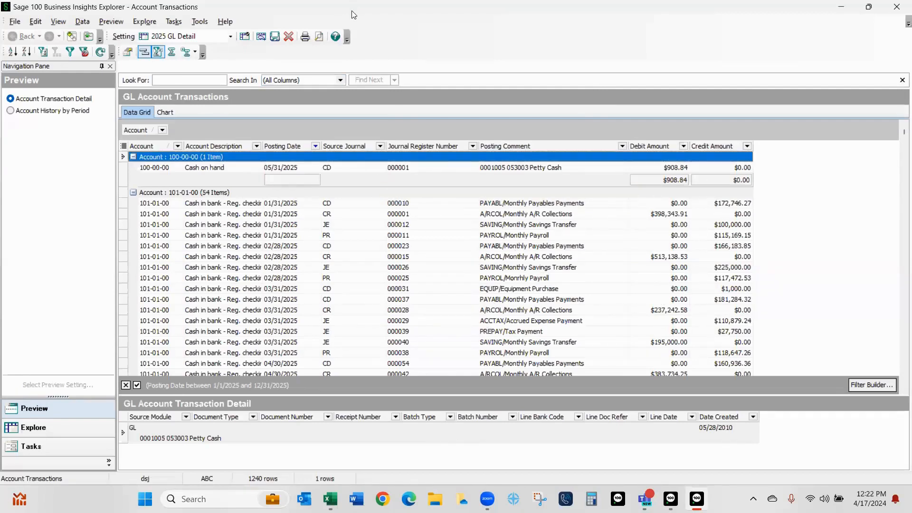
{"action": "left_click", "coordinate": [615, 74]}
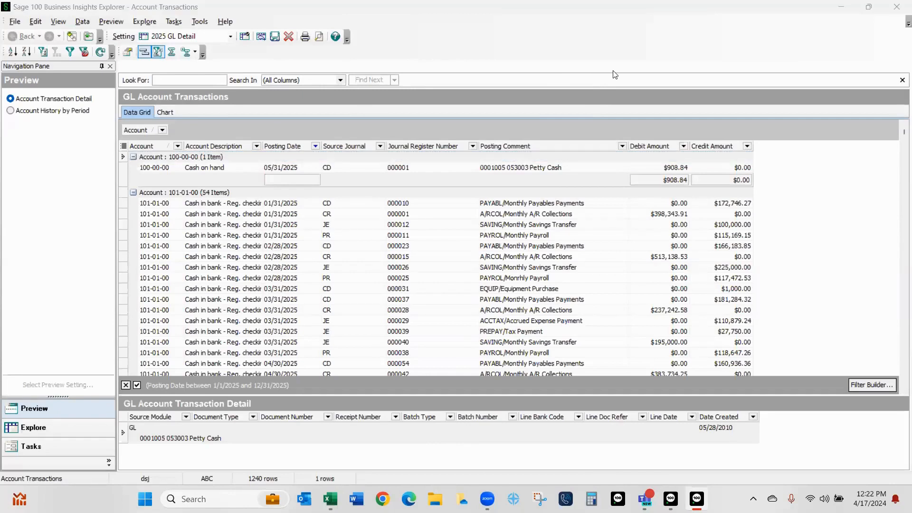
{"action": "left_click", "coordinate": [877, 56]}
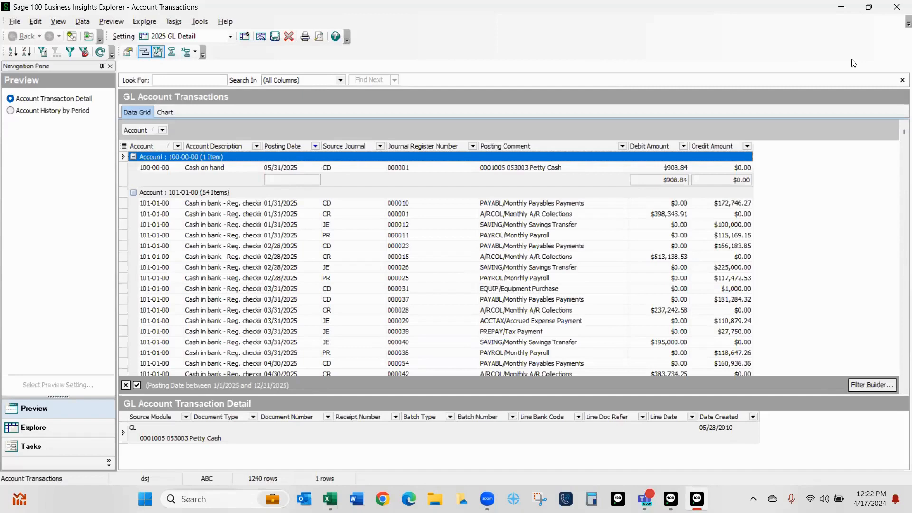
{"action": "left_click", "coordinate": [853, 64]}
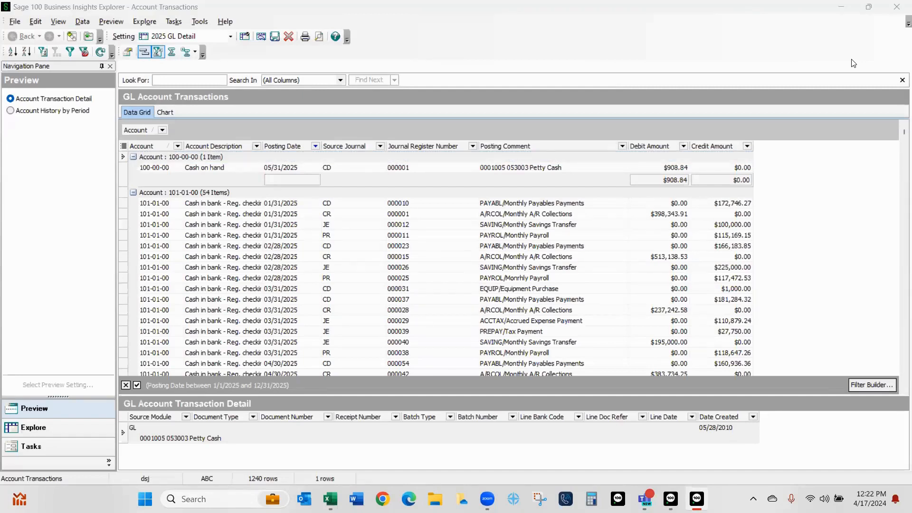
Step: Close the Account Transactions explorer and expand the Explore views of the Job Cost module in Sage 100
{"action": "left_click", "coordinate": [897, 7]}
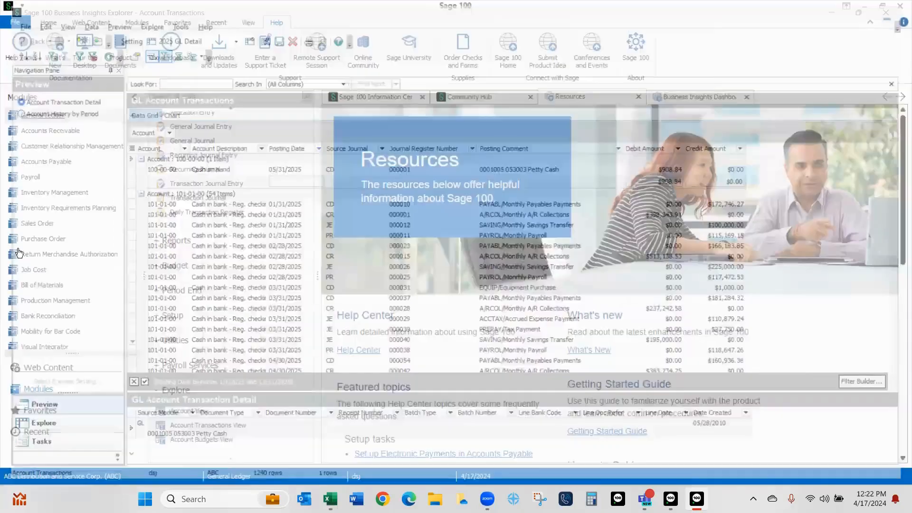
{"action": "left_click", "coordinate": [45, 270]}
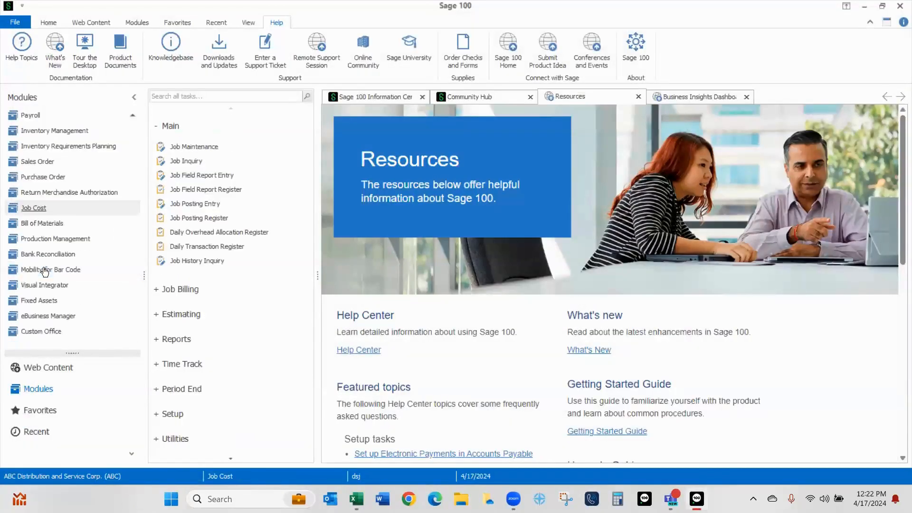
{"action": "scroll", "coordinate": [184, 283], "scroll_direction": "down", "scroll_amount": 1}
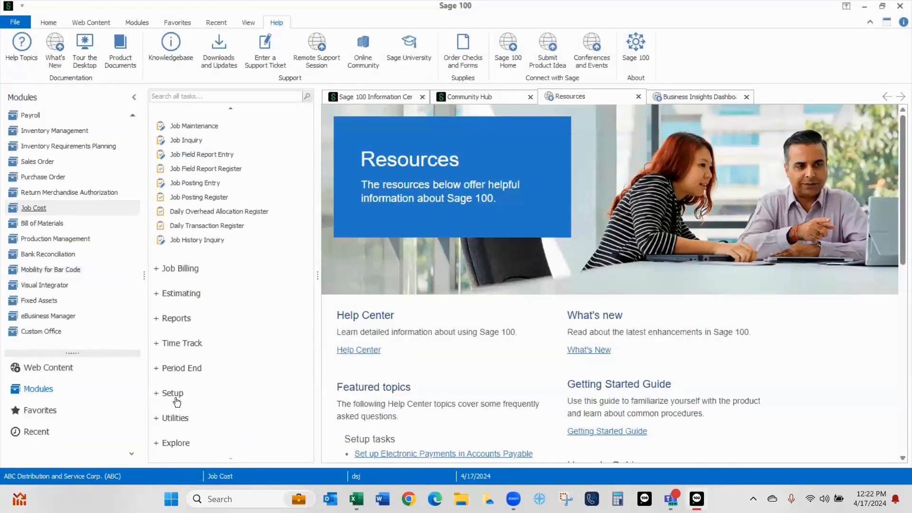
{"action": "left_click", "coordinate": [174, 444]}
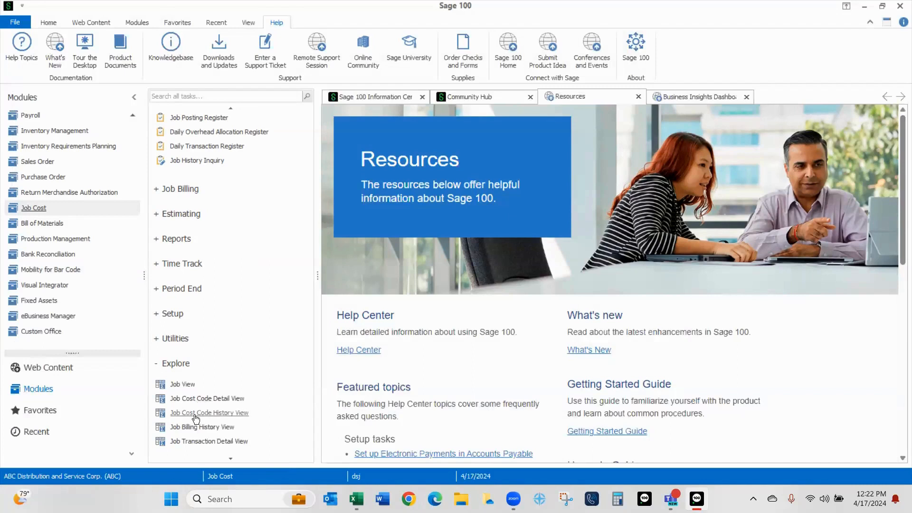
Step: Try to open the Job Transaction Detail View and decline running Company Maintenance
{"action": "left_click", "coordinate": [194, 445]}
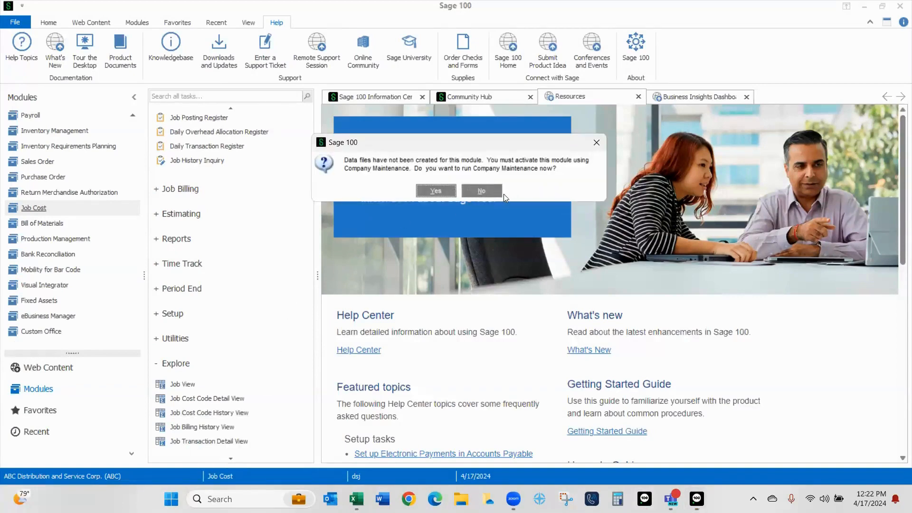
{"action": "left_click", "coordinate": [481, 190]}
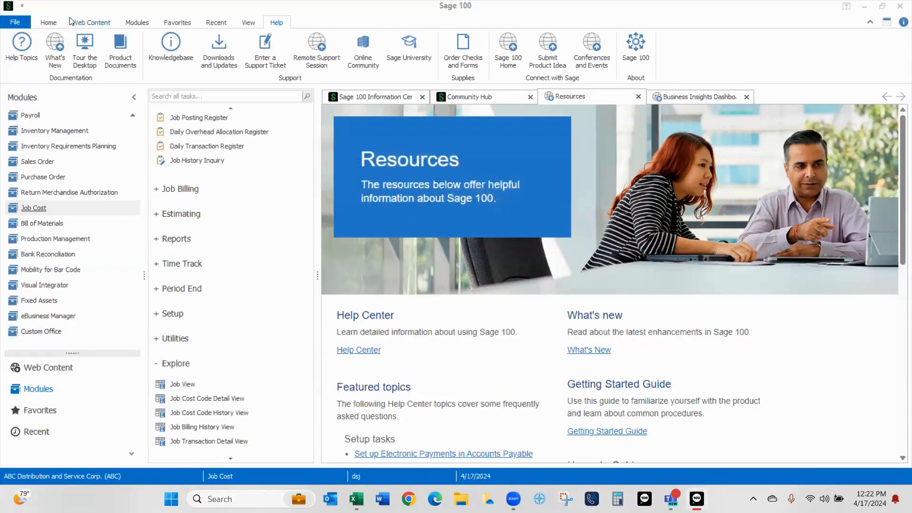
Step: Switch the active company to EEC, Edwardson Electric Company
{"action": "scroll", "coordinate": [57, 269], "scroll_direction": "up", "scroll_amount": 3}
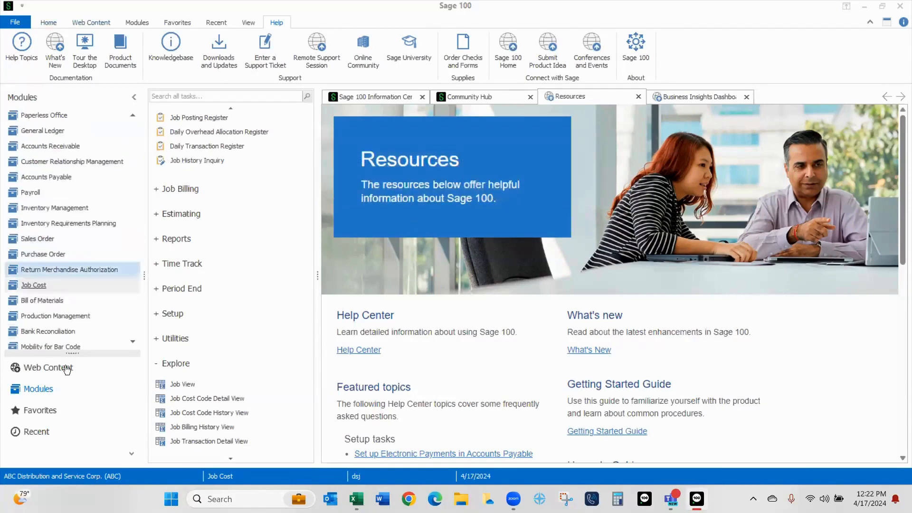
{"action": "left_click", "coordinate": [144, 478]}
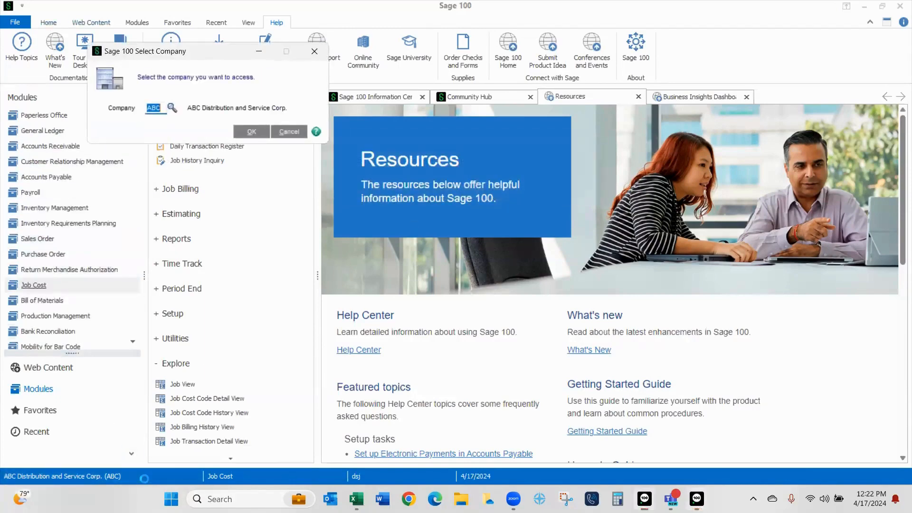
{"action": "left_click", "coordinate": [172, 108]}
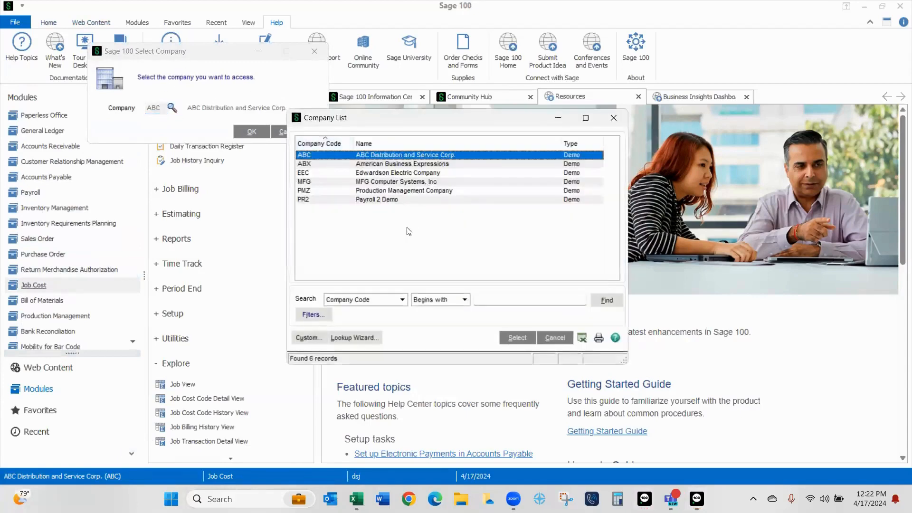
{"action": "left_click", "coordinate": [369, 174]}
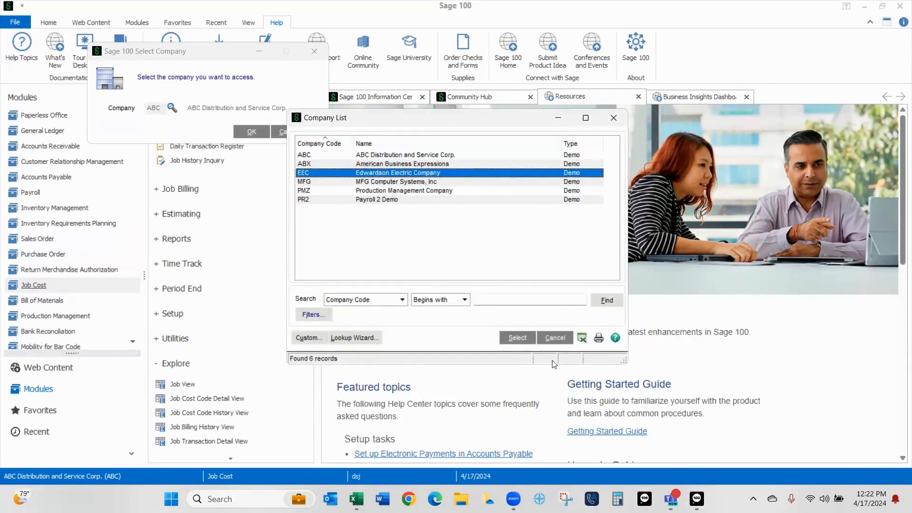
{"action": "left_click", "coordinate": [518, 340]}
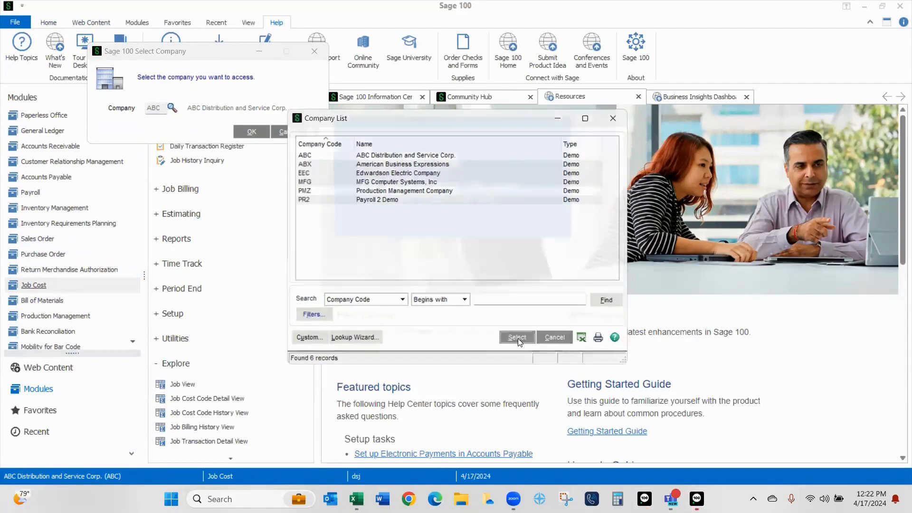
{"action": "left_click", "coordinate": [251, 131]}
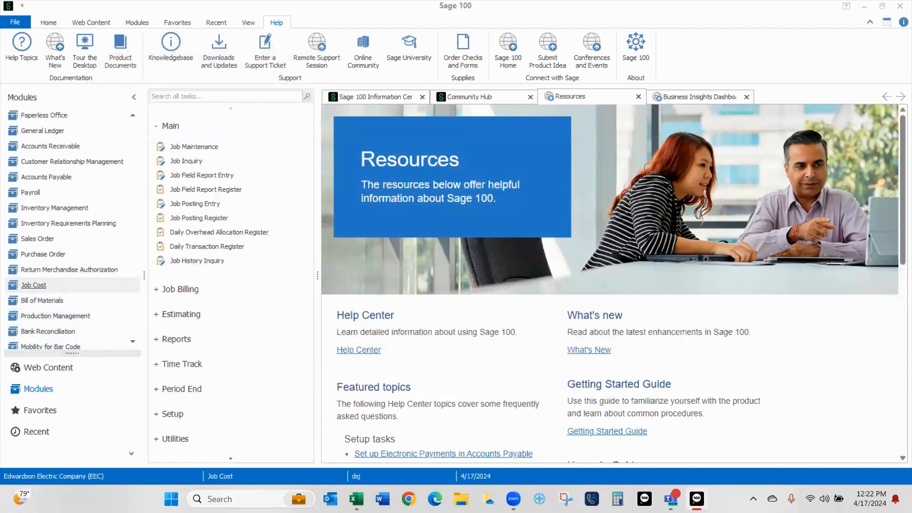
Step: Open the Job View from the Job Cost Explore views, accepting 4/17/2024 as the accounting date
{"action": "scroll", "coordinate": [223, 384], "scroll_direction": "down", "scroll_amount": 3}
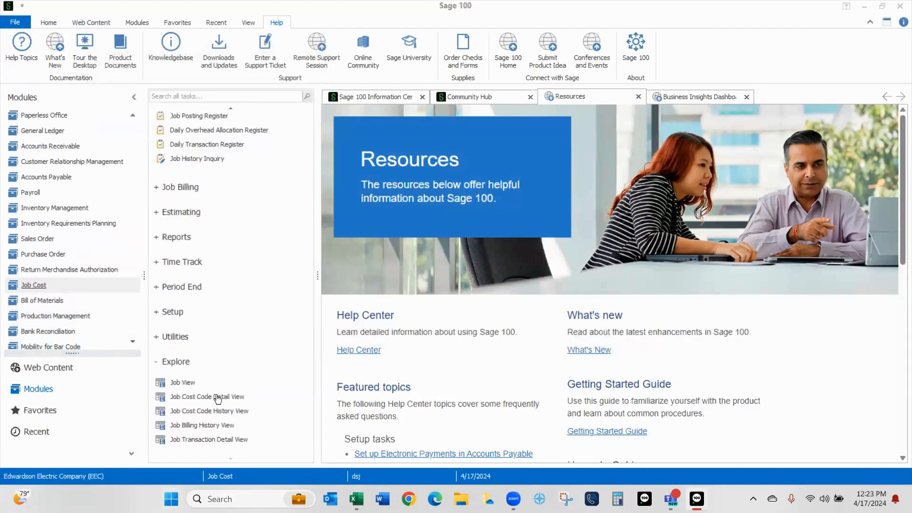
{"action": "left_click", "coordinate": [185, 383]}
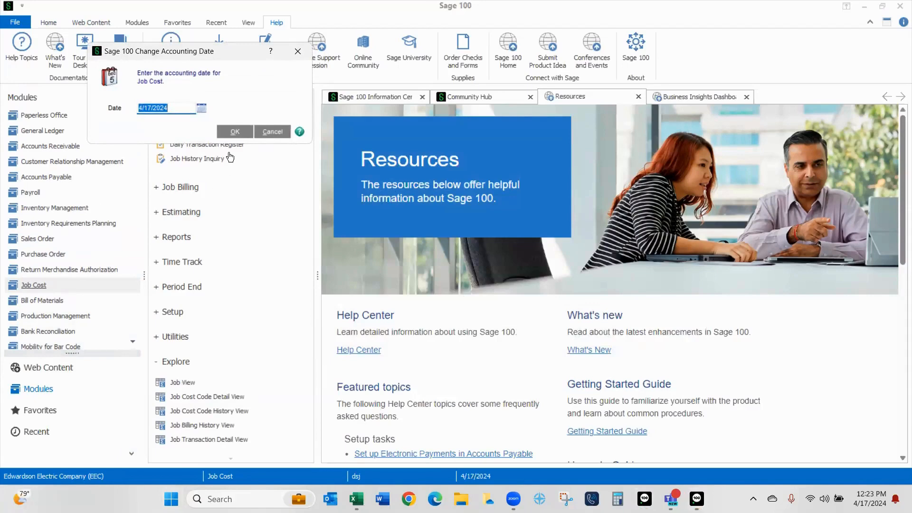
{"action": "left_click", "coordinate": [243, 138]}
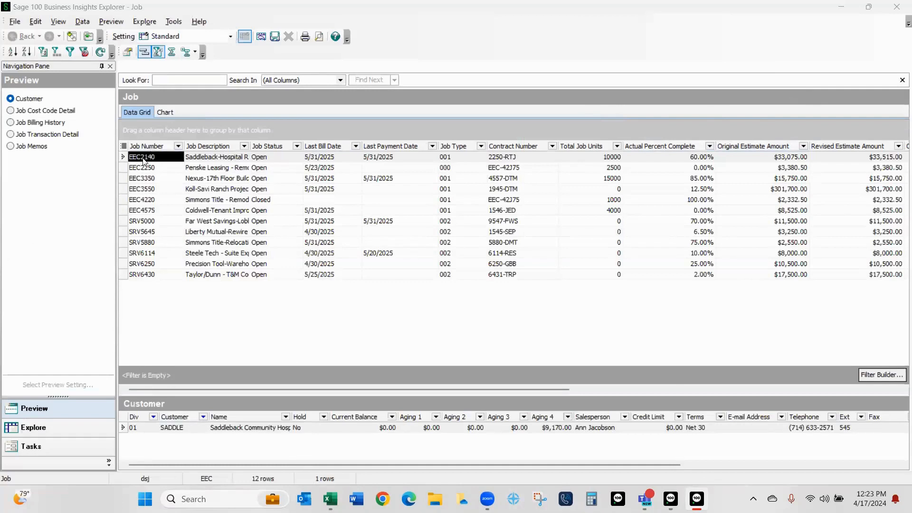
Step: Review the list of columns that can be shown or hidden in the Job view
{"action": "left_click", "coordinate": [124, 145]}
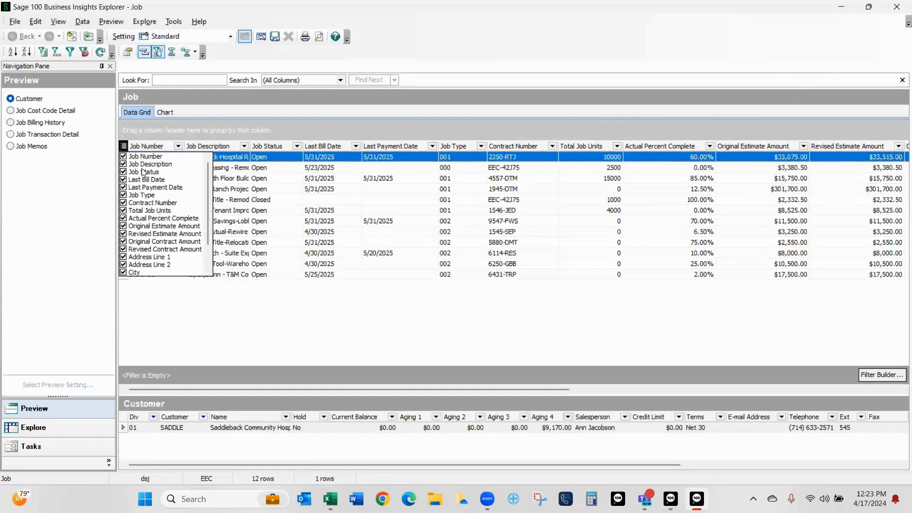
{"action": "scroll", "coordinate": [151, 229], "scroll_direction": "down", "scroll_amount": 2}
{"action": "scroll", "coordinate": [156, 164], "scroll_direction": "up", "scroll_amount": 2}
{"action": "scroll", "coordinate": [147, 201], "scroll_direction": "down", "scroll_amount": 2}
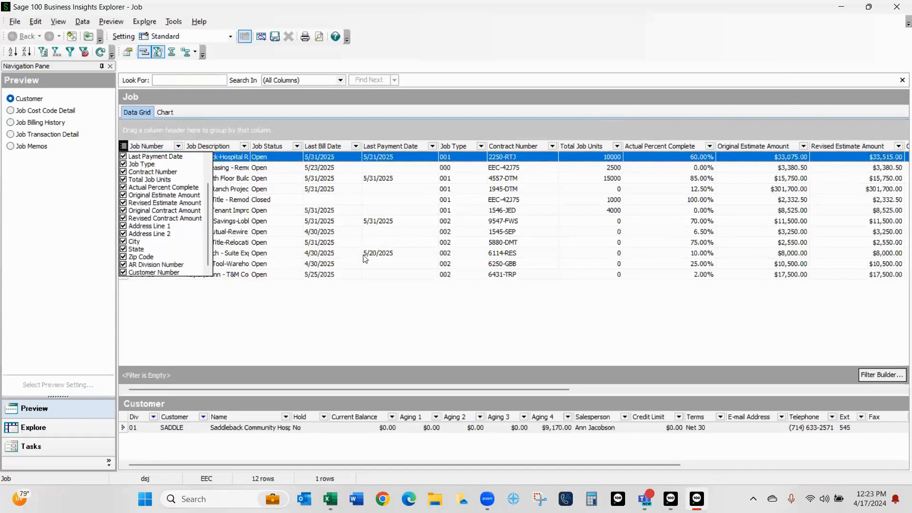
{"action": "left_click", "coordinate": [438, 321]}
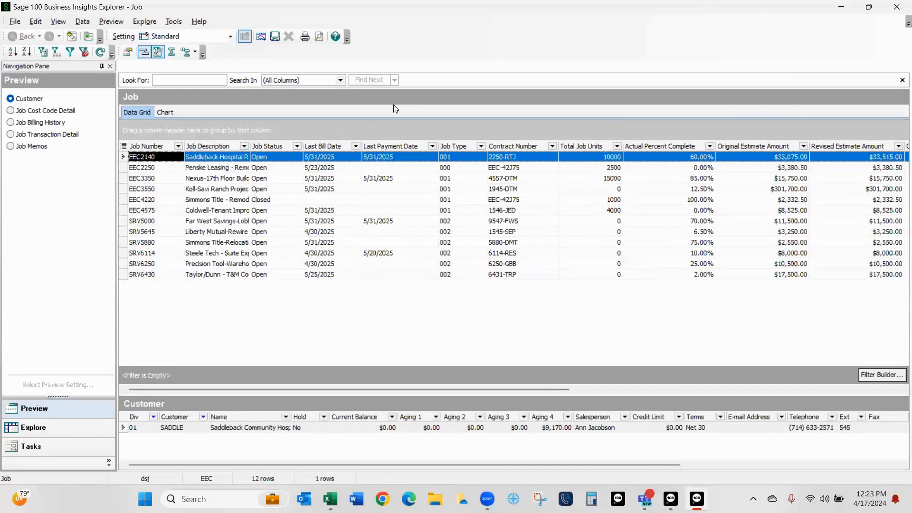
{"action": "left_click", "coordinate": [122, 149]}
{"action": "scroll", "coordinate": [164, 186], "scroll_direction": "down", "scroll_amount": 2}
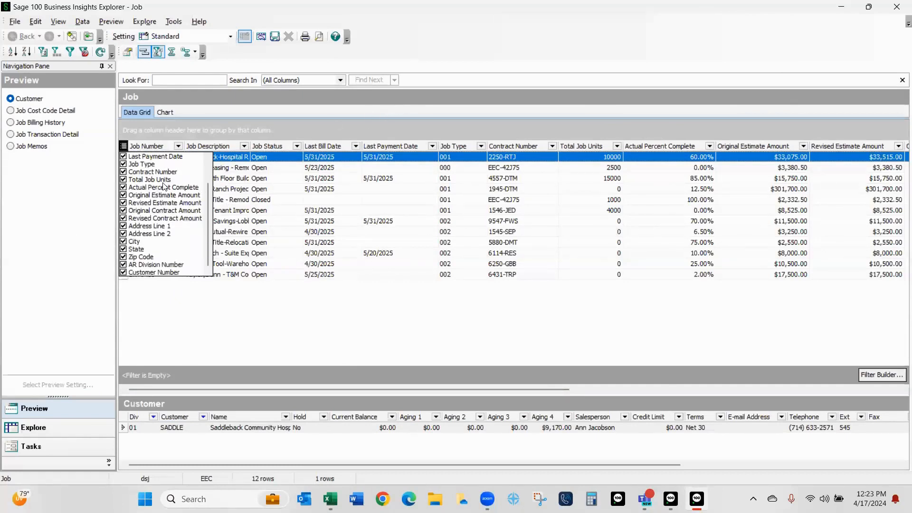
{"action": "scroll", "coordinate": [164, 186], "scroll_direction": "up", "scroll_amount": 2}
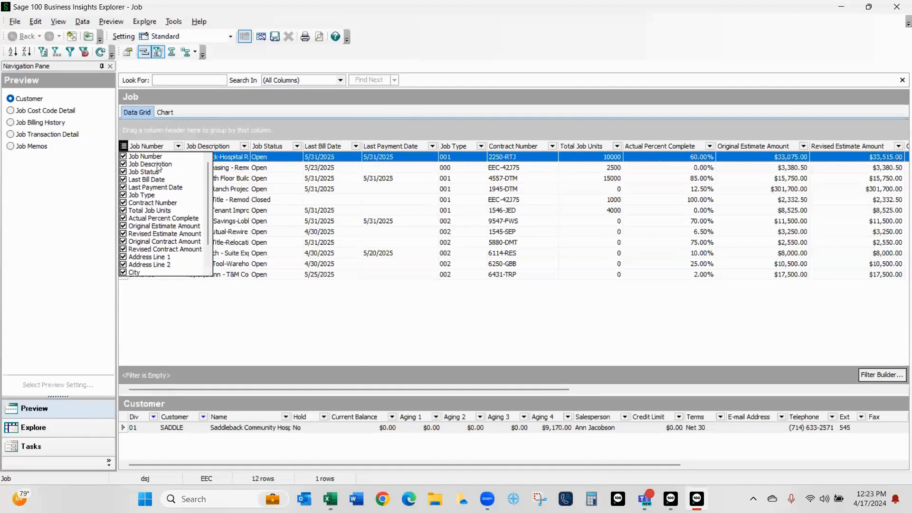
{"action": "scroll", "coordinate": [136, 176], "scroll_direction": "down", "scroll_amount": 1}
{"action": "scroll", "coordinate": [136, 176], "scroll_direction": "down", "scroll_amount": 3}
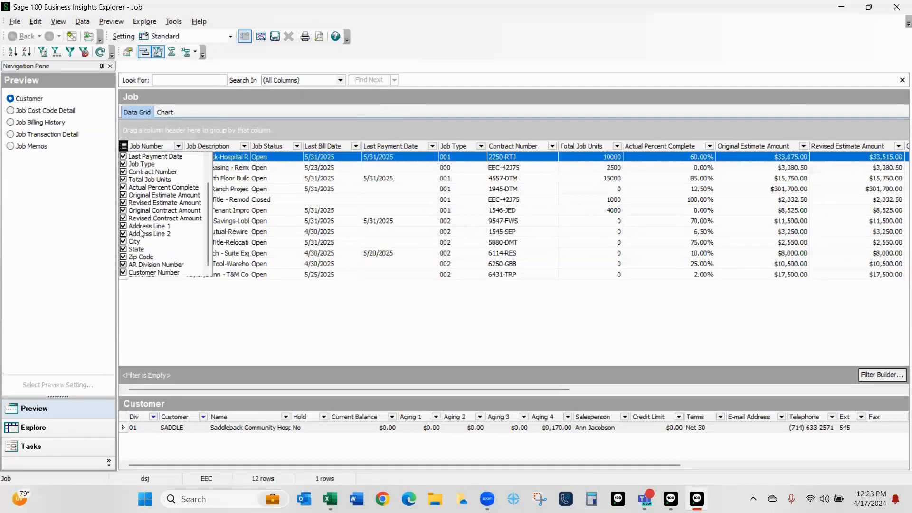
Step: Open the Job view's Column Settings and examine the JC_Job and AR_Customer fields offered for adding a column
{"action": "right_click", "coordinate": [224, 143]}
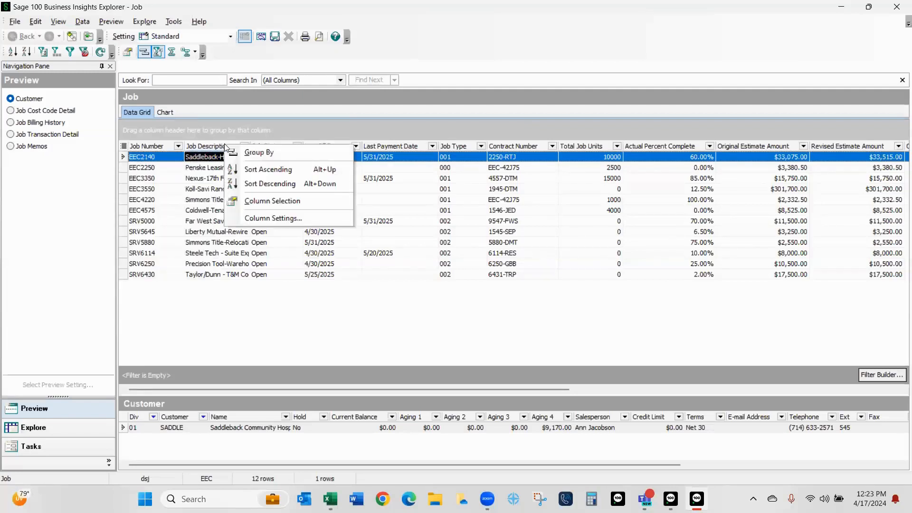
{"action": "left_click", "coordinate": [274, 219]}
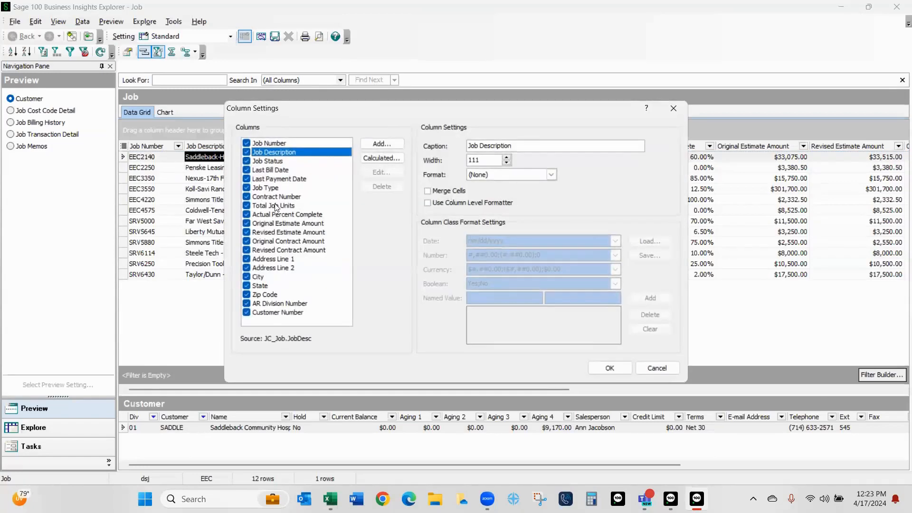
{"action": "left_click", "coordinate": [382, 145]}
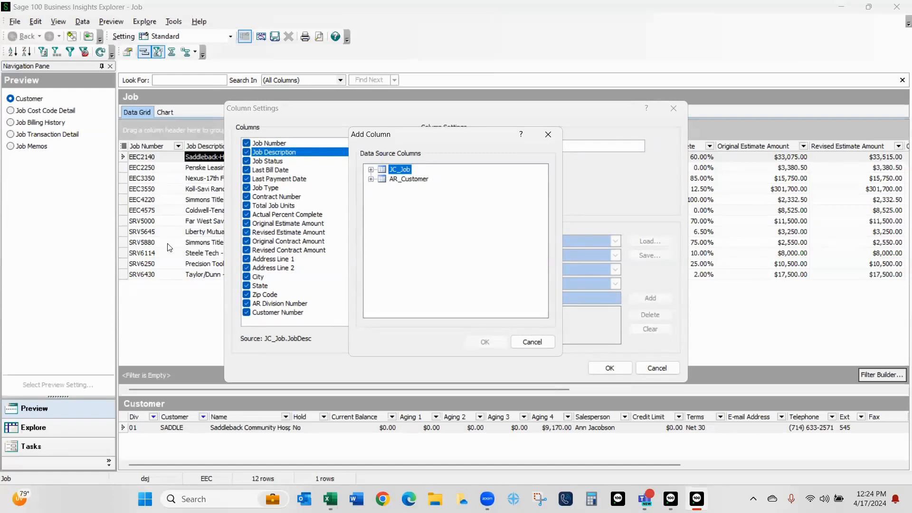
{"action": "left_click", "coordinate": [371, 170]}
{"action": "scroll", "coordinate": [426, 190], "scroll_direction": "down", "scroll_amount": 20}
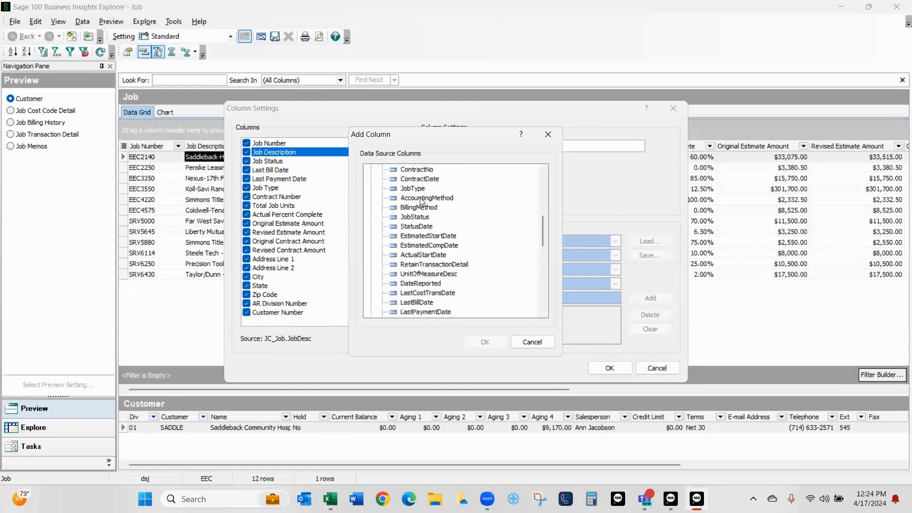
{"action": "scroll", "coordinate": [418, 205], "scroll_direction": "up", "scroll_amount": 20}
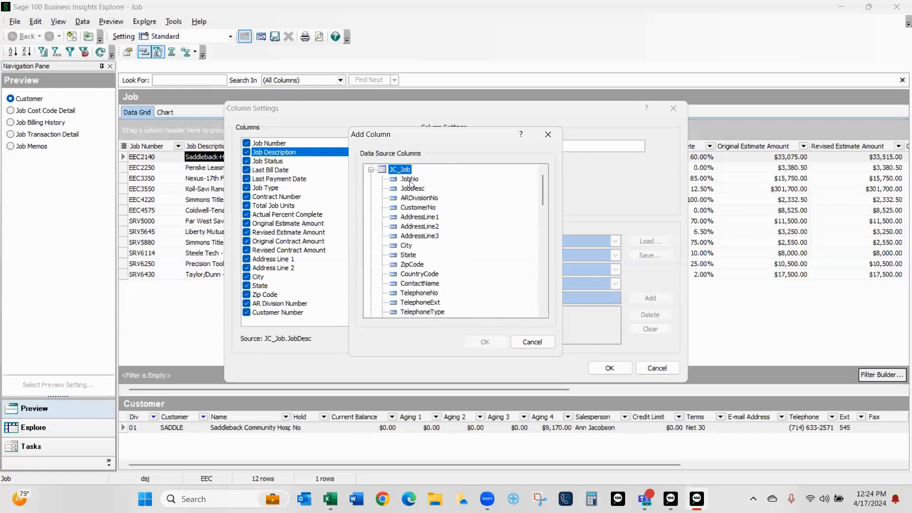
{"action": "left_click", "coordinate": [371, 169]}
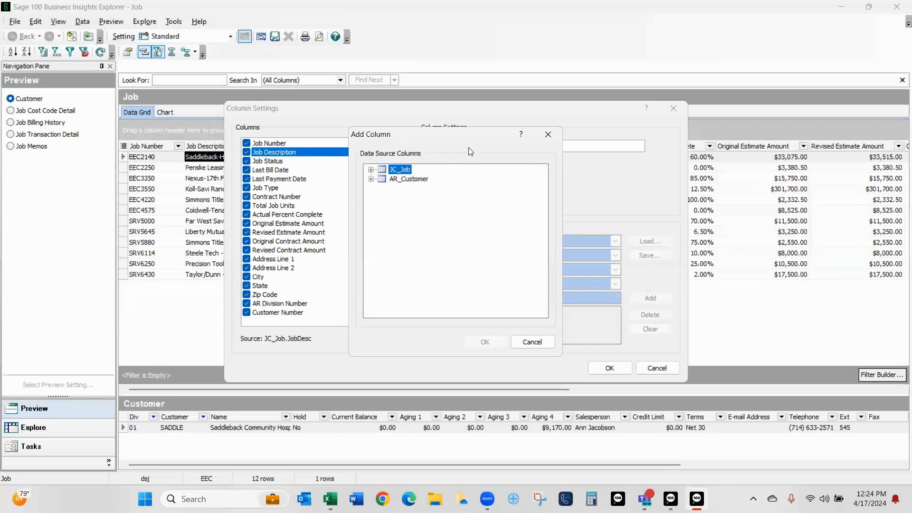
{"action": "left_click", "coordinate": [371, 179]}
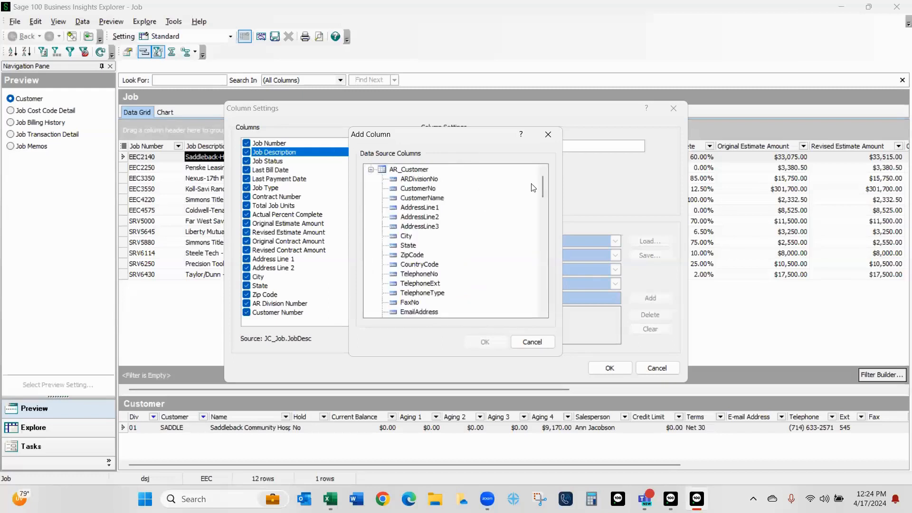
{"action": "left_click", "coordinate": [535, 341]}
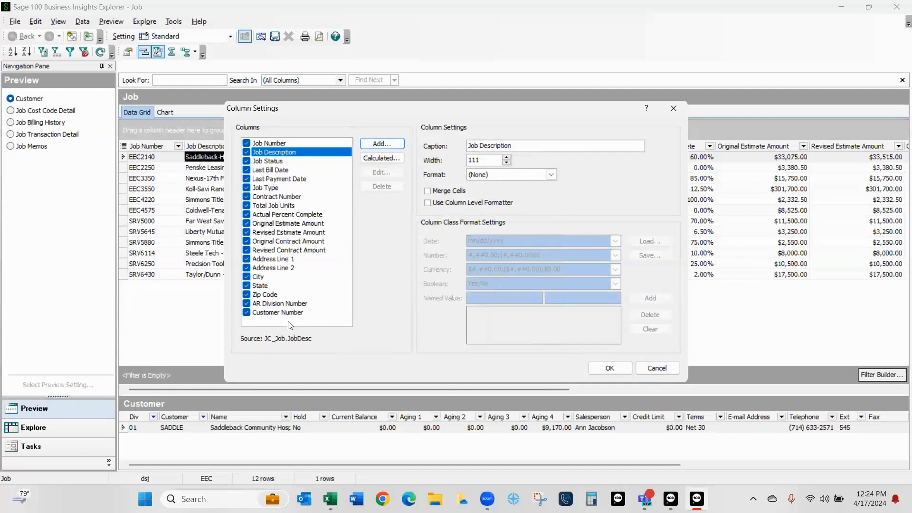
Step: Add the CustomerName field from AR_Customer as a column in the Job view, keeping the caption Customer Name
{"action": "left_click", "coordinate": [386, 142]}
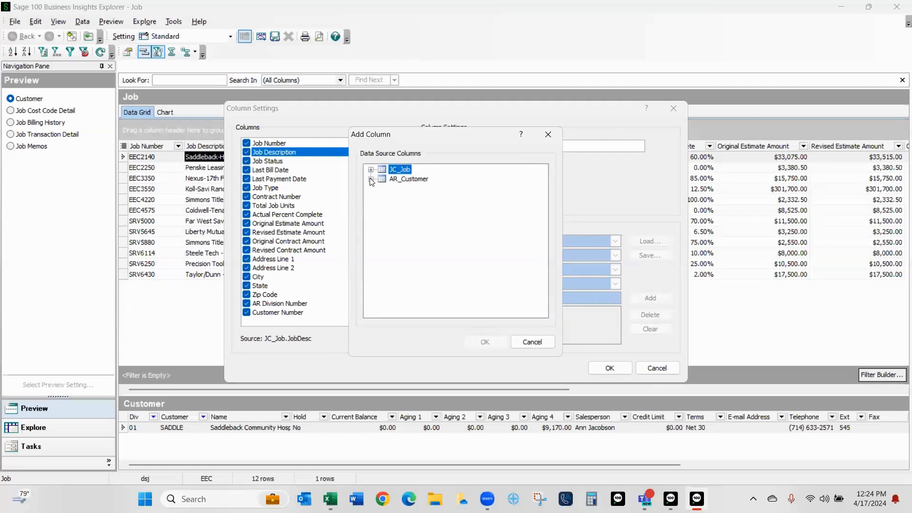
{"action": "left_click", "coordinate": [371, 180]}
{"action": "left_click", "coordinate": [420, 198]}
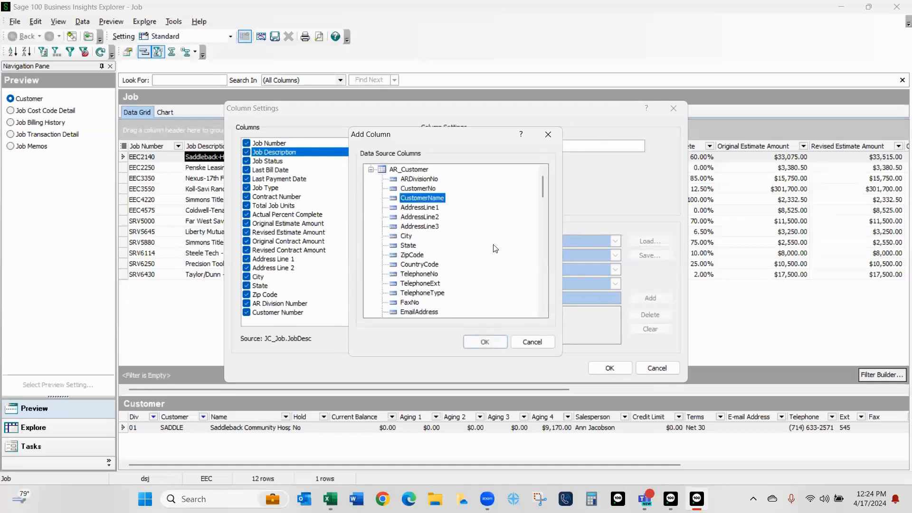
{"action": "left_click", "coordinate": [486, 343]}
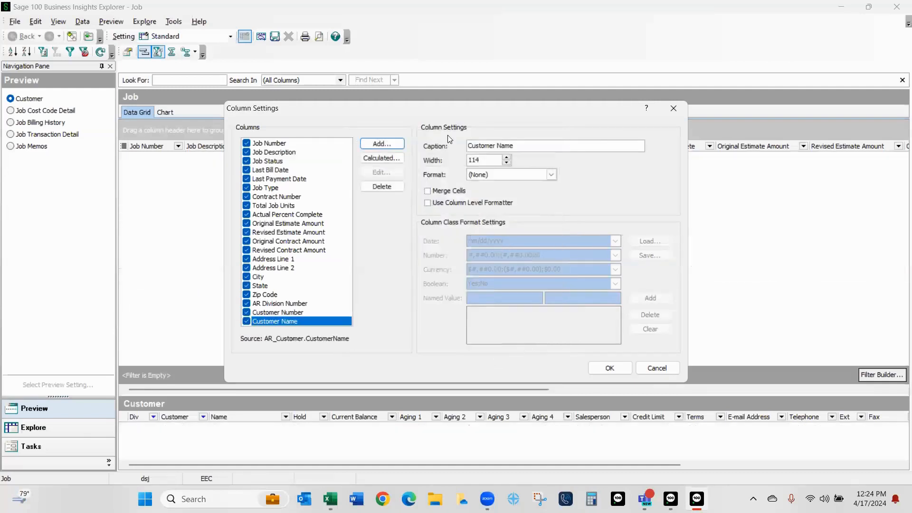
{"action": "left_click_drag", "start_coordinate": [518, 146], "coordinate": [443, 151]}
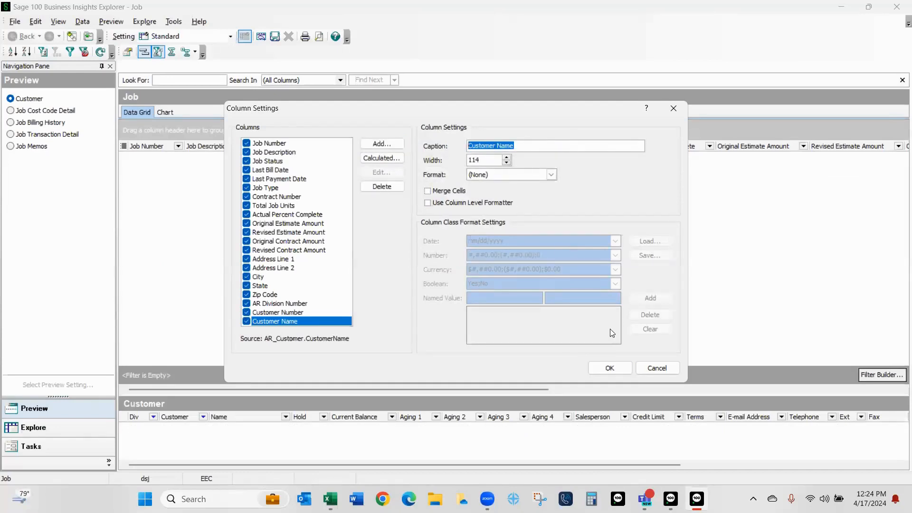
{"action": "left_click", "coordinate": [614, 368]}
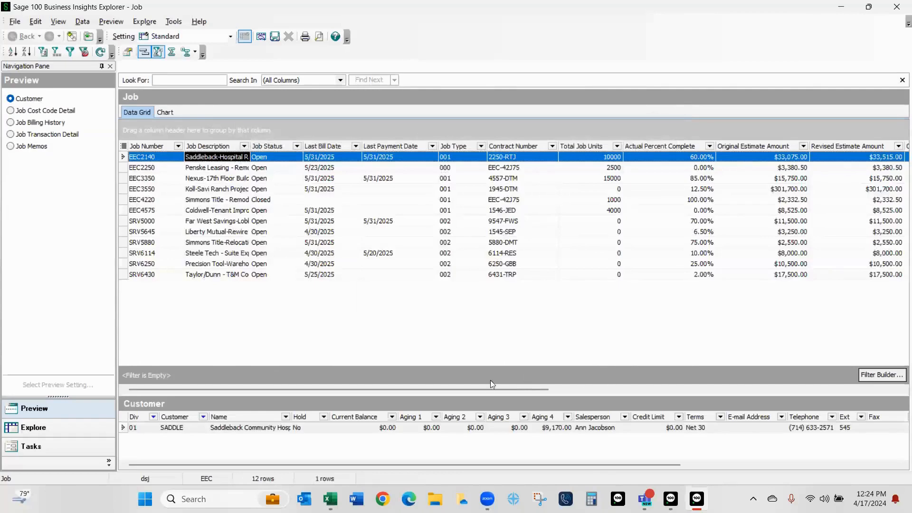
Step: Remove the Customer Name column from the Job view's data grid
{"action": "left_click_drag", "start_coordinate": [489, 387], "coordinate": [898, 393]}
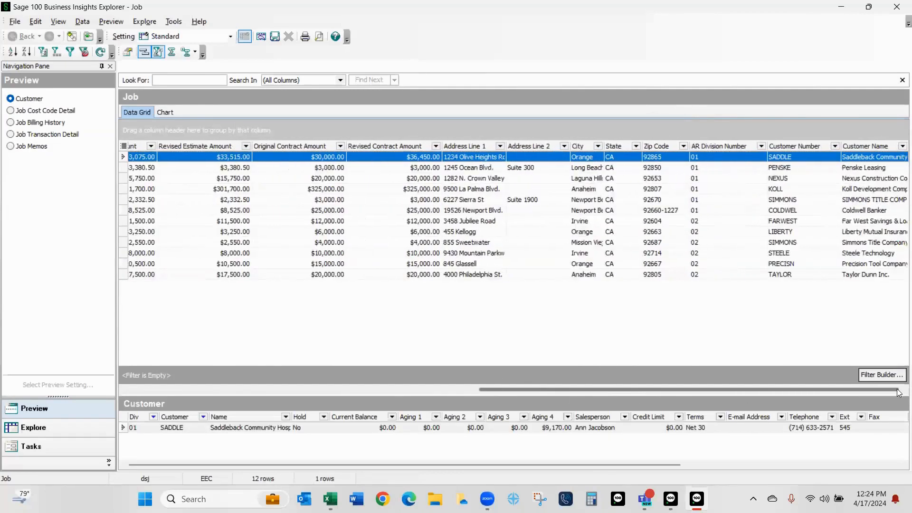
{"action": "left_click", "coordinate": [874, 147]}
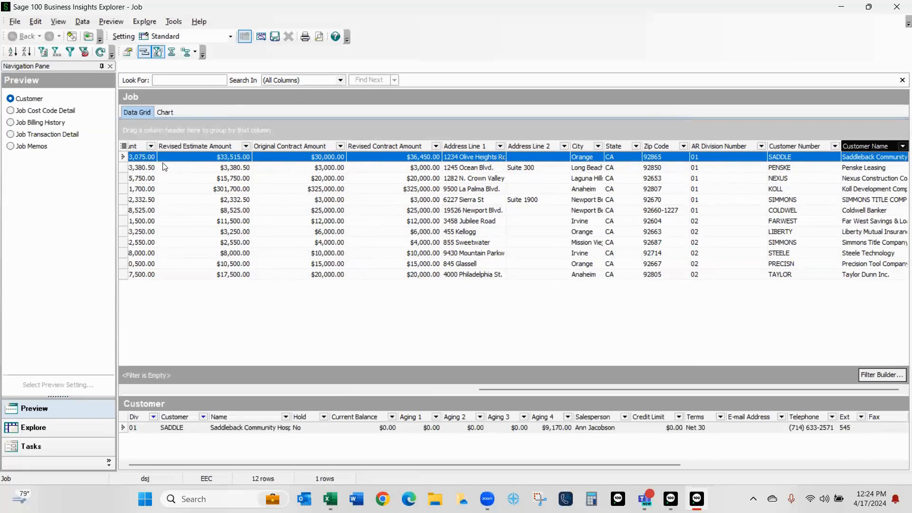
{"action": "key", "text": "Delete"}
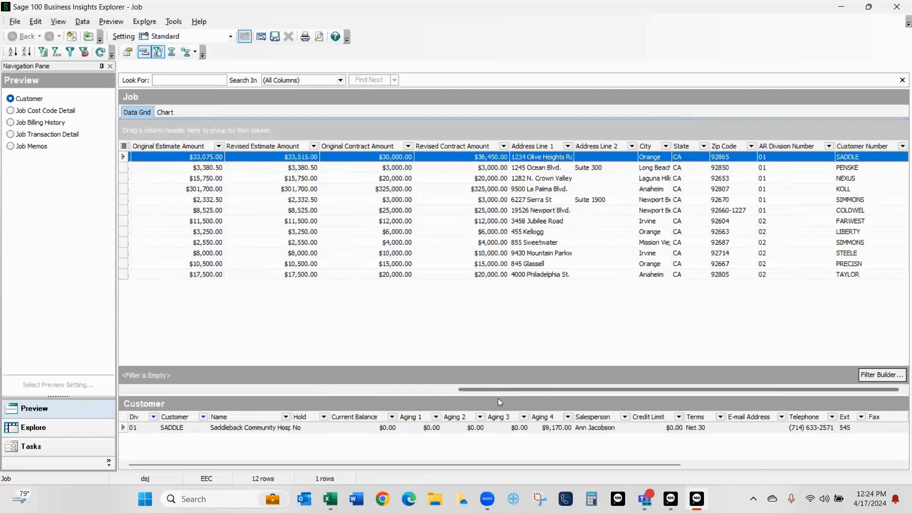
{"action": "left_click_drag", "start_coordinate": [496, 390], "coordinate": [141, 374]}
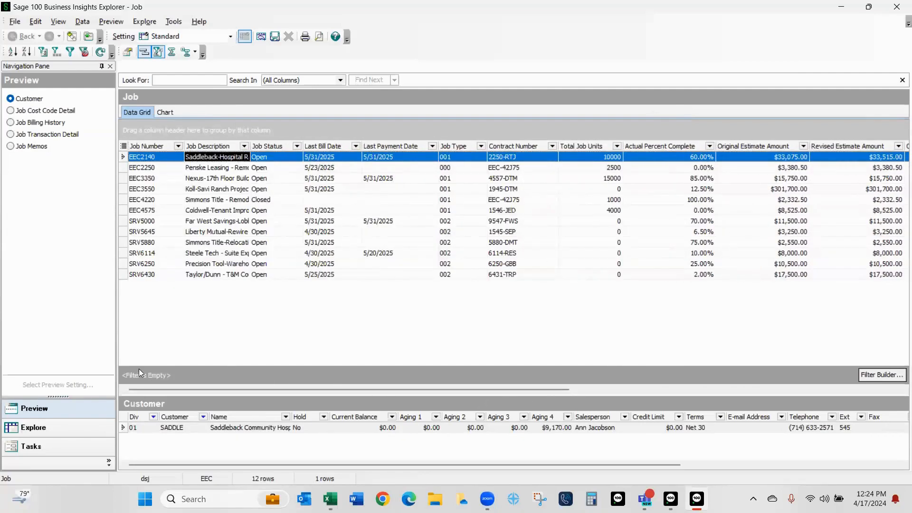
Step: Close the Job view without saving its changed setting, and close the Job Transaction Detail view
{"action": "left_click", "coordinate": [898, 7]}
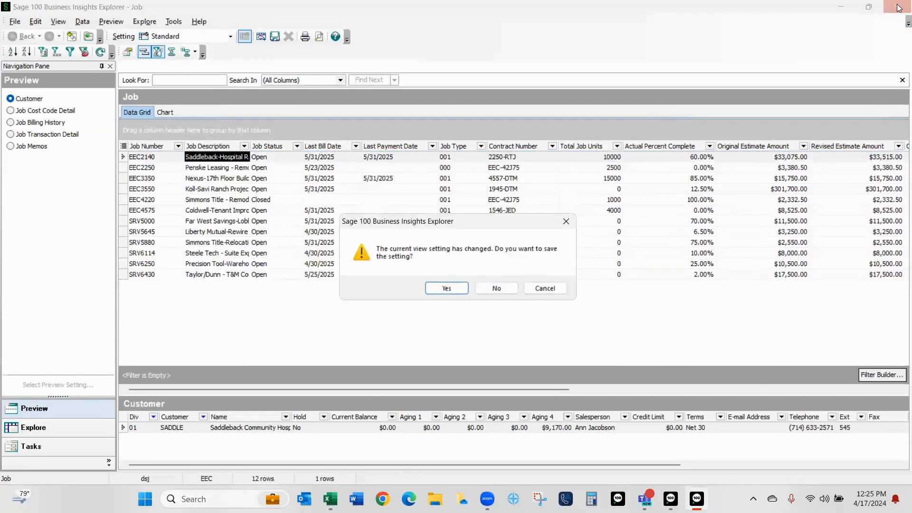
{"action": "left_click", "coordinate": [494, 289]}
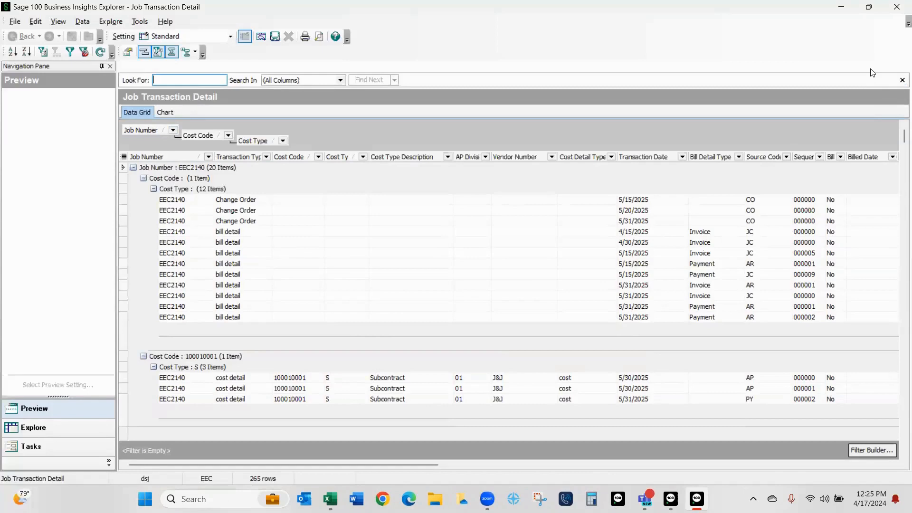
{"action": "left_click", "coordinate": [895, 9]}
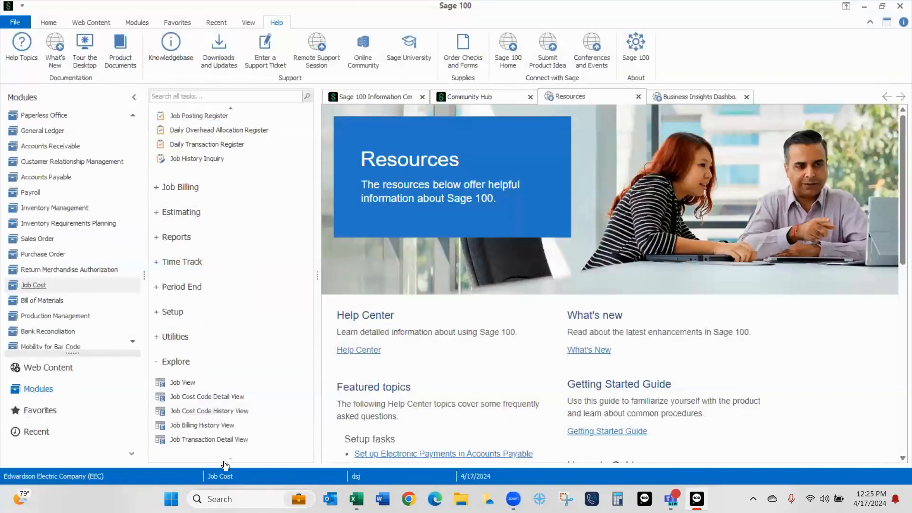
Step: Open the Job Cost Code History view, export its data to Excel, and bring up the exported workbook
{"action": "left_click", "coordinate": [200, 411]}
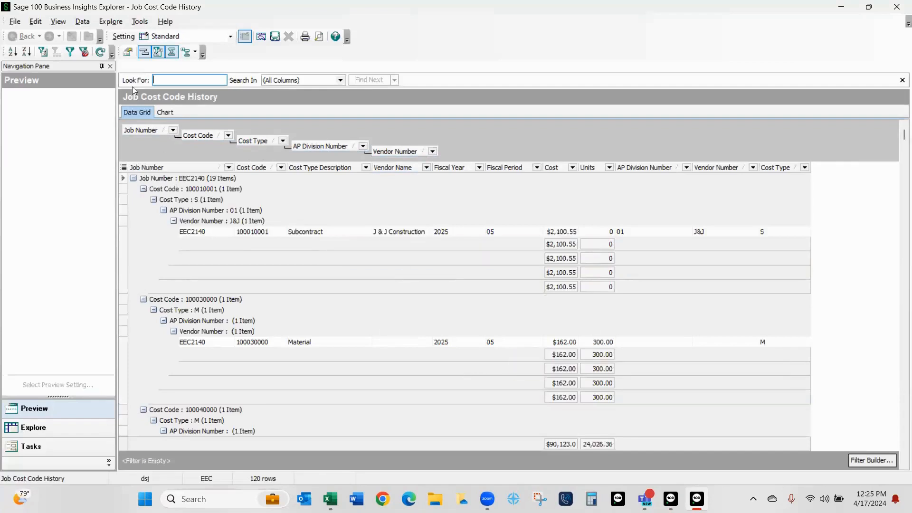
{"action": "left_click", "coordinate": [15, 22]}
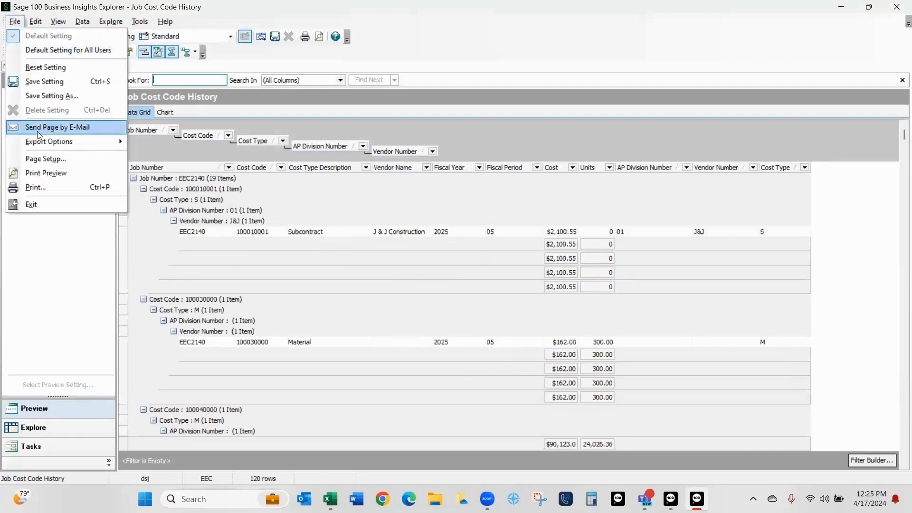
{"action": "mouse_move", "coordinate": [41, 141]}
{"action": "left_click", "coordinate": [203, 186]}
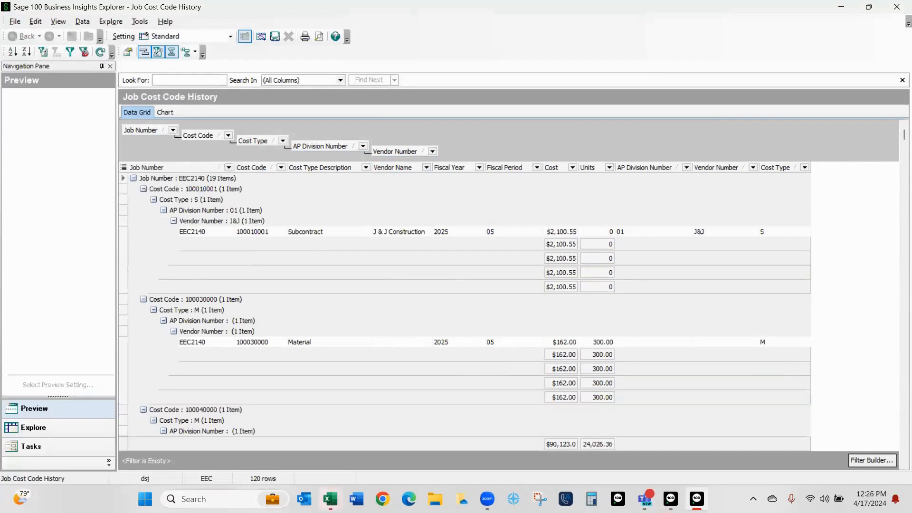
{"action": "mouse_move", "coordinate": [336, 490]}
{"action": "left_click", "coordinate": [385, 457]}
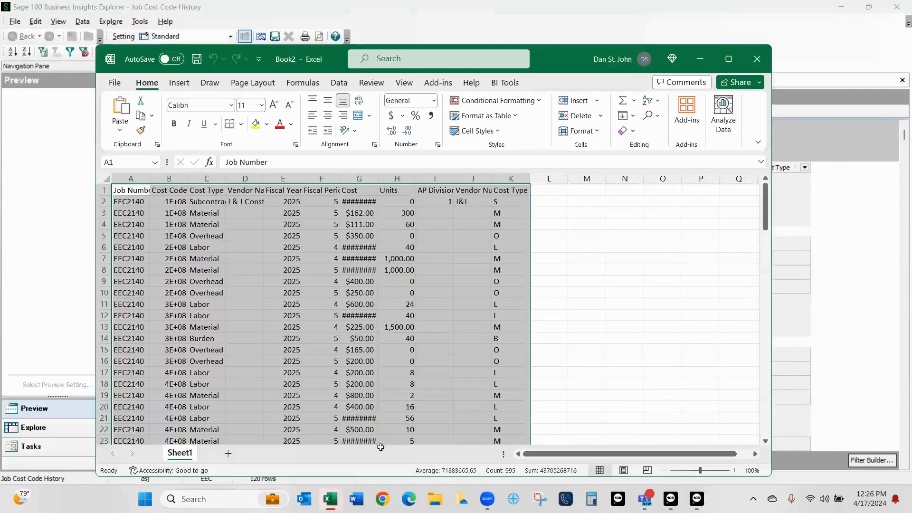
Step: Autofit columns A to L in the exported workbook and close it without saving
{"action": "left_click_drag", "start_coordinate": [131, 179], "coordinate": [549, 178]}
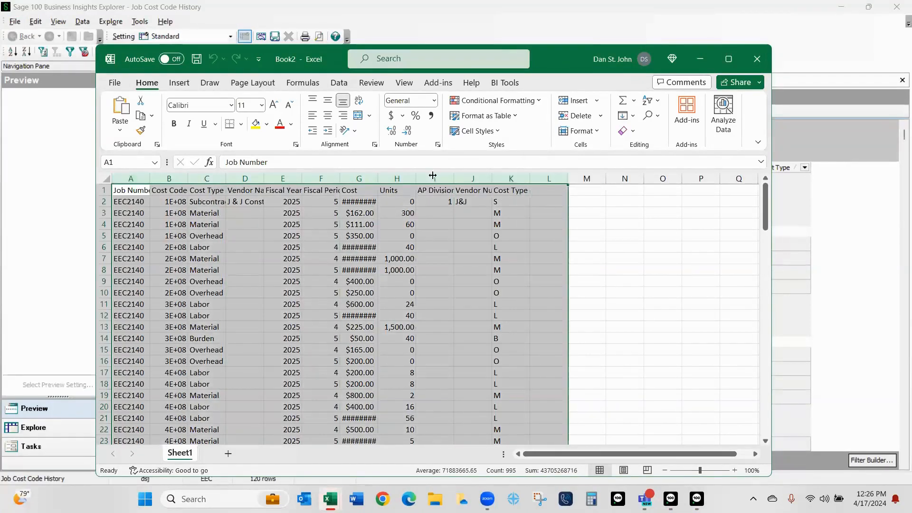
{"action": "double_click", "coordinate": [340, 178]}
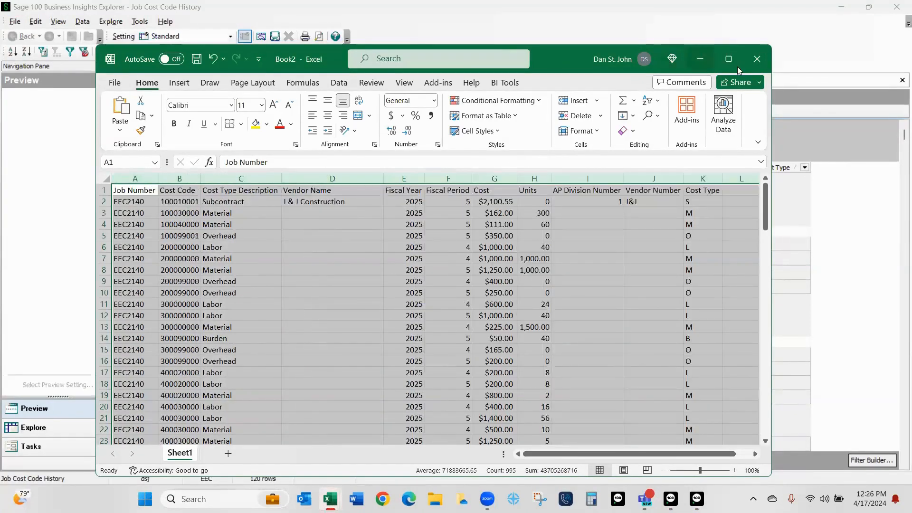
{"action": "left_click", "coordinate": [758, 59]}
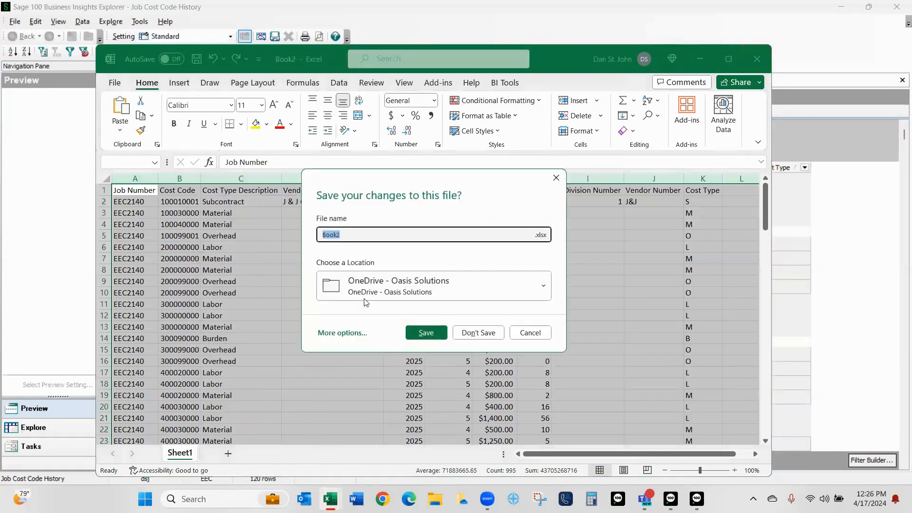
{"action": "left_click", "coordinate": [479, 333]}
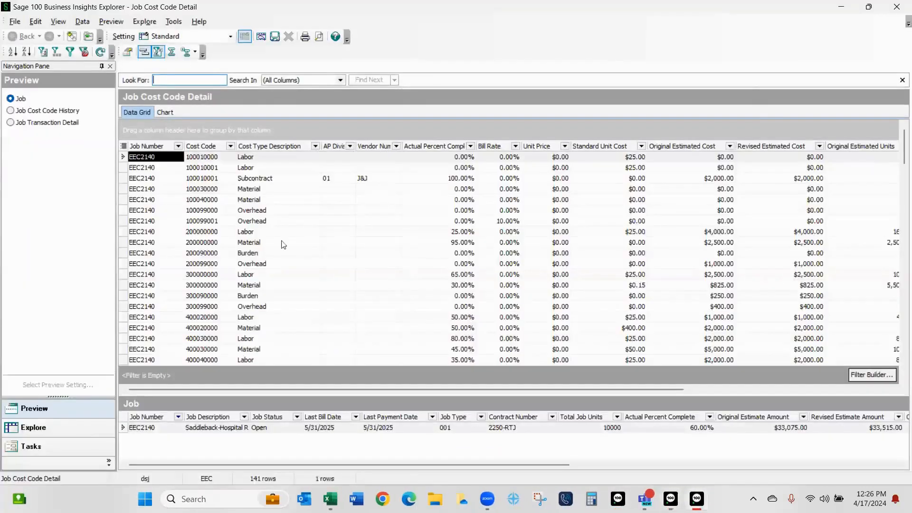
Step: Review the columns shown in the Job Cost Code Detail view and open its Column Settings to add a column
{"action": "left_click", "coordinate": [123, 147]}
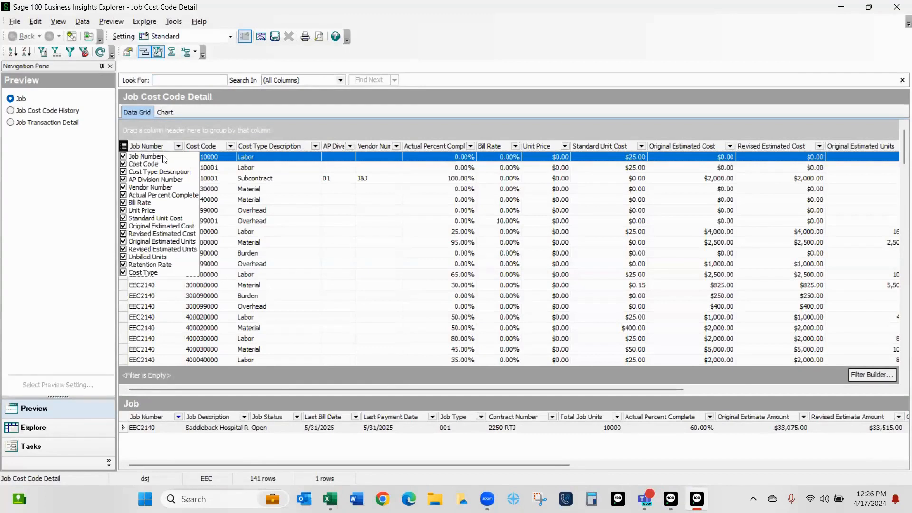
{"action": "left_click", "coordinate": [318, 66]}
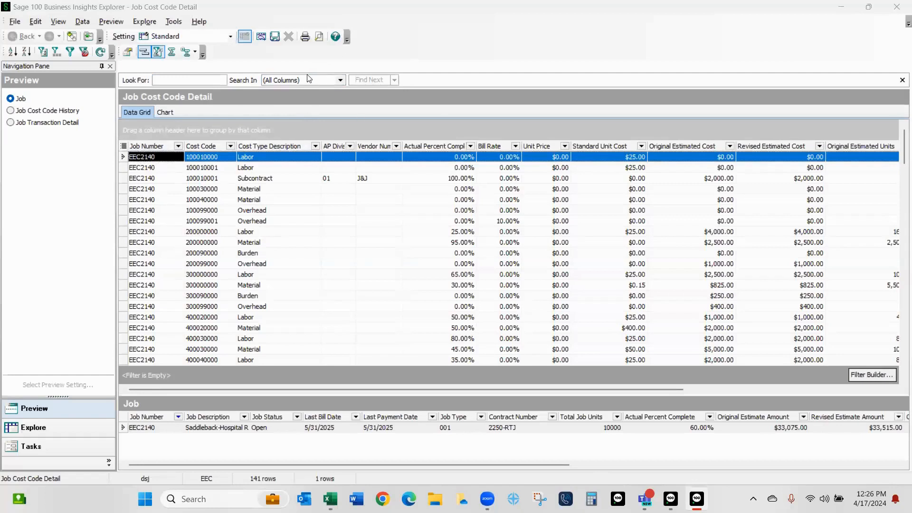
{"action": "right_click", "coordinate": [283, 148]}
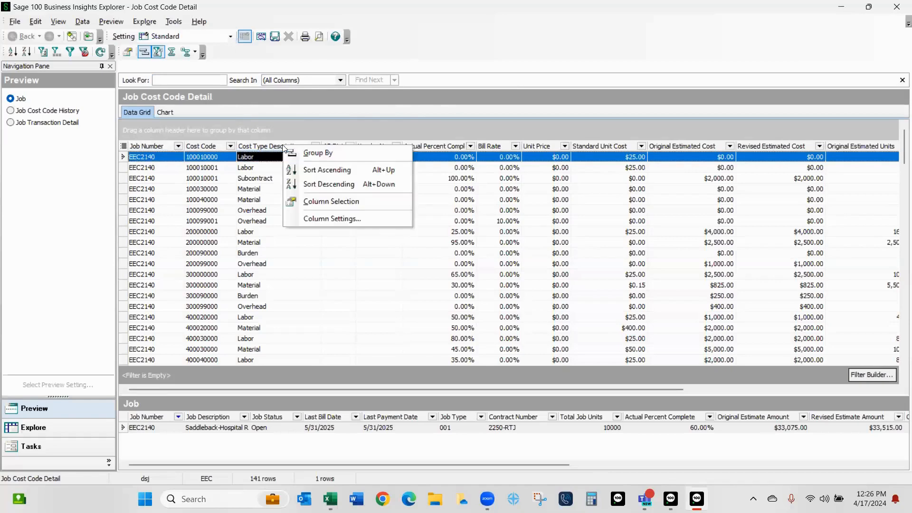
{"action": "left_click", "coordinate": [312, 221]}
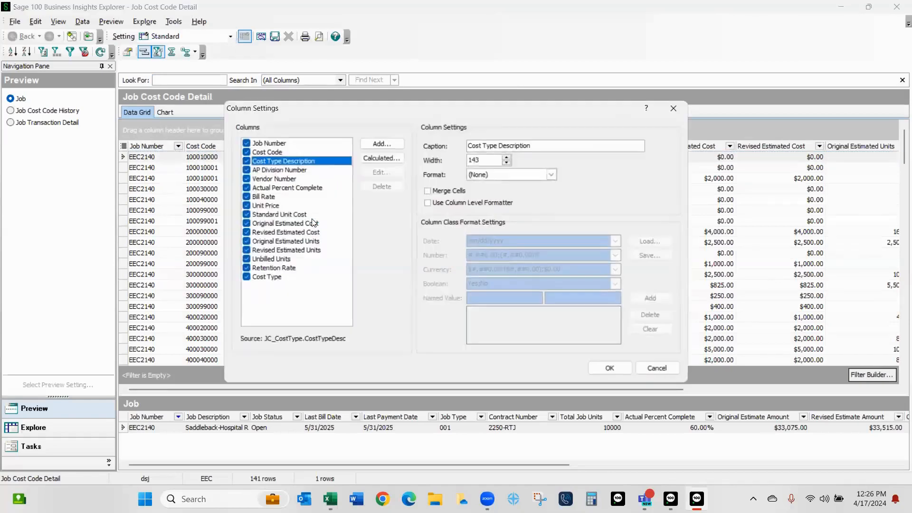
{"action": "left_click", "coordinate": [383, 144]}
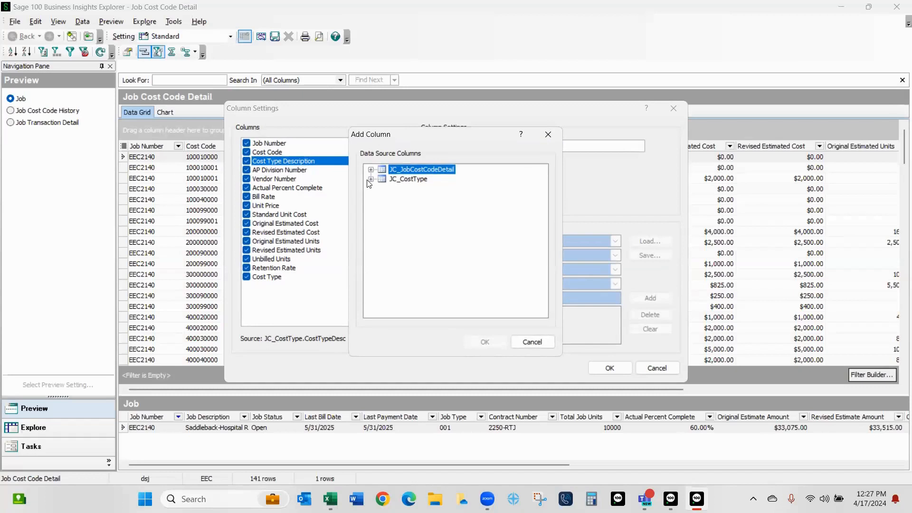
Step: Examine the JC_JobCostCodeDetail fields offered for adding as columns
{"action": "left_click", "coordinate": [370, 170]}
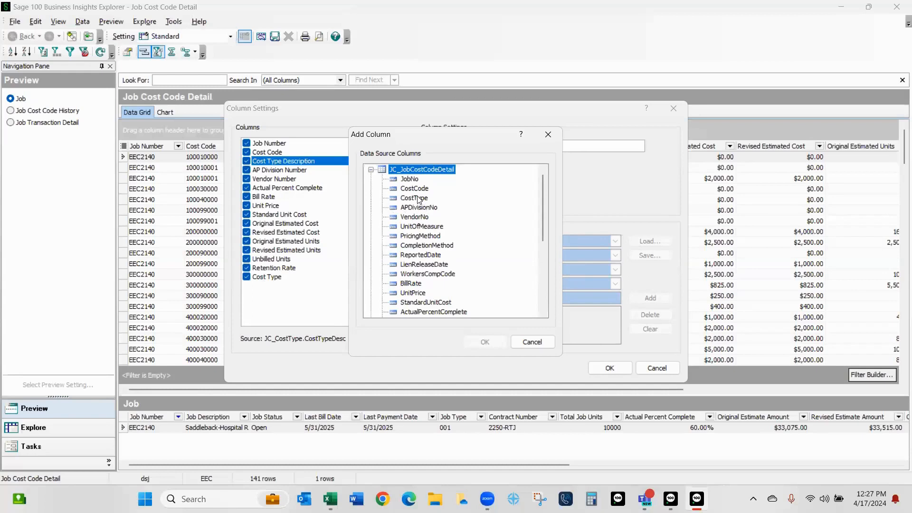
{"action": "scroll", "coordinate": [439, 224], "scroll_direction": "down", "scroll_amount": 1}
{"action": "scroll", "coordinate": [439, 224], "scroll_direction": "down", "scroll_amount": 1}
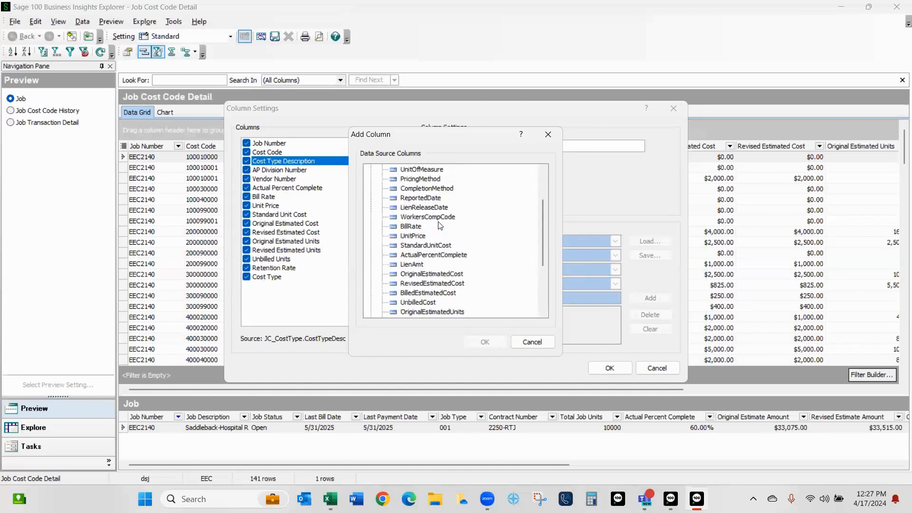
{"action": "scroll", "coordinate": [439, 225], "scroll_direction": "down", "scroll_amount": 2}
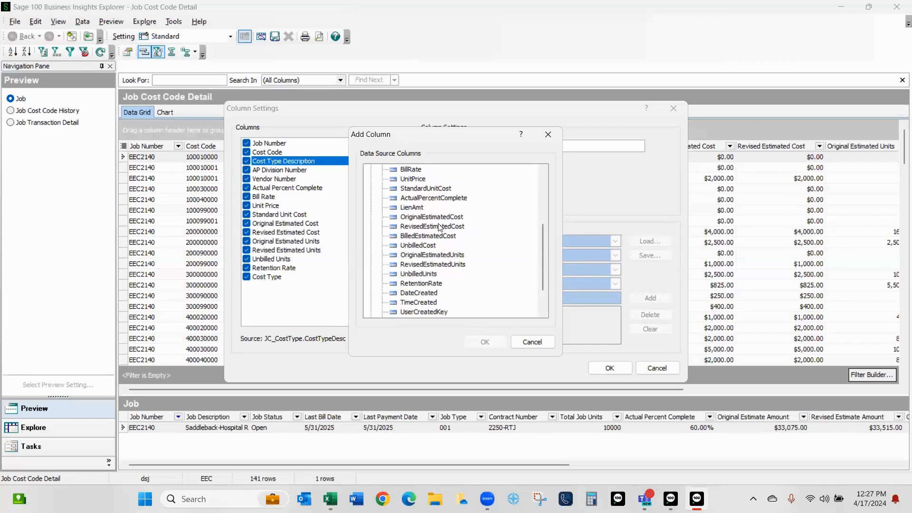
{"action": "scroll", "coordinate": [439, 226], "scroll_direction": "up", "scroll_amount": 4}
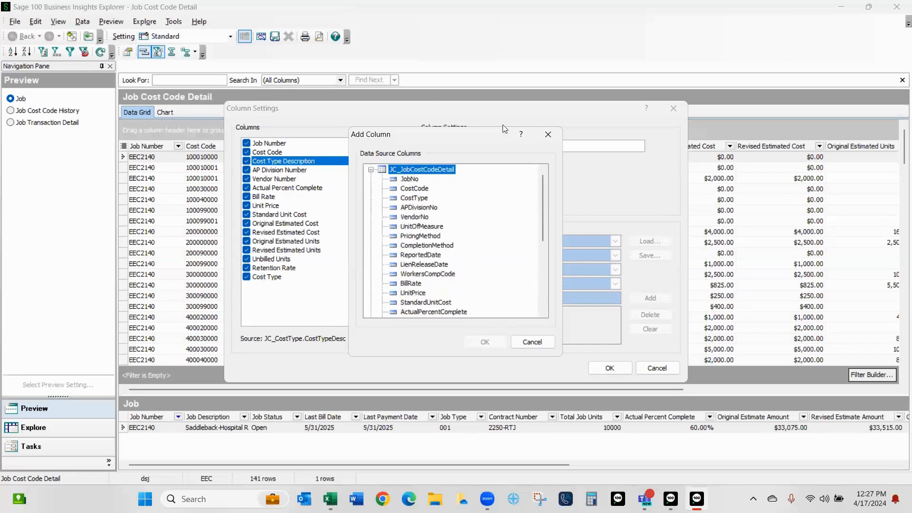
{"action": "left_click", "coordinate": [513, 51]}
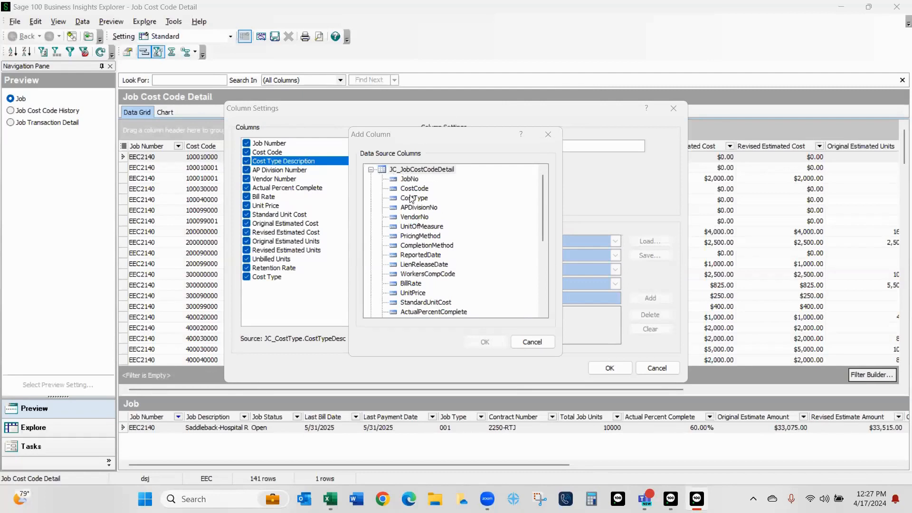
{"action": "scroll", "coordinate": [444, 232], "scroll_direction": "down", "scroll_amount": 2}
{"action": "scroll", "coordinate": [444, 232], "scroll_direction": "down", "scroll_amount": 3}
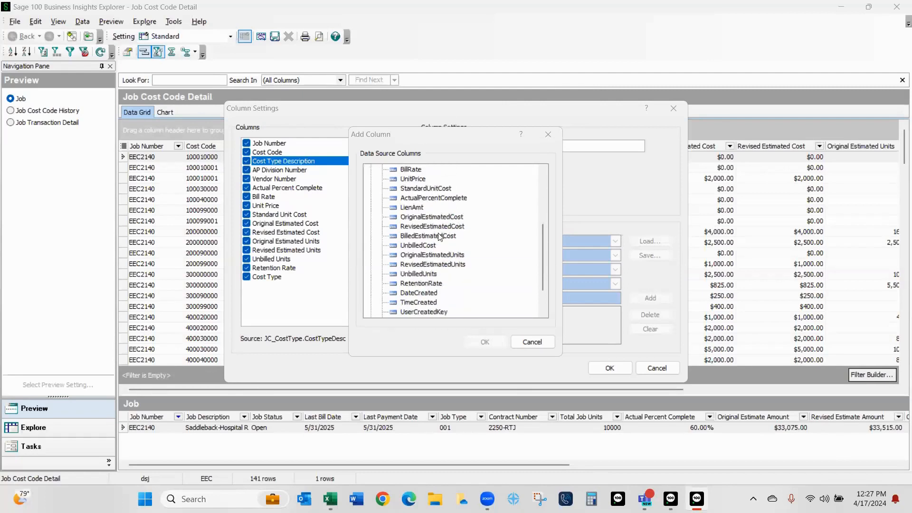
{"action": "scroll", "coordinate": [432, 271], "scroll_direction": "up", "scroll_amount": 5}
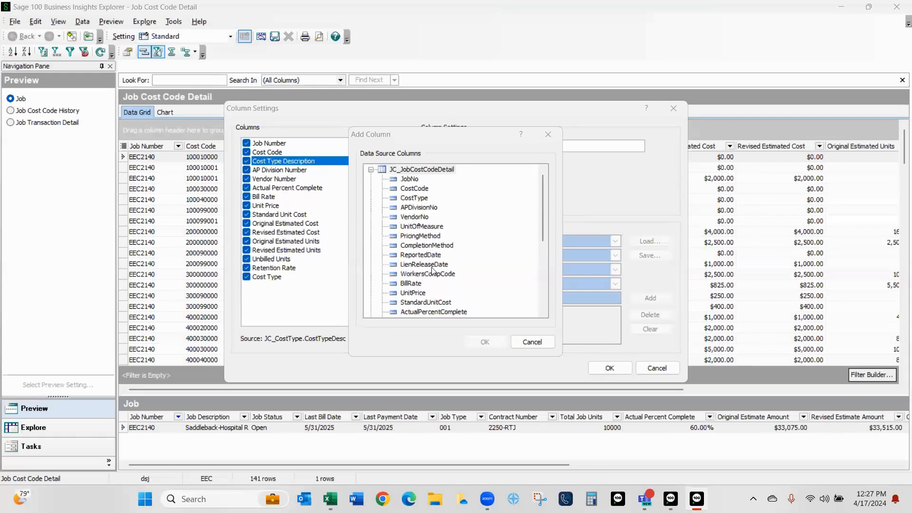
Step: Examine the JC_CostType fields offered as columns, and expand the JC_JobCostCodeDetail fields again
{"action": "left_click", "coordinate": [371, 170]}
{"action": "left_click", "coordinate": [371, 179]}
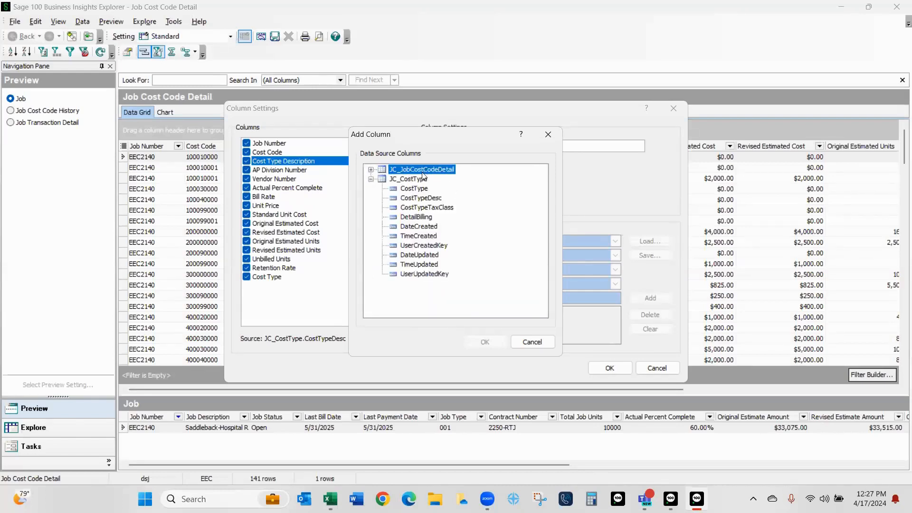
{"action": "left_click", "coordinate": [371, 171]}
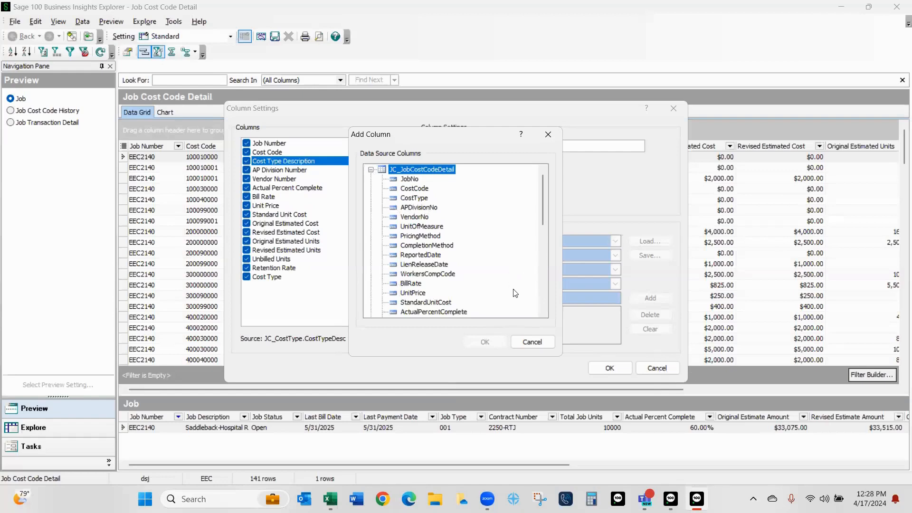
Step: Cancel adding a column, discard the Column Settings, and close the Job Cost Code Detail view
{"action": "left_click", "coordinate": [532, 342]}
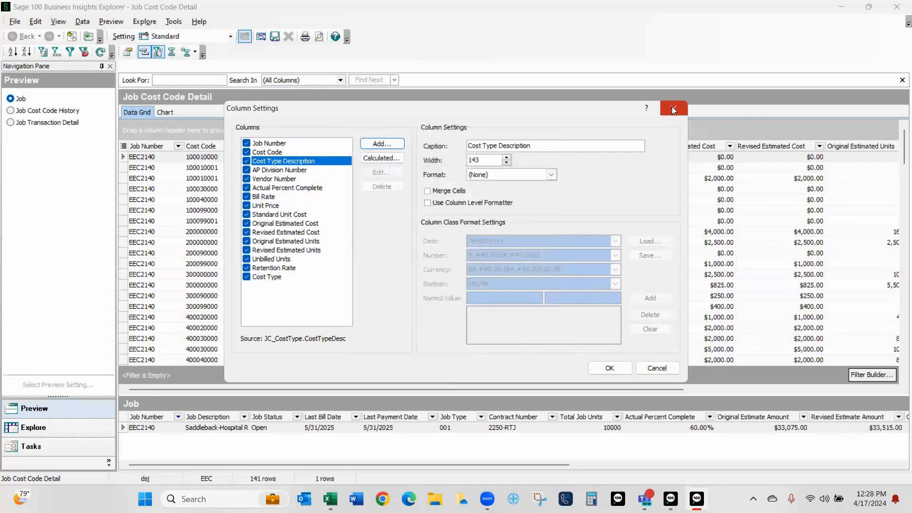
{"action": "left_click", "coordinate": [658, 367]}
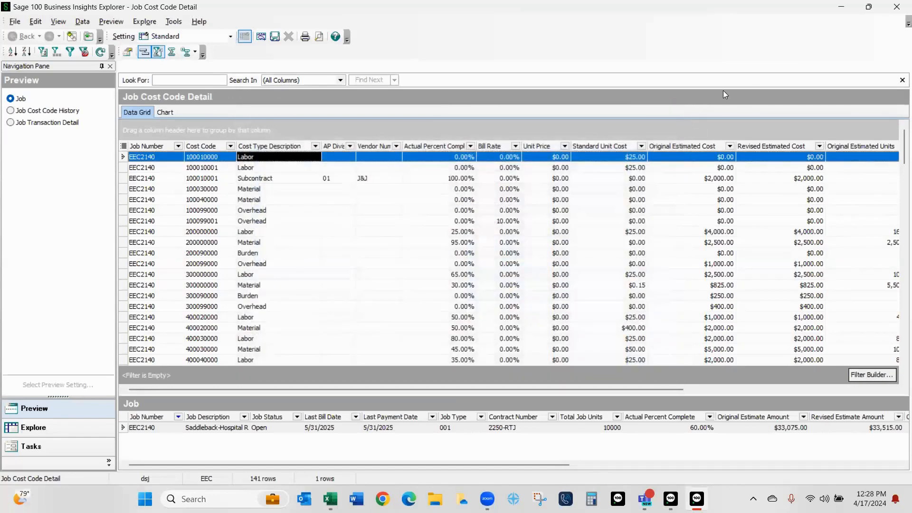
{"action": "left_click", "coordinate": [898, 6]}
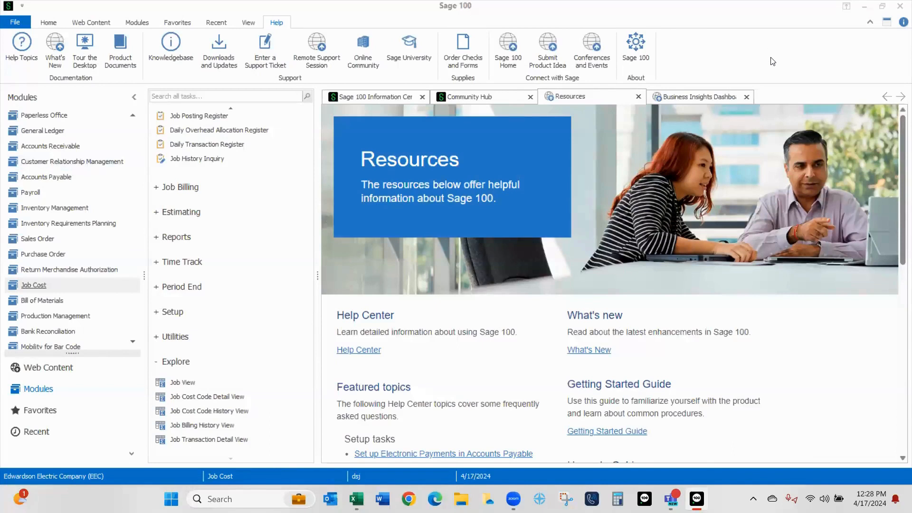
Step: Switch to the Accounts Receivable module, view the Customer History Invoices, and close that view
{"action": "left_click", "coordinate": [593, 60]}
{"action": "left_click", "coordinate": [41, 146]}
{"action": "left_click", "coordinate": [238, 134]}
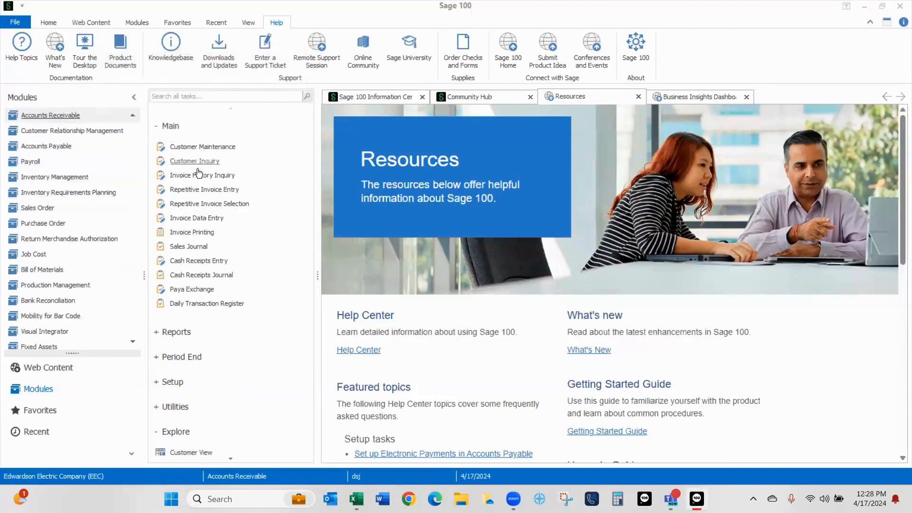
{"action": "scroll", "coordinate": [238, 250], "scroll_direction": "down", "scroll_amount": 3}
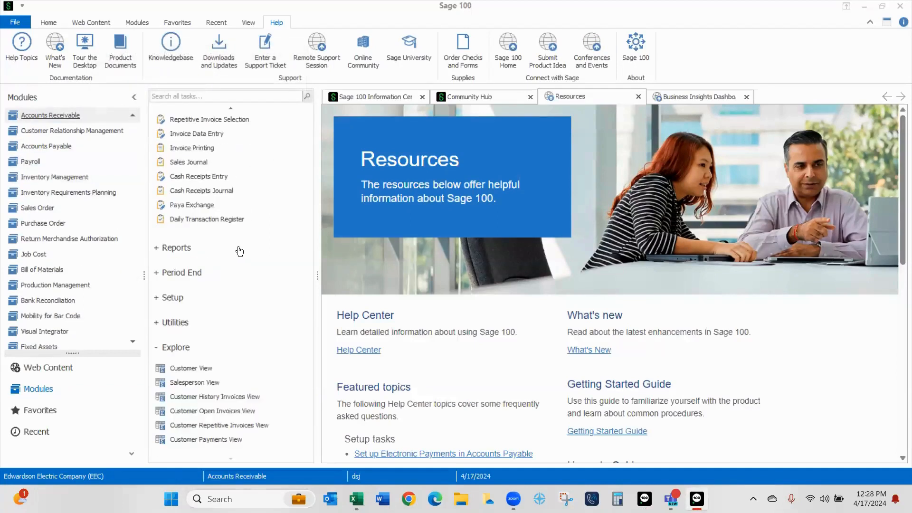
{"action": "left_click", "coordinate": [212, 397]}
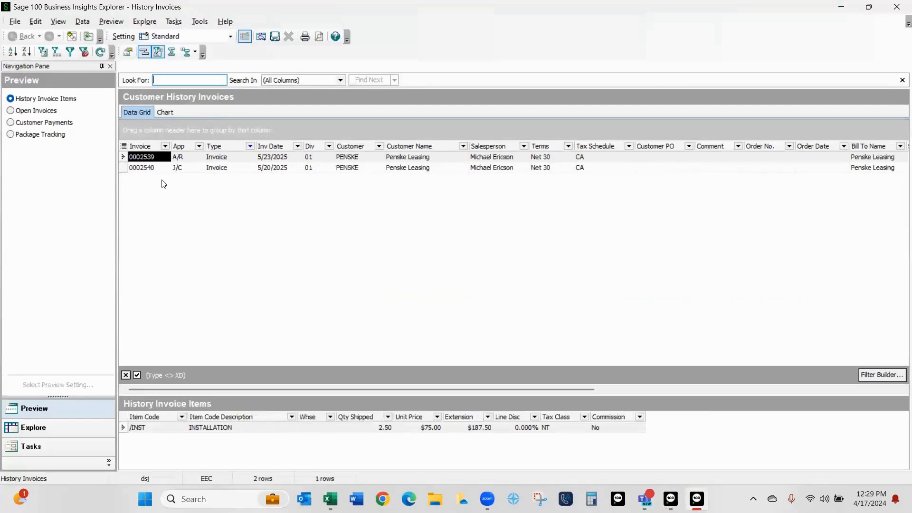
{"action": "left_click", "coordinate": [898, 6]}
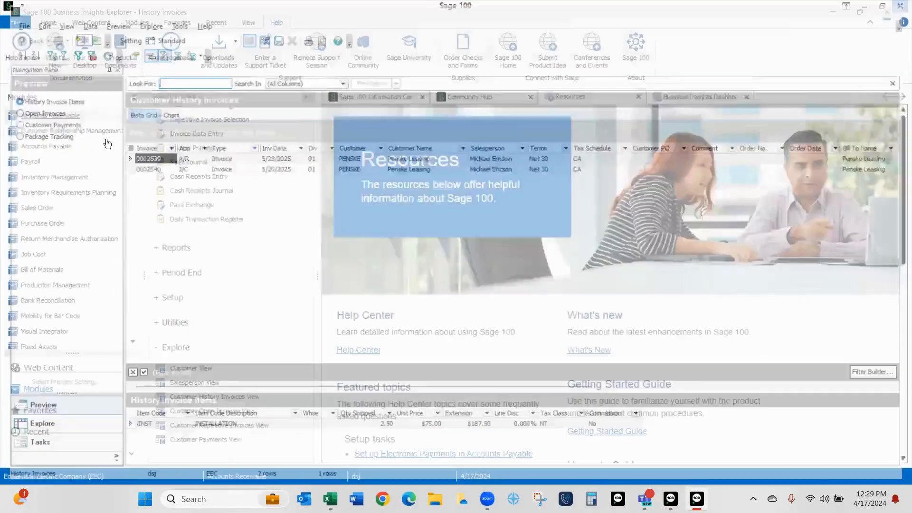
Step: Switch the active company to MFG
{"action": "double_click", "coordinate": [133, 476]}
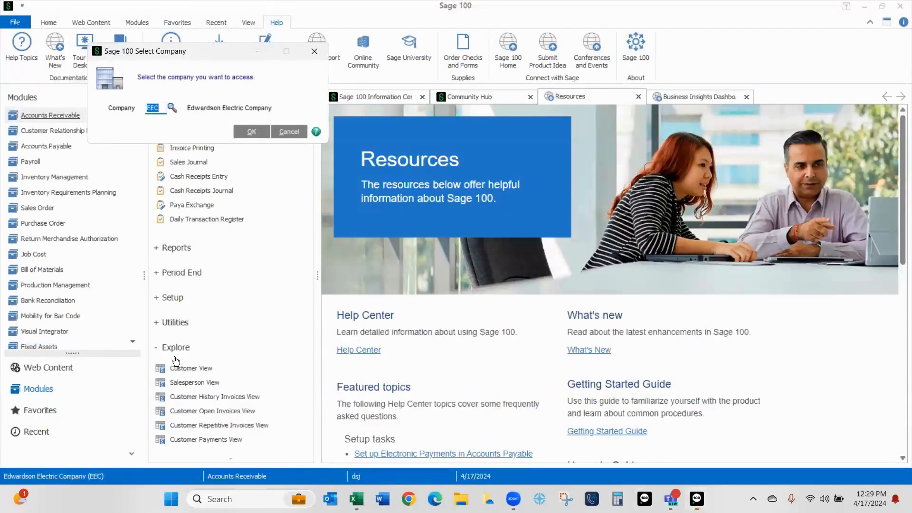
{"action": "type", "text": "MFG"}
{"action": "key", "text": "Tab"}
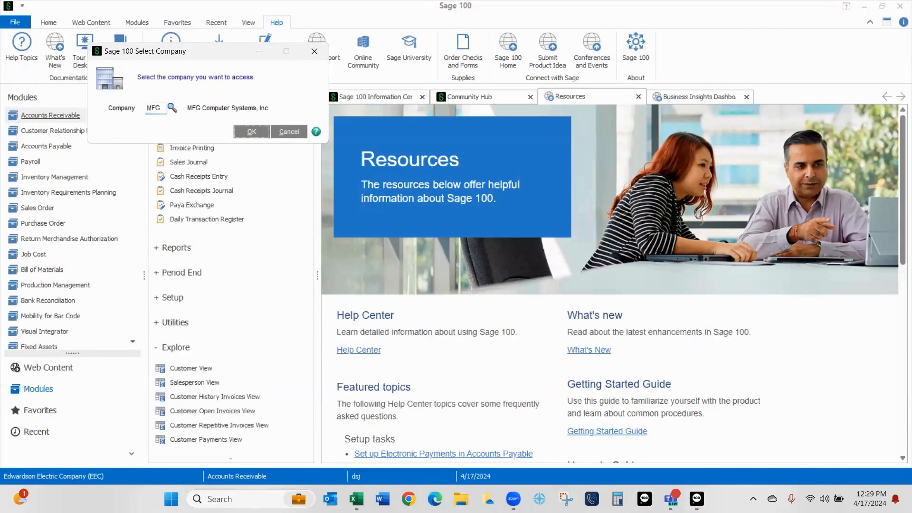
{"action": "key", "text": "Return"}
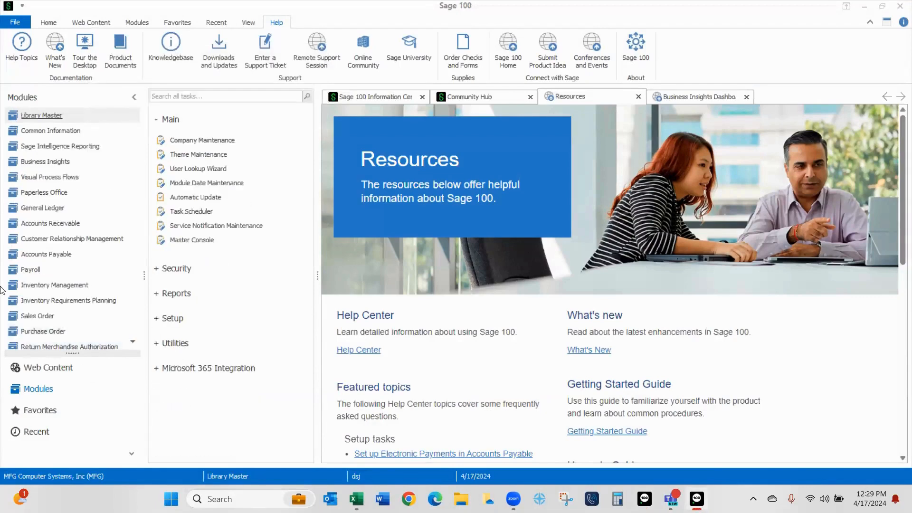
Step: Open the Accounts Receivable module with the accounting date set to 5/31/2025
{"action": "left_click", "coordinate": [50, 223]}
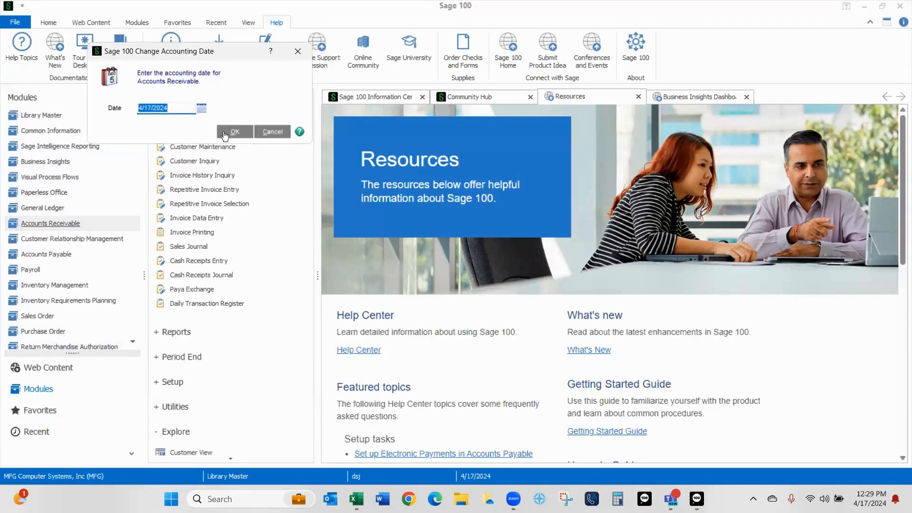
{"action": "type", "text": "053125"}
{"action": "left_click", "coordinate": [224, 136]}
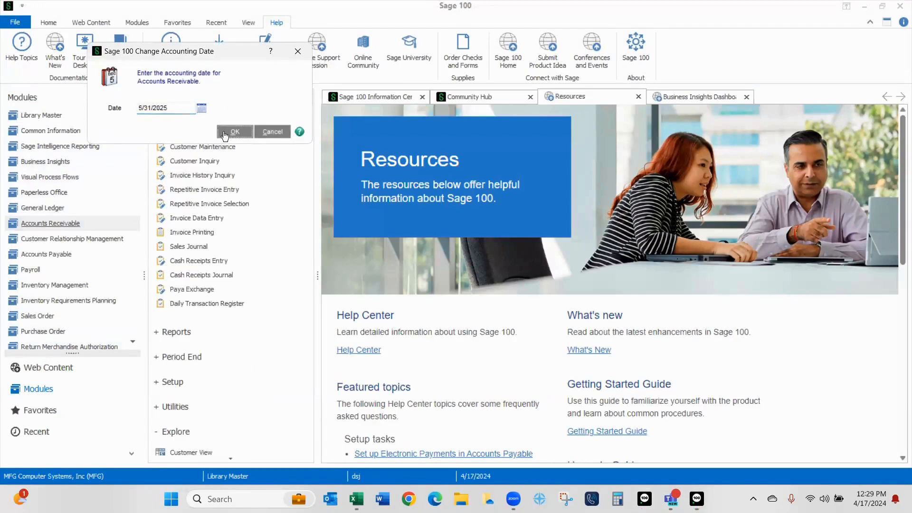
{"action": "scroll", "coordinate": [360, 268], "scroll_direction": "down", "scroll_amount": 10}
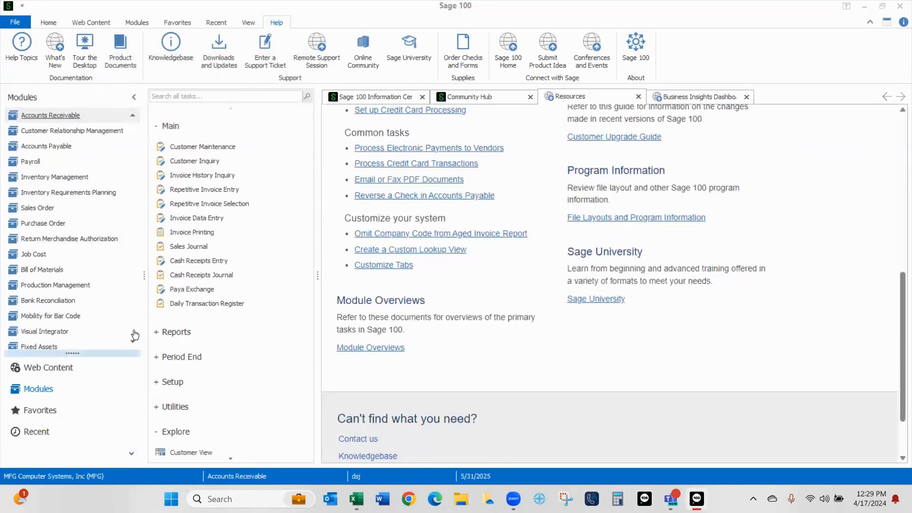
Step: Open the Customer History Invoices view, check the line items of several invoices, and close the view
{"action": "scroll", "coordinate": [268, 334], "scroll_direction": "down", "scroll_amount": 3}
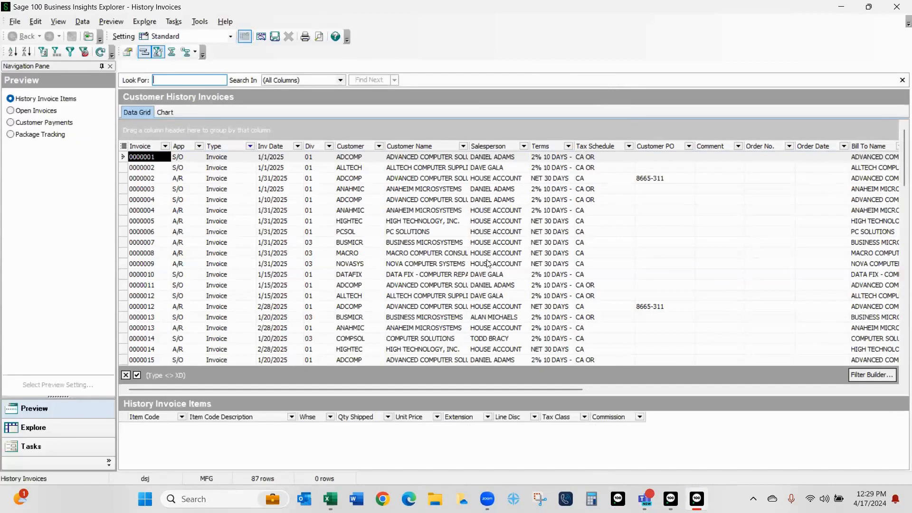
{"action": "left_click", "coordinate": [395, 210]}
{"action": "left_click", "coordinate": [404, 200]}
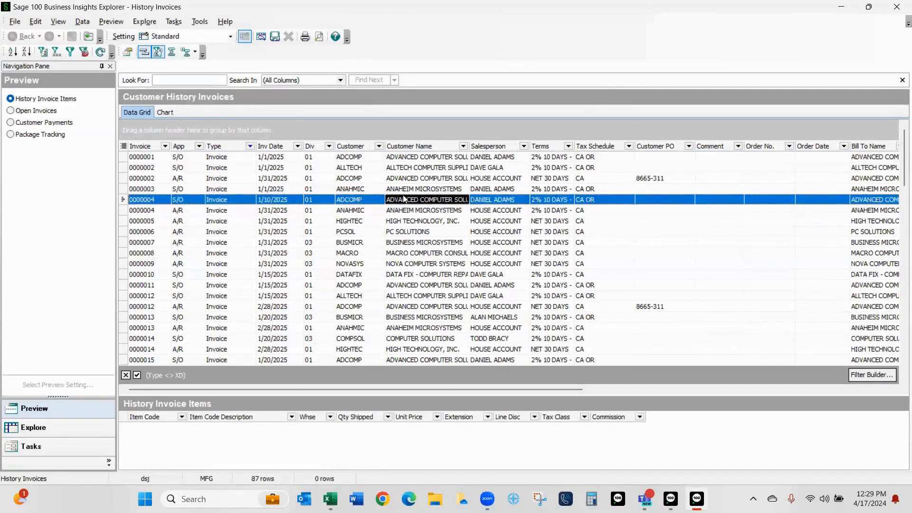
{"action": "left_click", "coordinate": [413, 180]}
{"action": "left_click", "coordinate": [403, 317]}
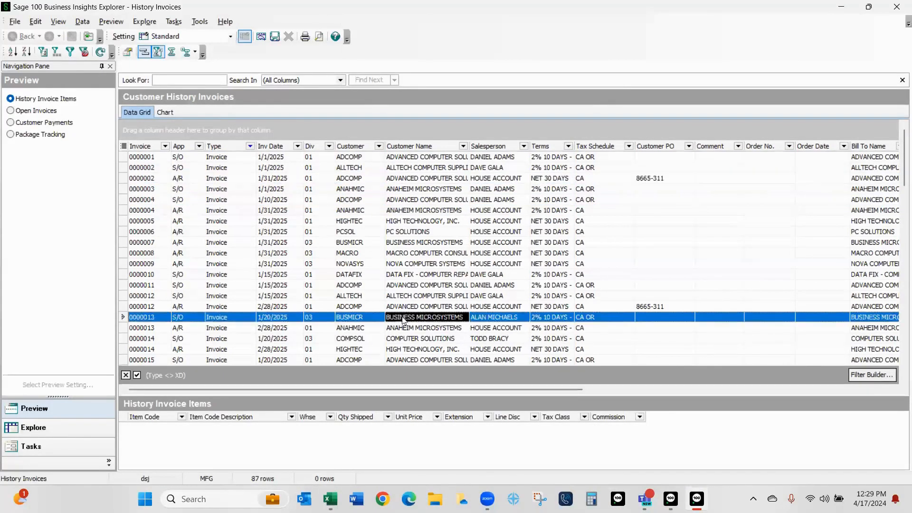
{"action": "left_click", "coordinate": [405, 338]}
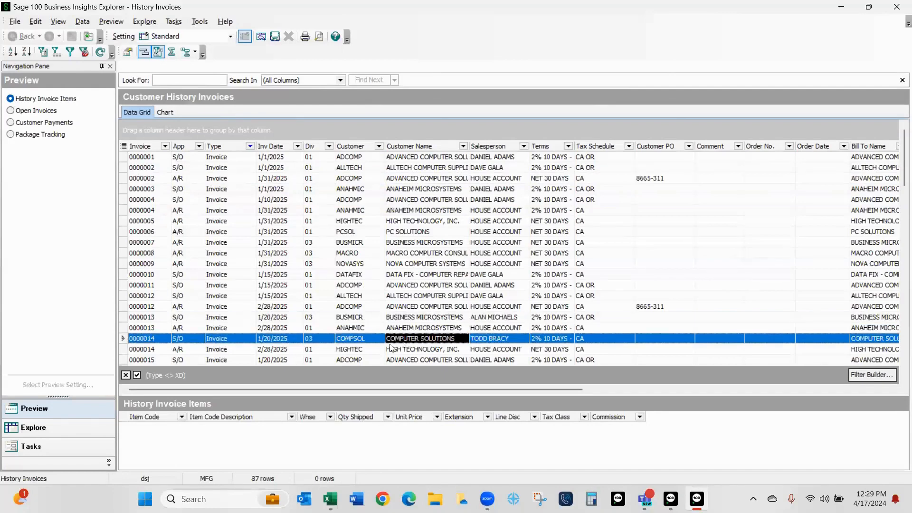
{"action": "left_click", "coordinate": [897, 8]}
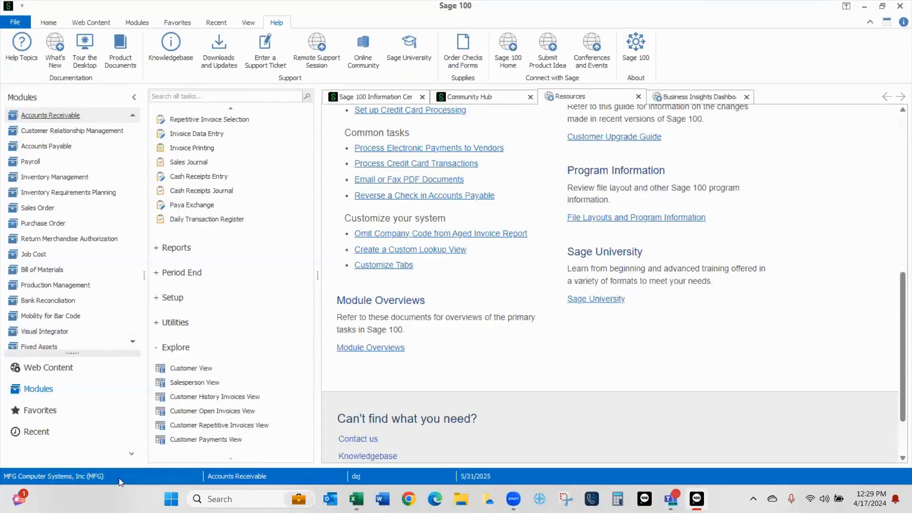
Step: Switch the active company to ABC
{"action": "double_click", "coordinate": [119, 478]}
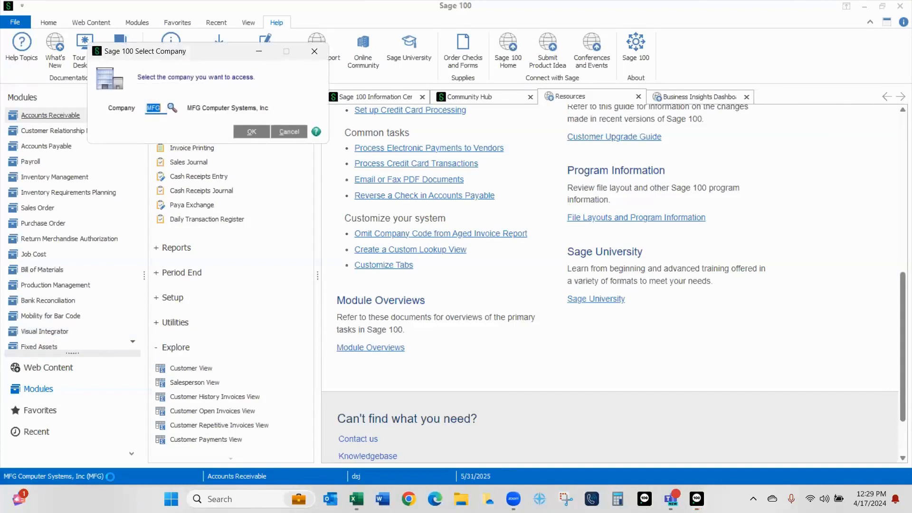
{"action": "type", "text": "ABC"}
{"action": "key", "text": "Return"}
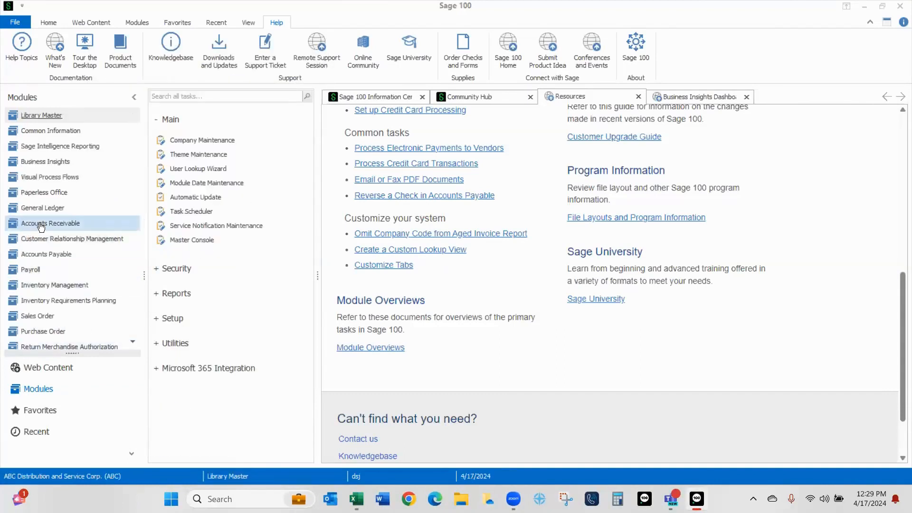
Step: Open the Customer History Invoices view in Accounts Receivable and preview the line items of several invoices, including Jellco Packing and Breslin Parts Supply
{"action": "left_click", "coordinate": [43, 223]}
{"action": "scroll", "coordinate": [181, 424], "scroll_direction": "down", "scroll_amount": 3}
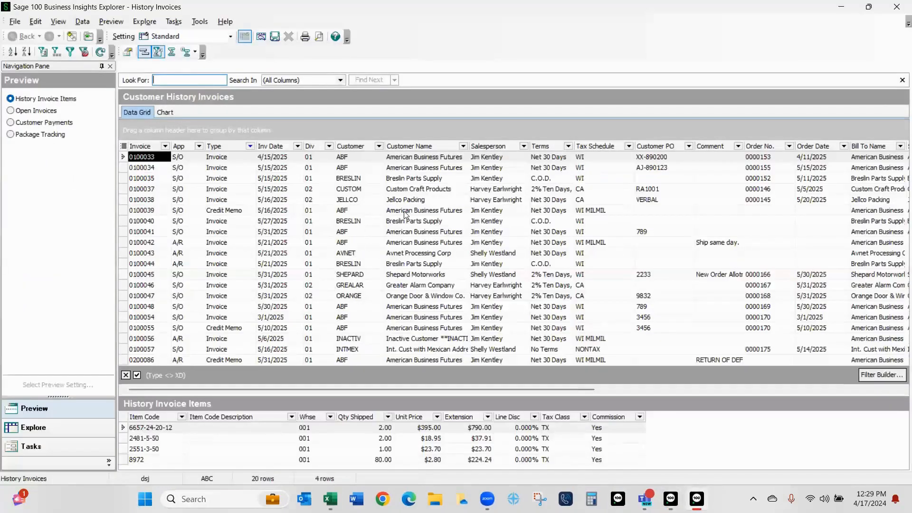
{"action": "left_click", "coordinate": [397, 200]}
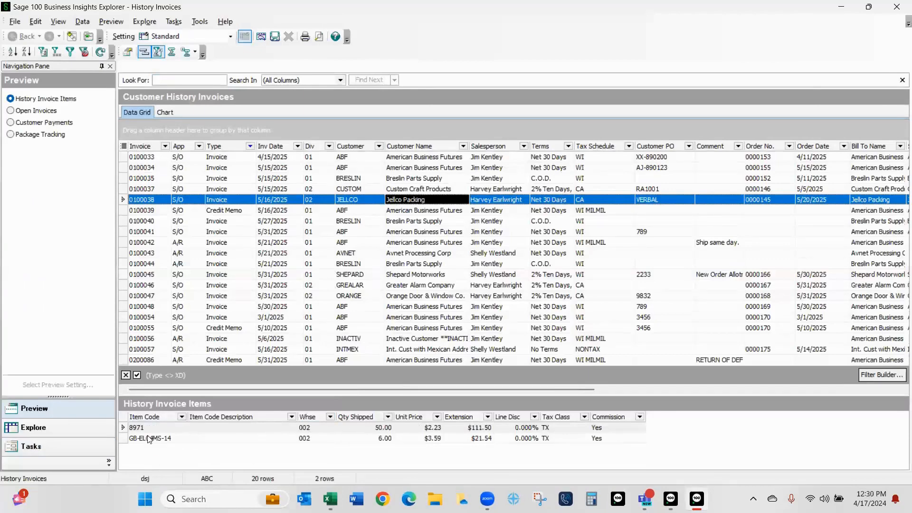
{"action": "left_click", "coordinate": [457, 268]}
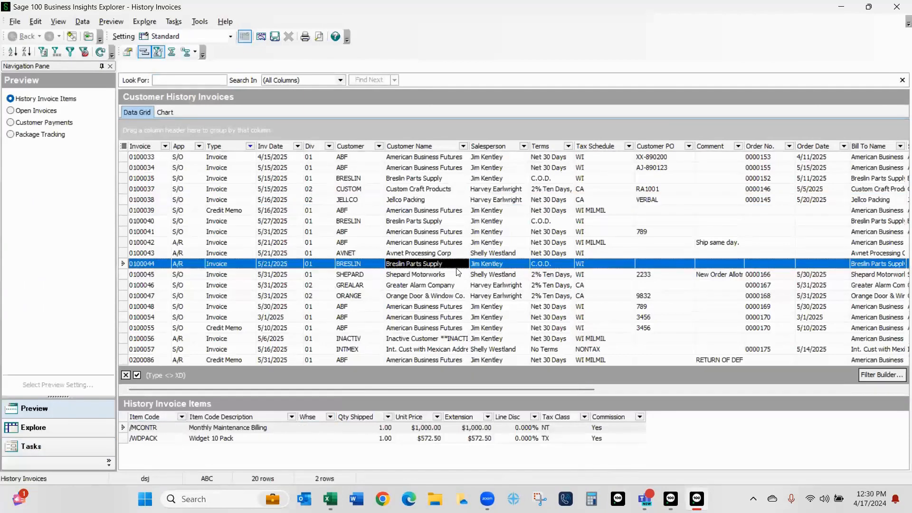
{"action": "left_click", "coordinate": [418, 307]}
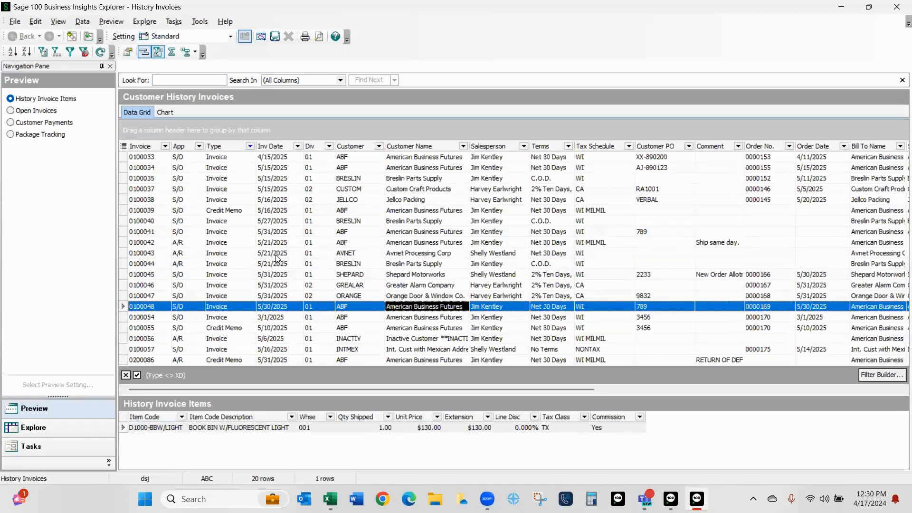
{"action": "left_click", "coordinate": [388, 234]}
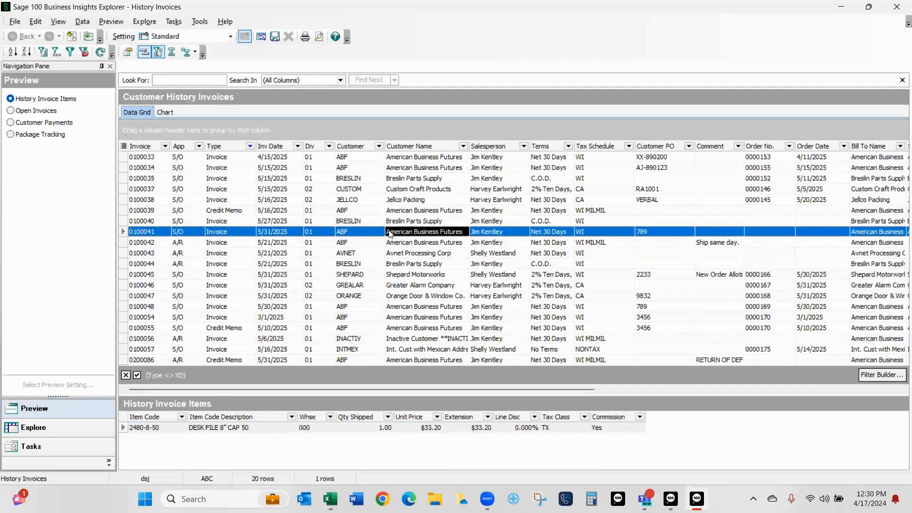
Step: Drill into the items of the American Business Futures invoice dated 5/31/2025 and set the Item Code filter to (All)
{"action": "double_click", "coordinate": [389, 232]}
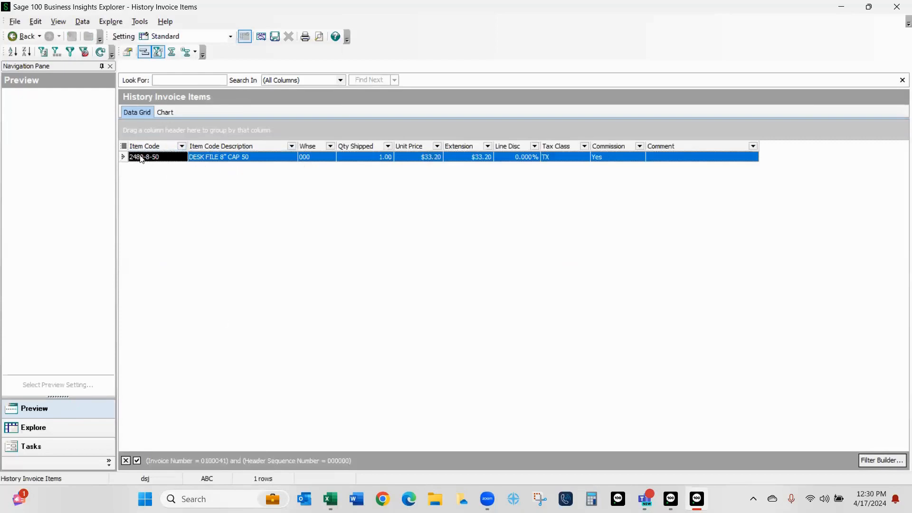
{"action": "left_click", "coordinate": [182, 147]}
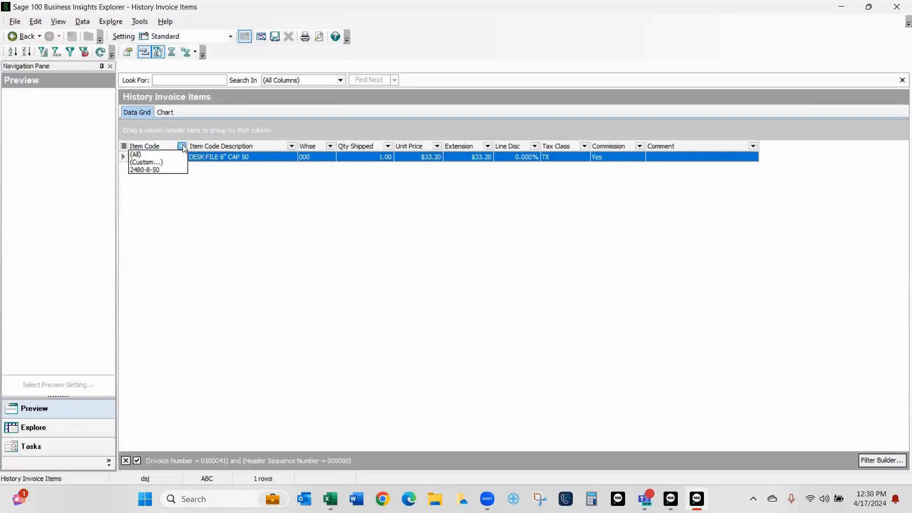
{"action": "left_click", "coordinate": [144, 157]}
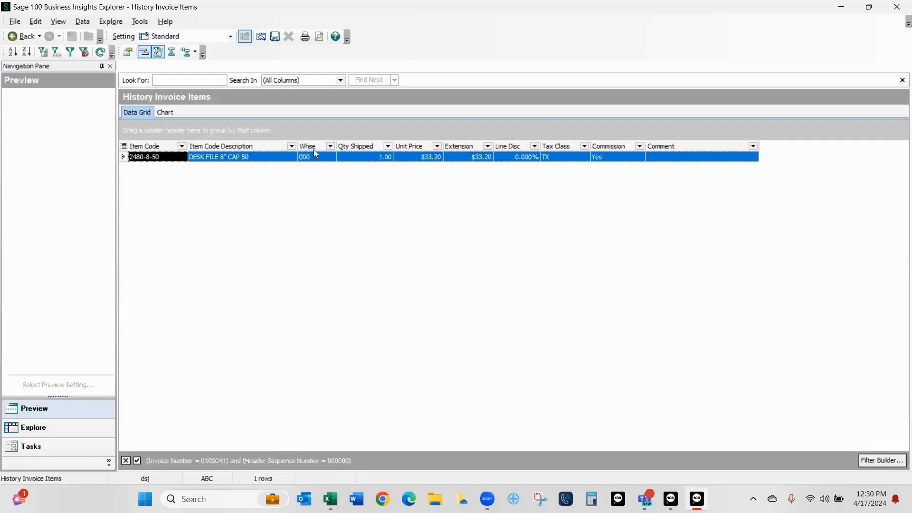
{"action": "left_click", "coordinate": [182, 147]}
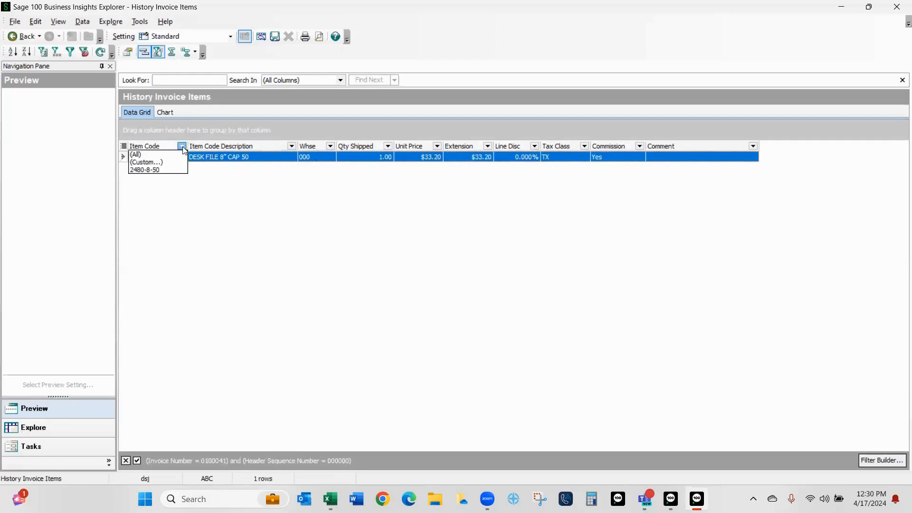
{"action": "left_click", "coordinate": [142, 157]}
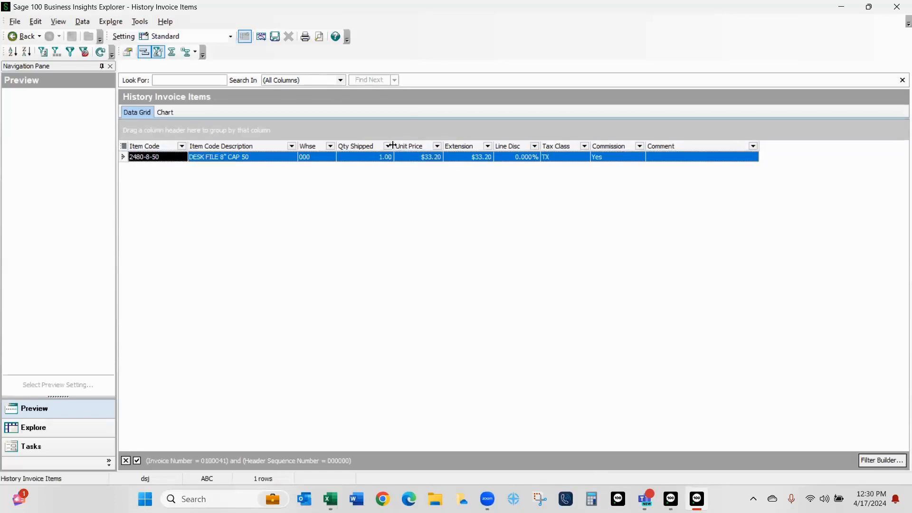
Step: Show the Invoice Number column in History Invoice Items and set its filter to (All) to list every invoice's items
{"action": "left_click", "coordinate": [124, 148]}
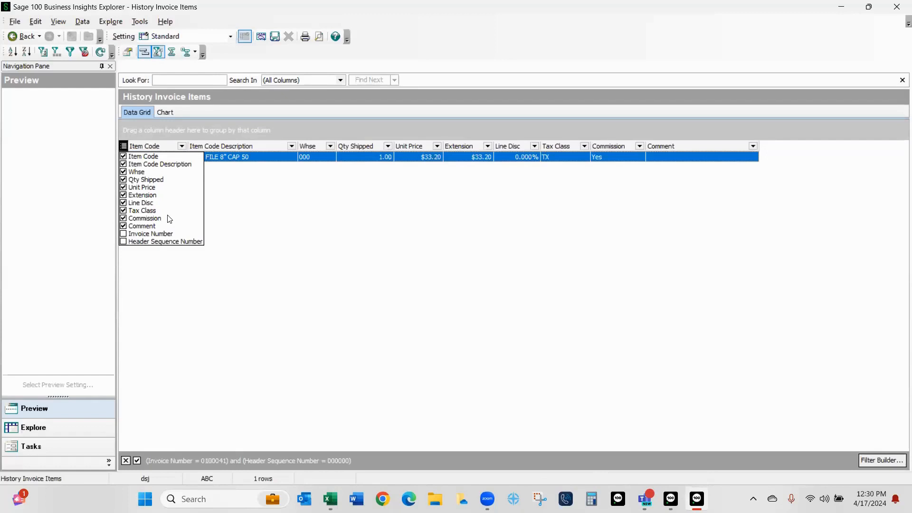
{"action": "left_click", "coordinate": [123, 234]}
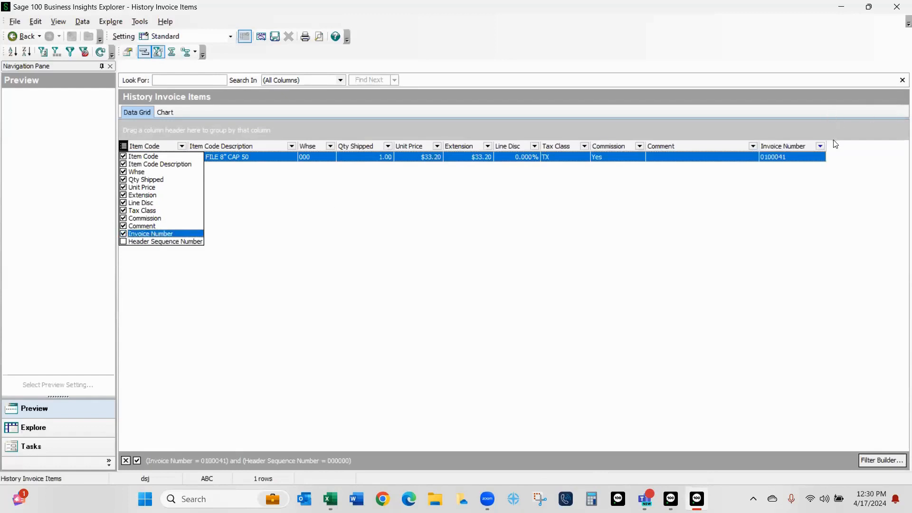
{"action": "left_click", "coordinate": [819, 148]}
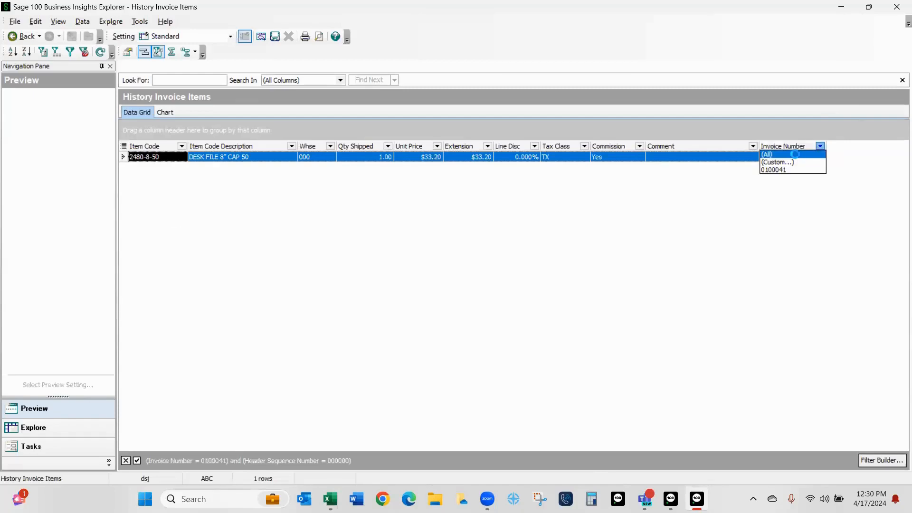
{"action": "left_click", "coordinate": [798, 154]}
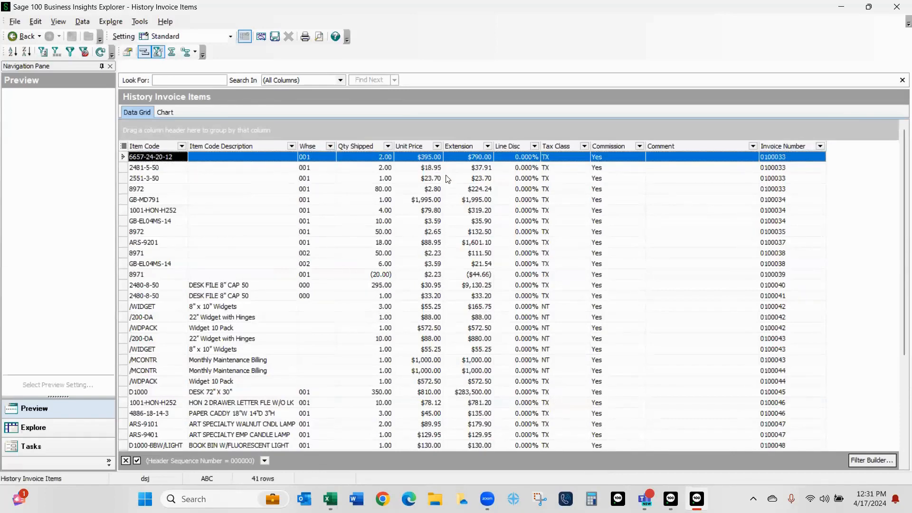
{"action": "scroll", "coordinate": [447, 179], "scroll_direction": "down", "scroll_amount": 3}
Step: Add the ARDivisionNo column from AR_InvoiceHistoryHeader through the Column Settings
{"action": "left_click", "coordinate": [123, 146]}
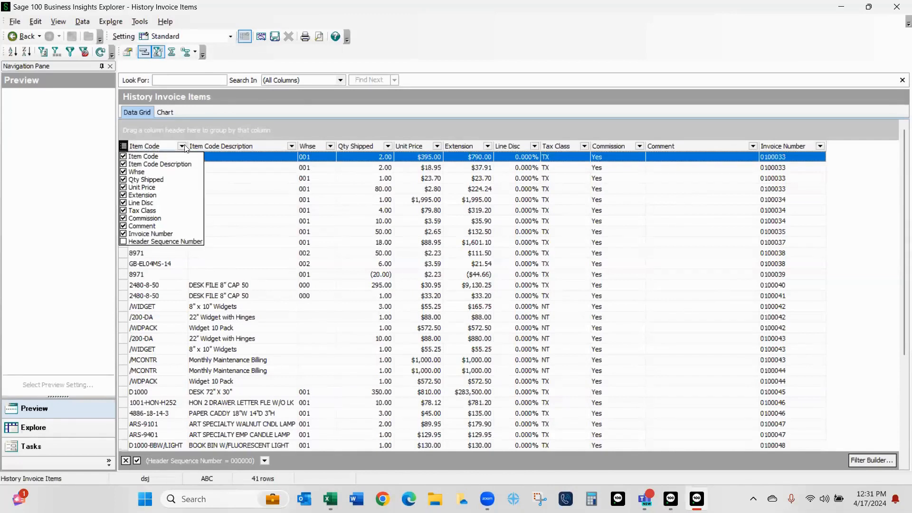
{"action": "right_click", "coordinate": [260, 146]}
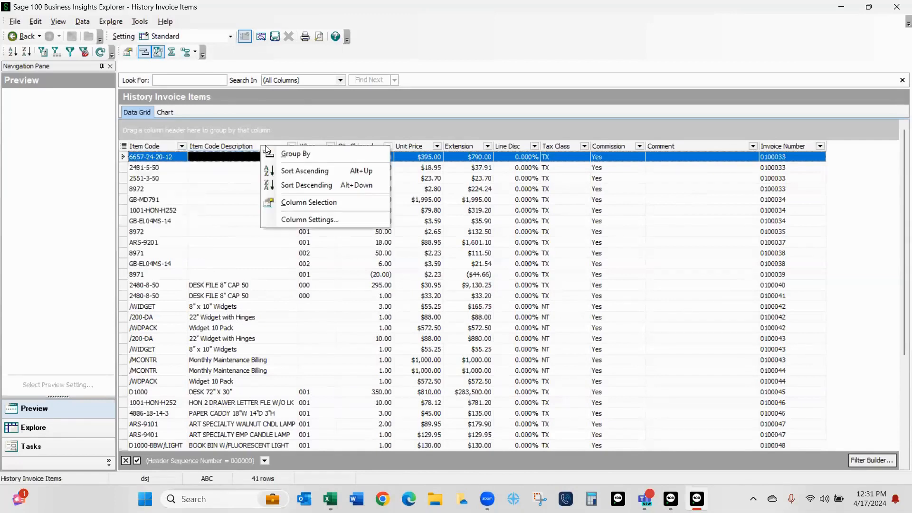
{"action": "left_click", "coordinate": [286, 220]}
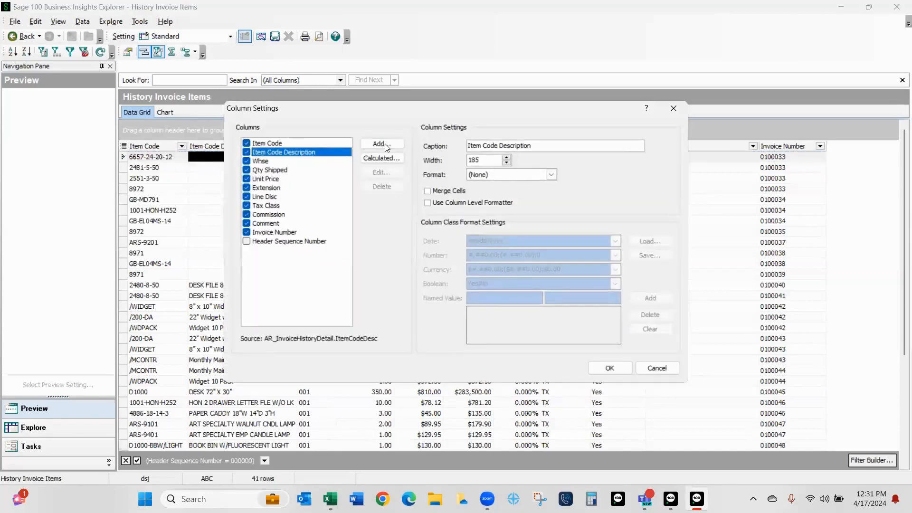
{"action": "left_click", "coordinate": [381, 145]}
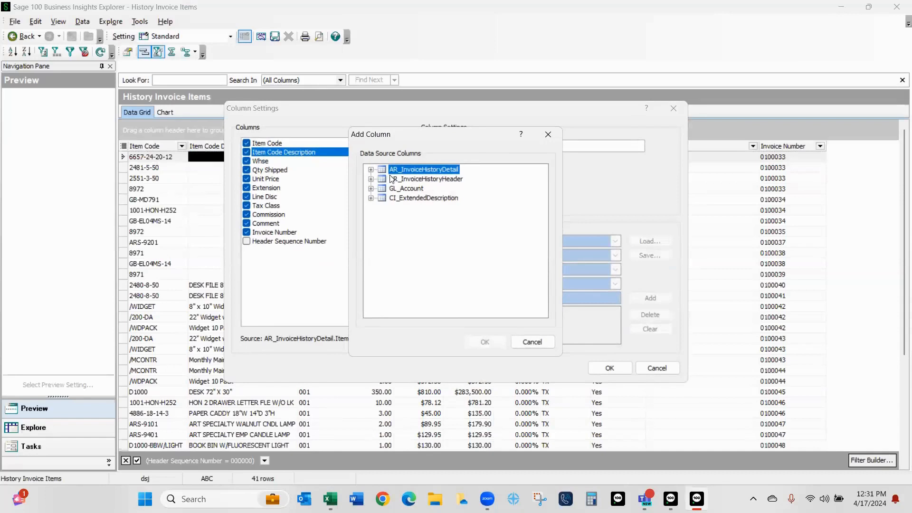
{"action": "left_click", "coordinate": [372, 180]}
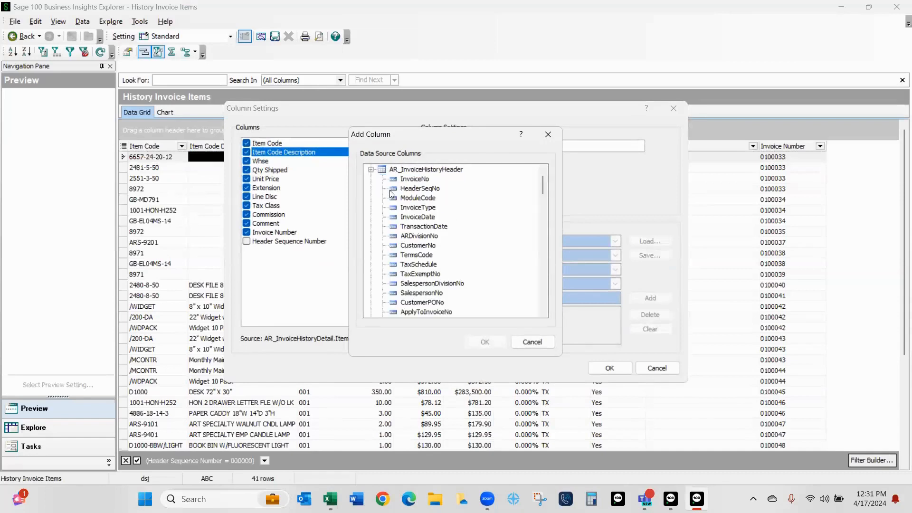
{"action": "left_click", "coordinate": [424, 236]}
{"action": "left_click", "coordinate": [484, 342]}
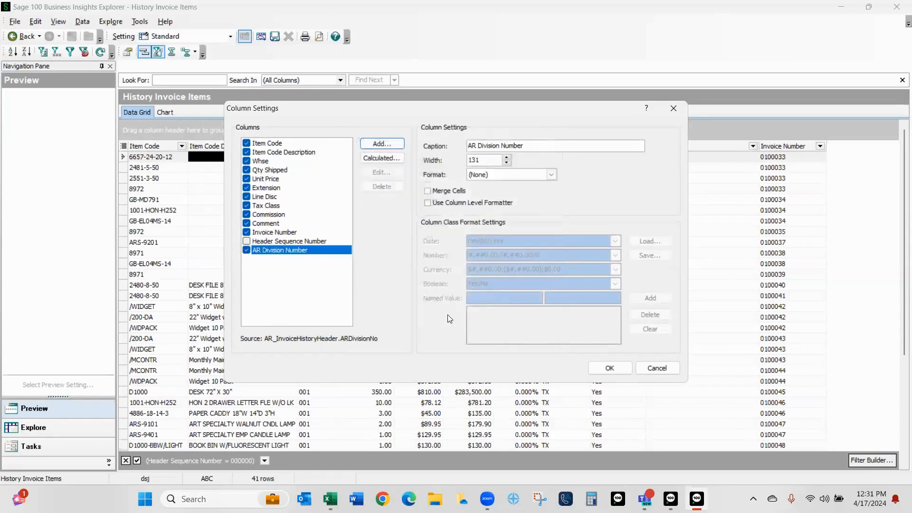
Step: Add the CustomerNo column from AR_InvoiceHistoryHeader, apply the Column Settings, and check the added columns in the grid
{"action": "left_click", "coordinate": [382, 144]}
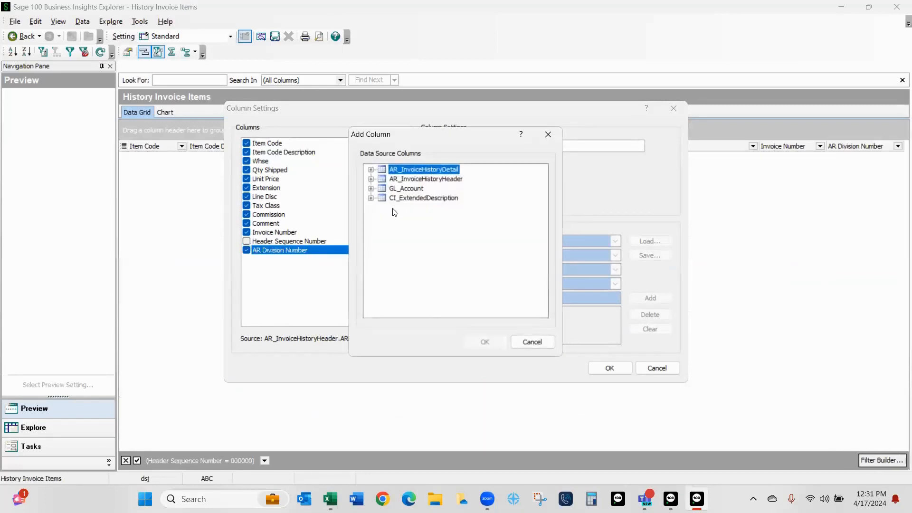
{"action": "left_click", "coordinate": [371, 169]}
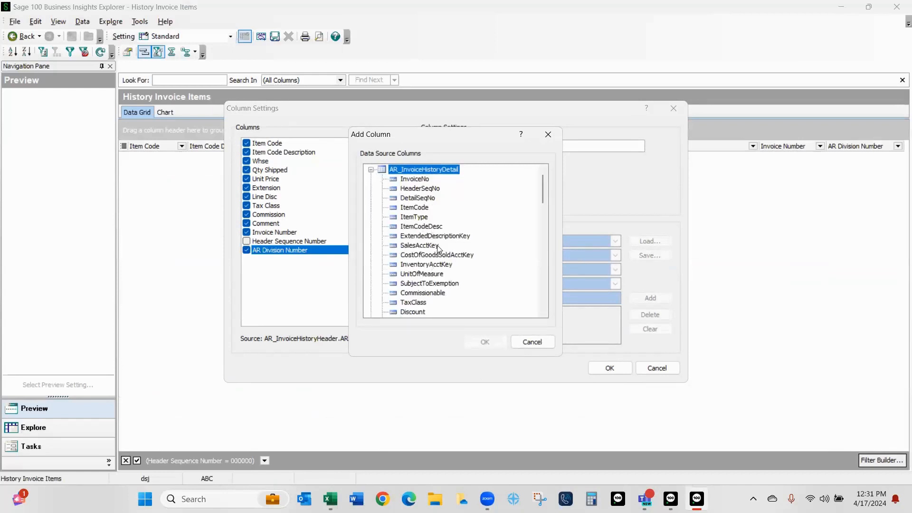
{"action": "scroll", "coordinate": [426, 219], "scroll_direction": "down", "scroll_amount": 1}
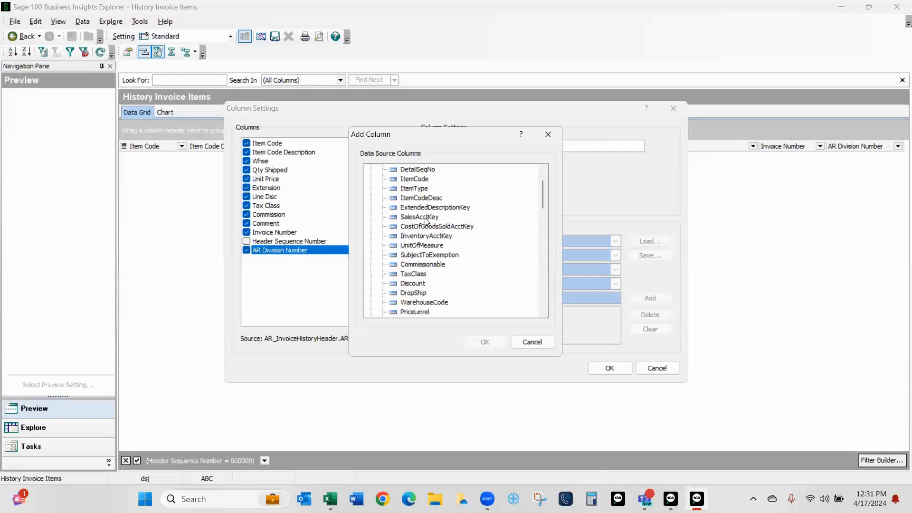
{"action": "scroll", "coordinate": [422, 216], "scroll_direction": "up", "scroll_amount": 1}
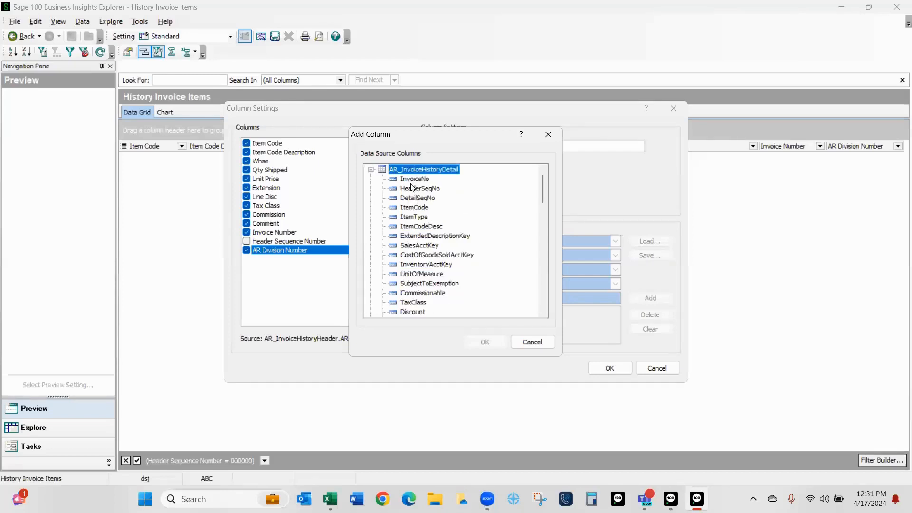
{"action": "left_click", "coordinate": [371, 170]}
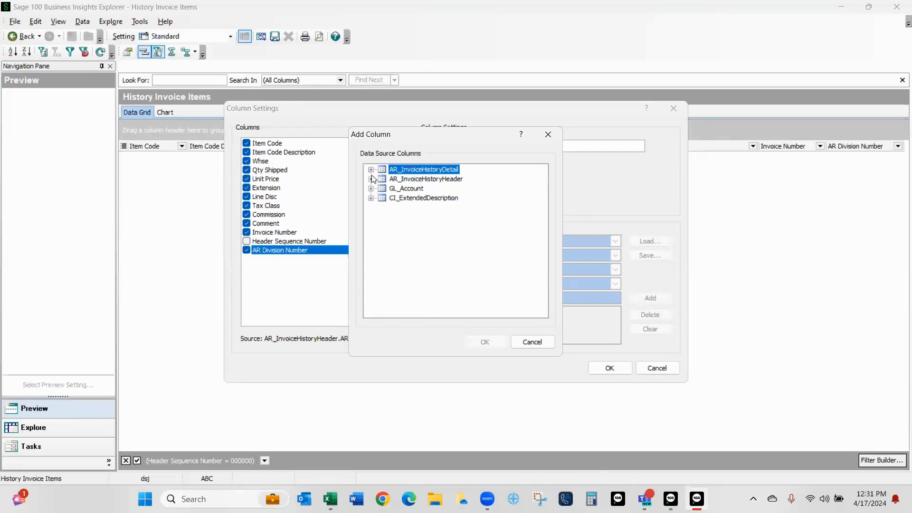
{"action": "left_click", "coordinate": [371, 179]}
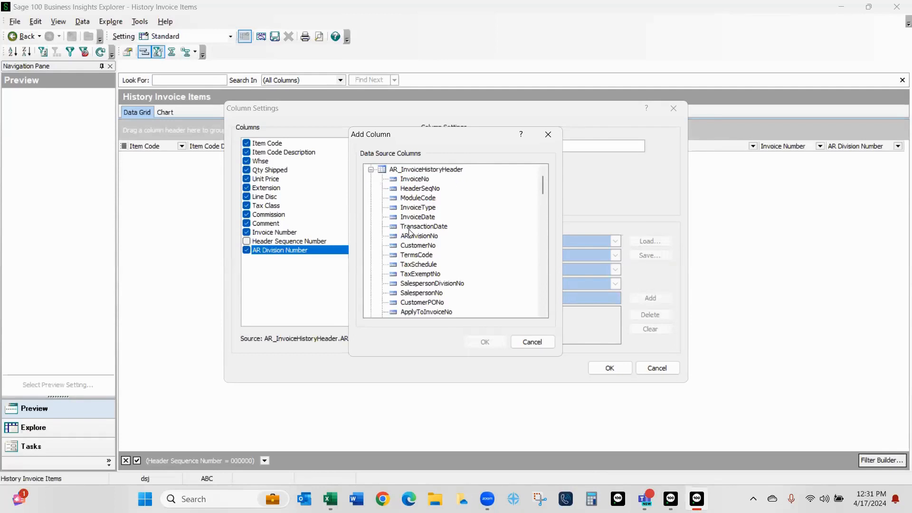
{"action": "left_click", "coordinate": [424, 246]}
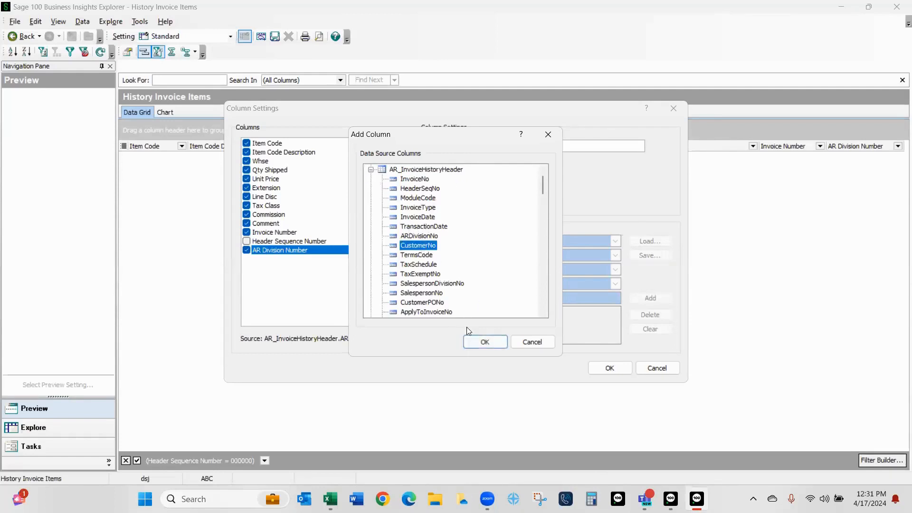
{"action": "left_click", "coordinate": [485, 342]}
{"action": "left_click", "coordinate": [608, 368]}
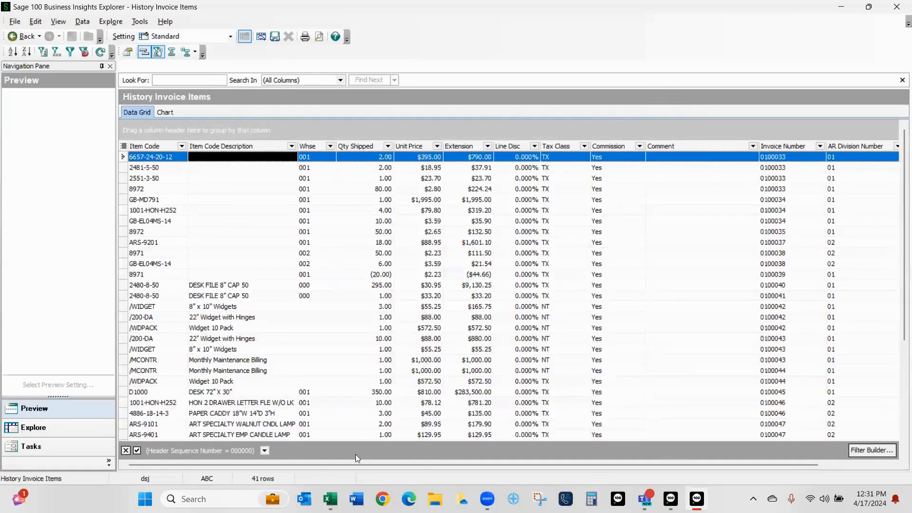
{"action": "left_click_drag", "start_coordinate": [357, 464], "coordinate": [511, 462]}
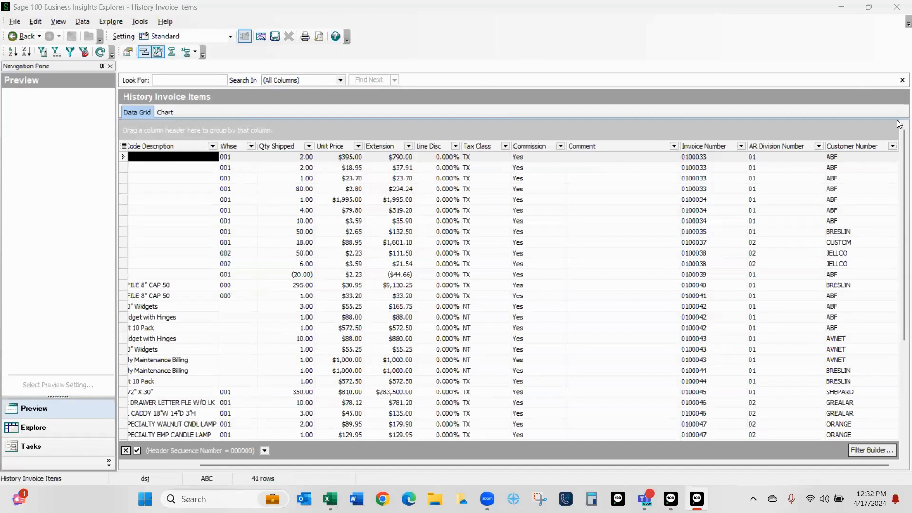
{"action": "left_click", "coordinate": [843, 45]}
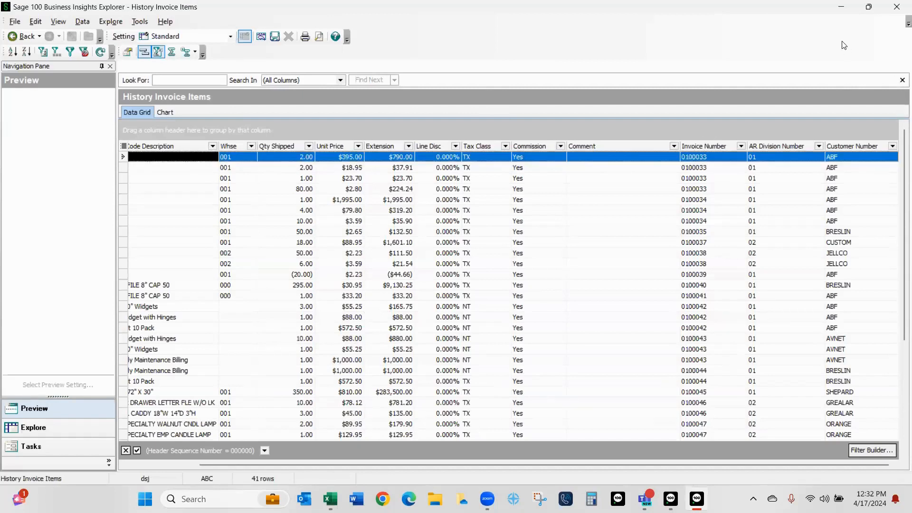